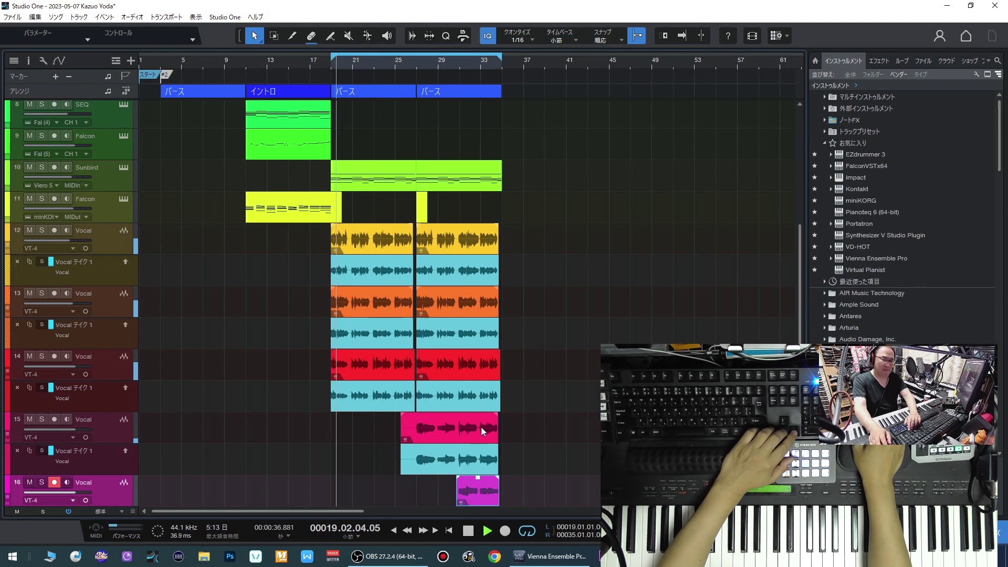
scroll(490, 427, "down", 2)
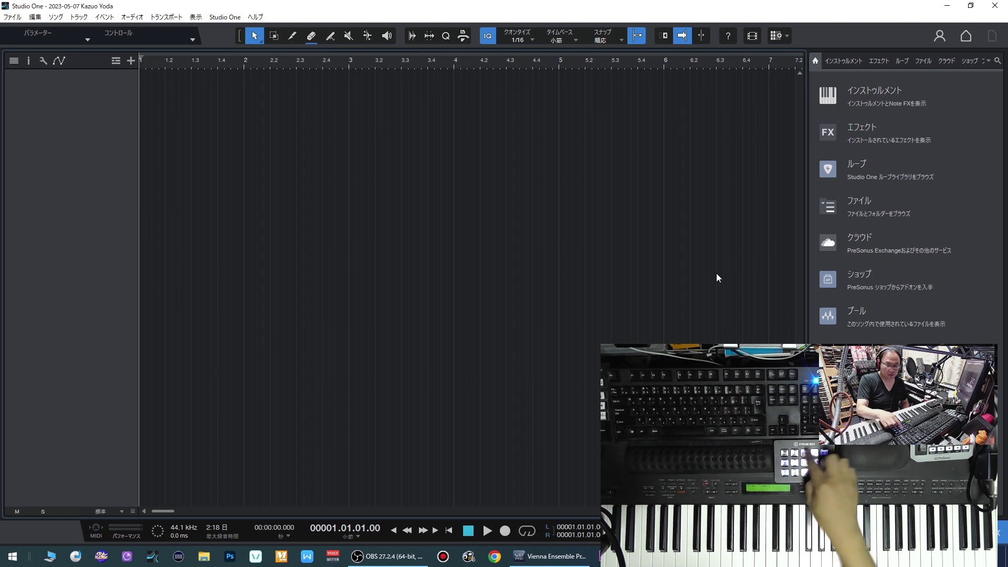
key("ctrl+alt")
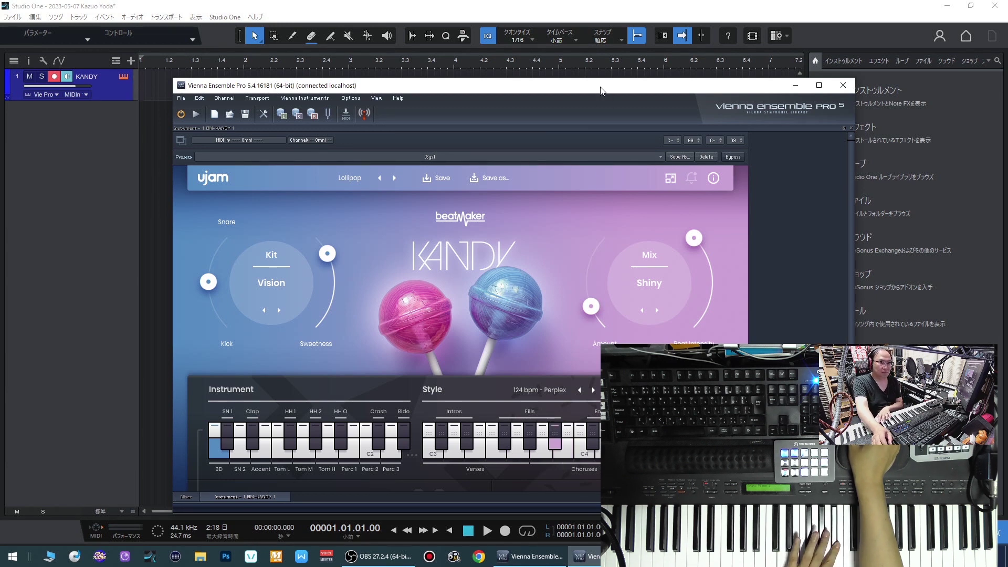
Step: Audition the KANDY drum presets Crunchy, Holla and Lolipop, and load the preset Mayumi
left_click(455, 156)
left_click(387, 169)
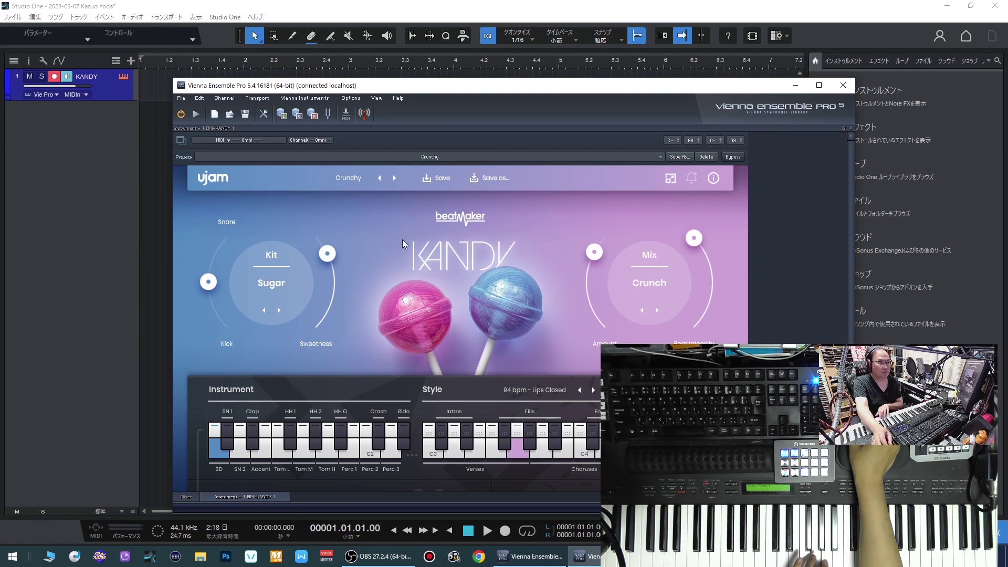
left_click(329, 157)
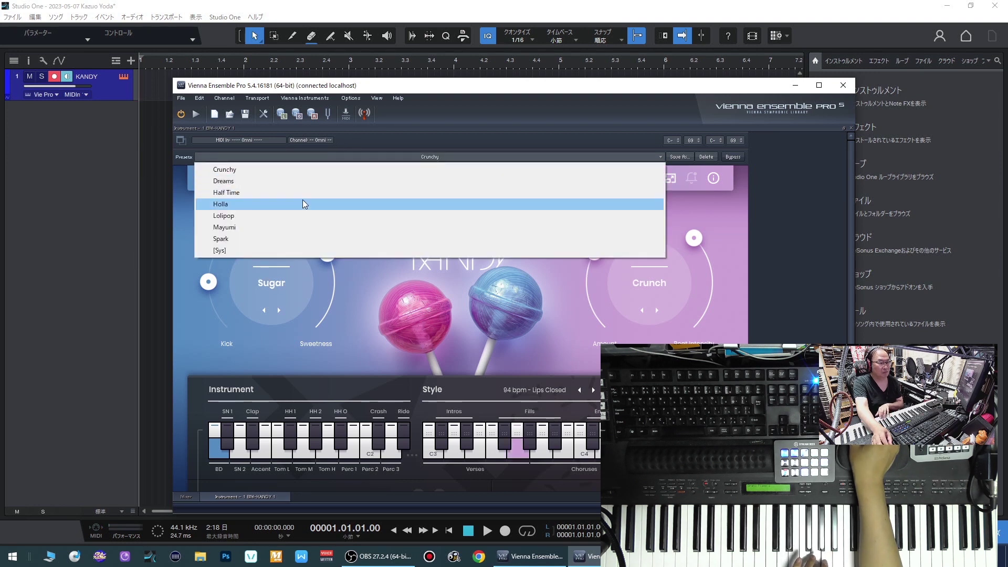
left_click(302, 202)
left_click(327, 156)
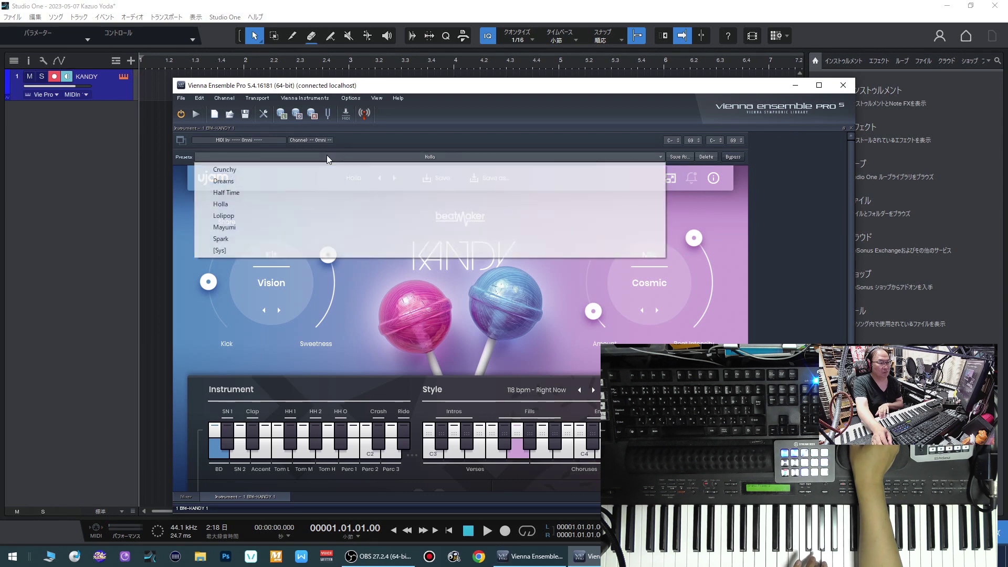
left_click(302, 213)
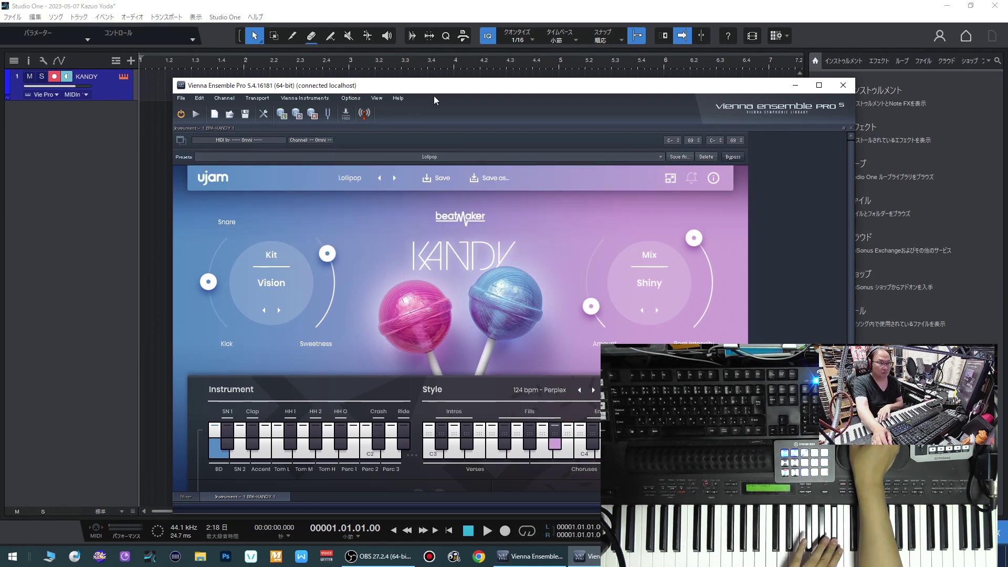
left_click(295, 156)
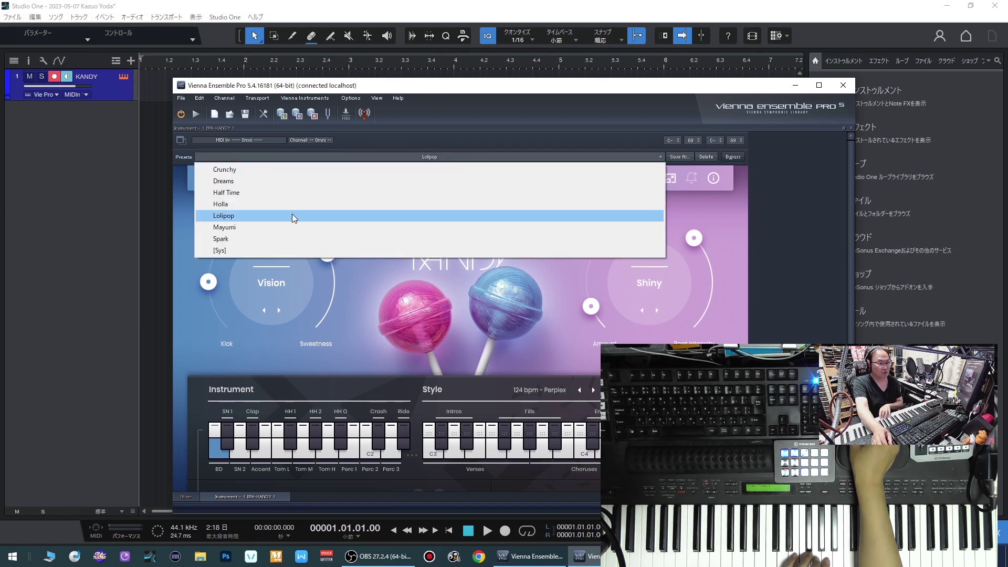
left_click(288, 226)
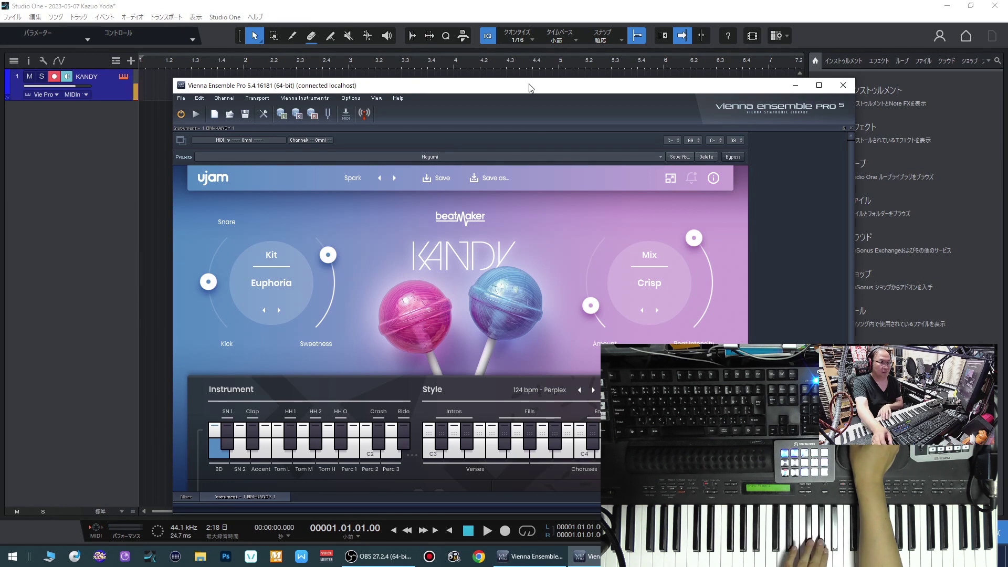
Step: Place the KANDY drum pattern on its track at bar 3 and duplicate it until it reaches bar 11
left_click_drag(530, 88, 533, 152)
left_click_drag(517, 496, 395, 112)
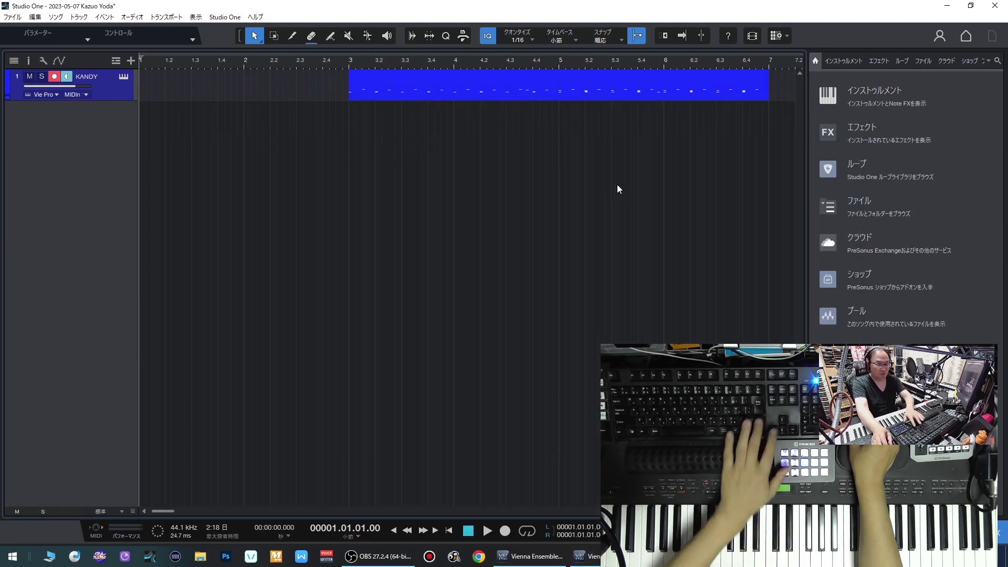
key("w")
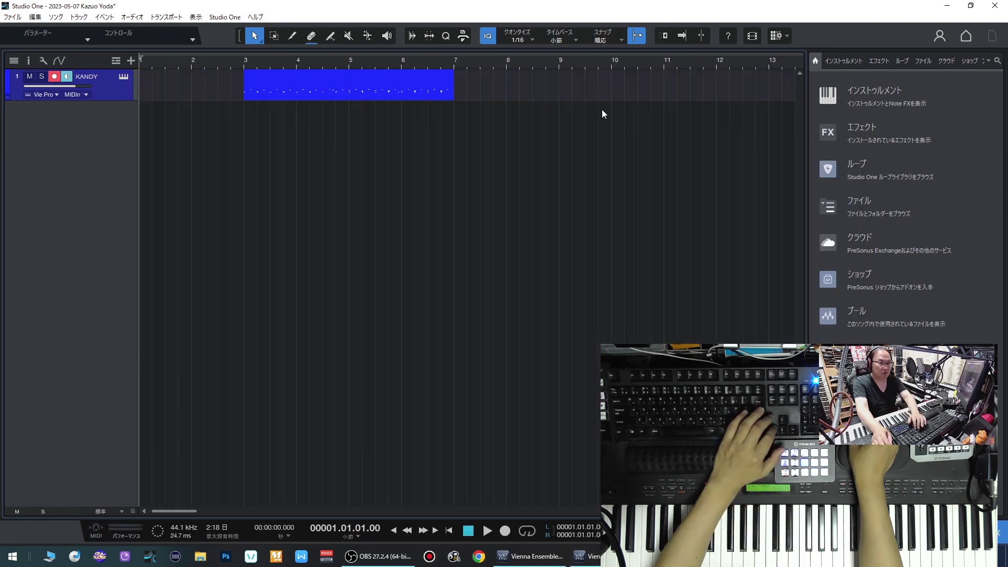
key("d")
key("d")
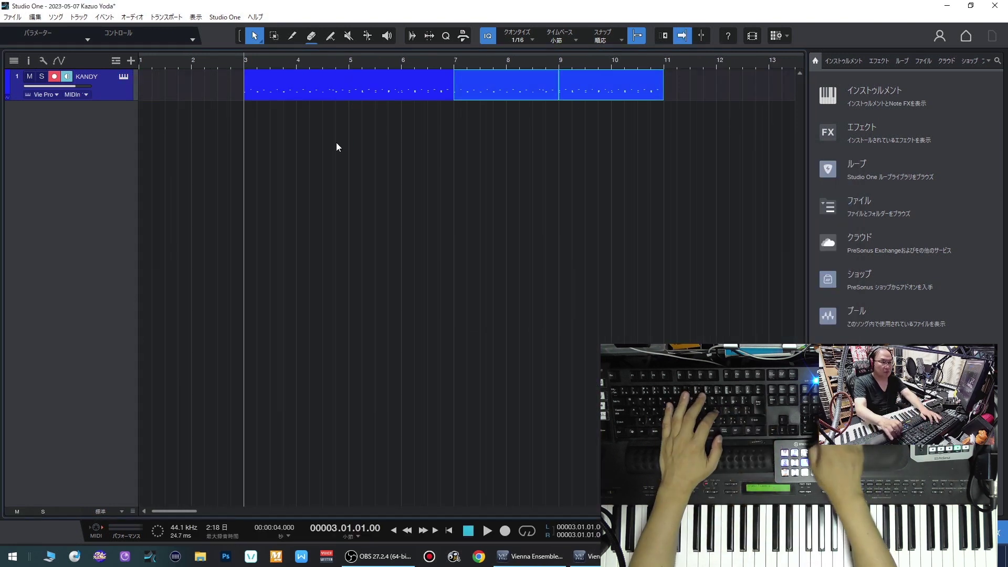
Step: Play back the drum pattern from bar 3 to check it and rehearse the piano part
key("space")
left_click(370, 199)
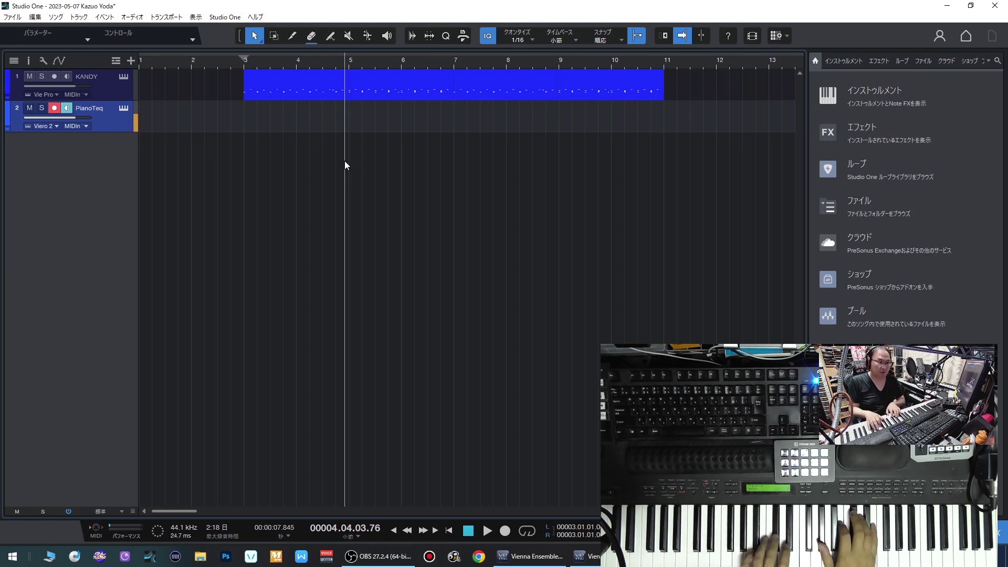
key("KP_0")
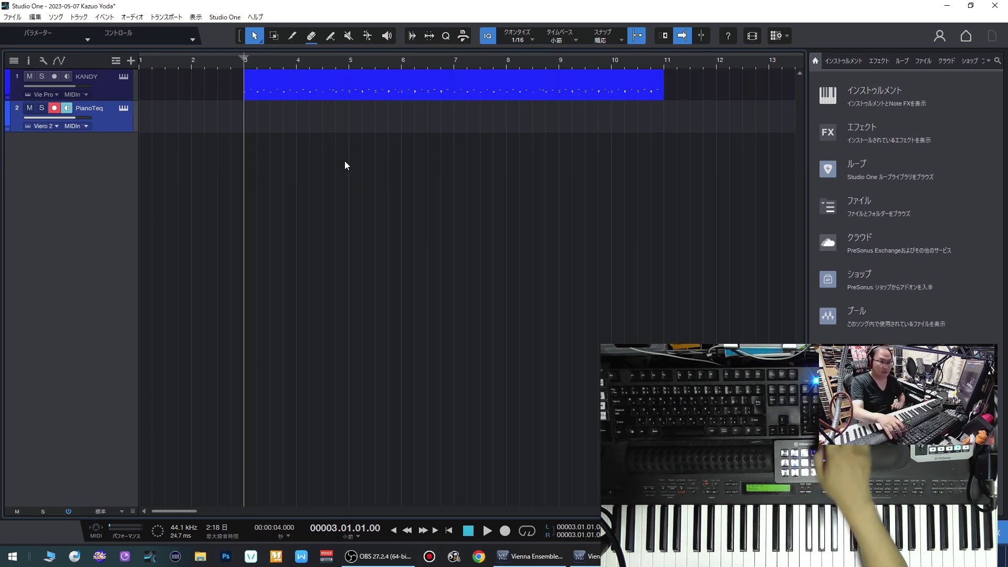
key("space")
Step: Try to record a piano take on the PianoTeq track from bar 3, and undo the take
key("space")
key("KP_Multiply")
key("space")
key("KP_Multiply")
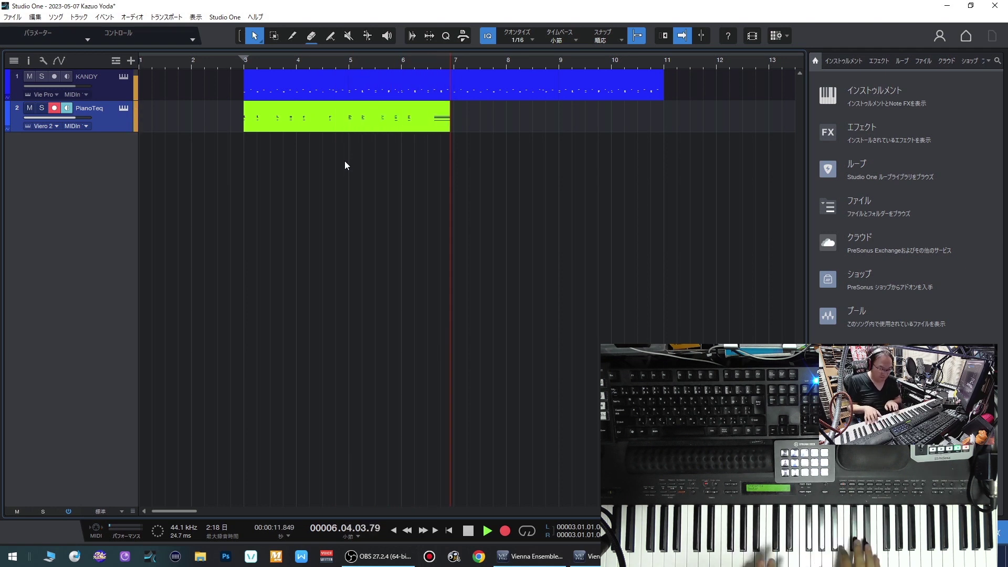
key("space")
key("ctrl+z")
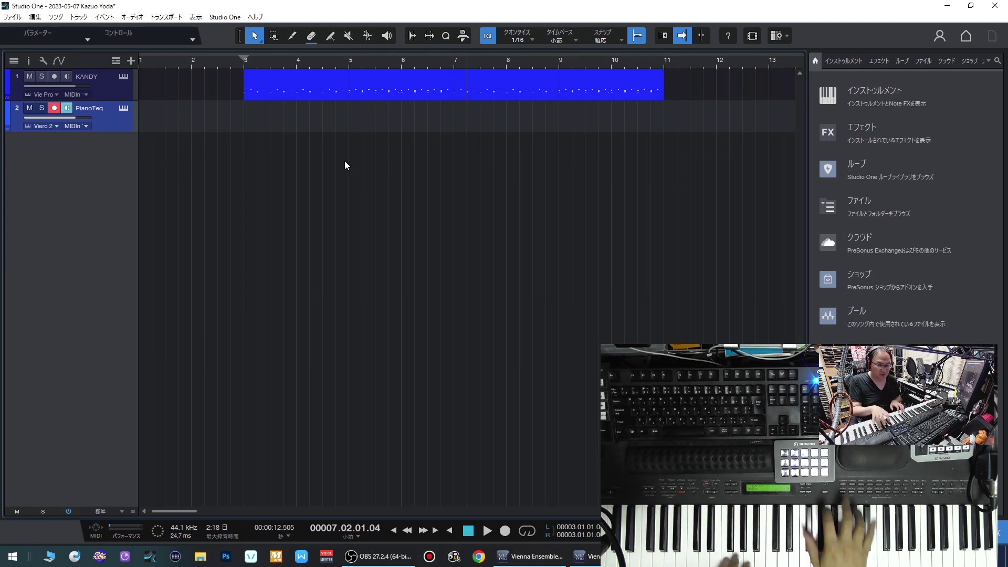
Step: Record a four-bar piano part on the PianoTeq track from bar 3, duplicate it up to bar 11 and play it back
key("KP_0")
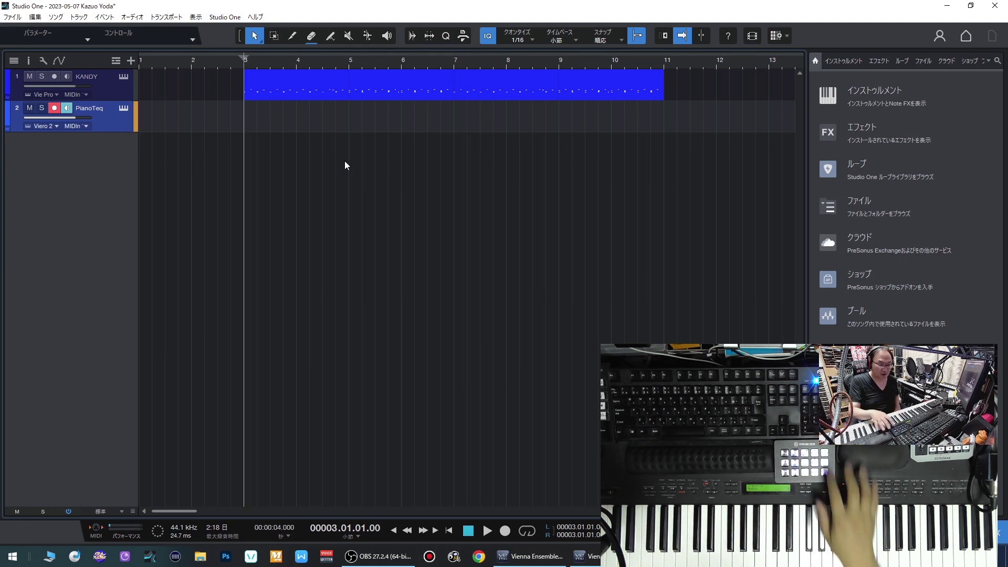
key("KP_Multiply")
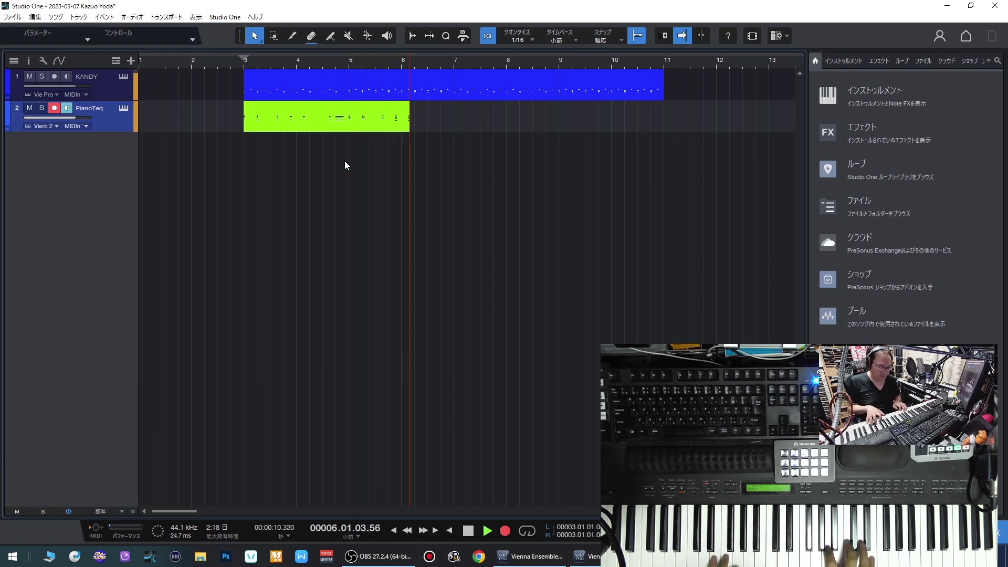
key("space")
key("space")
key("d")
left_click(454, 160)
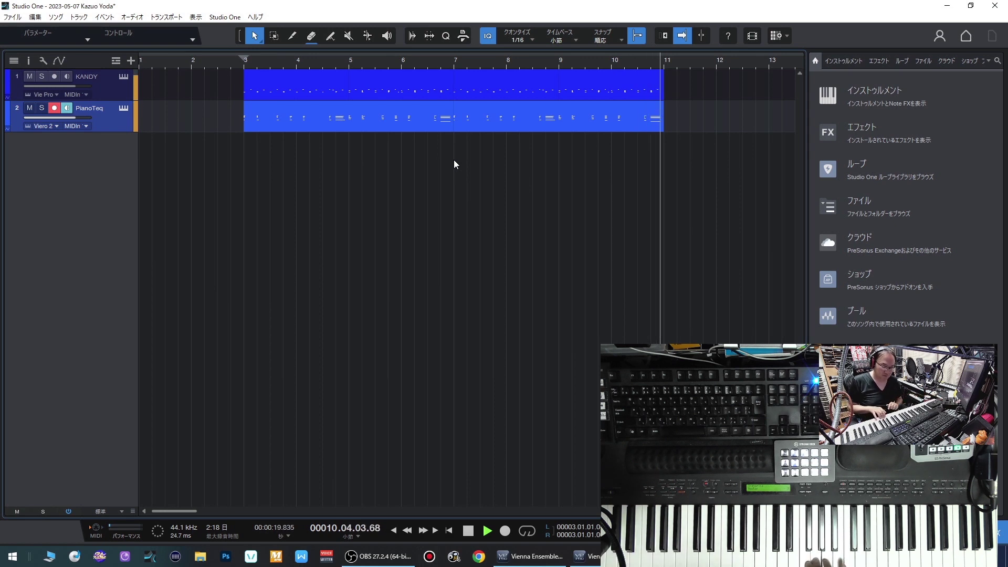
key("space")
key("KP_0")
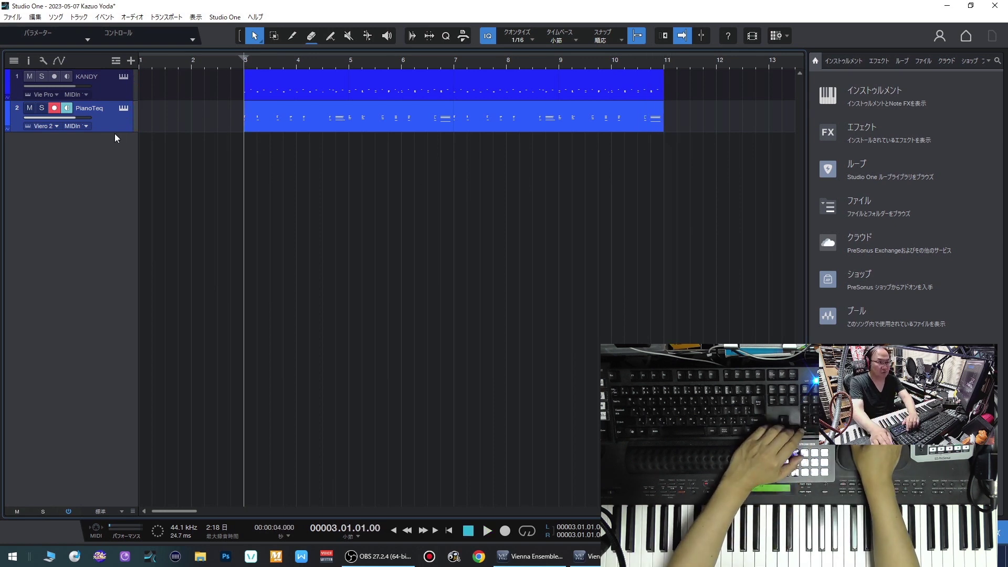
Step: Rehearse and record a bass line on the Stevie Bass track from bar 3 to bar 11
key("w")
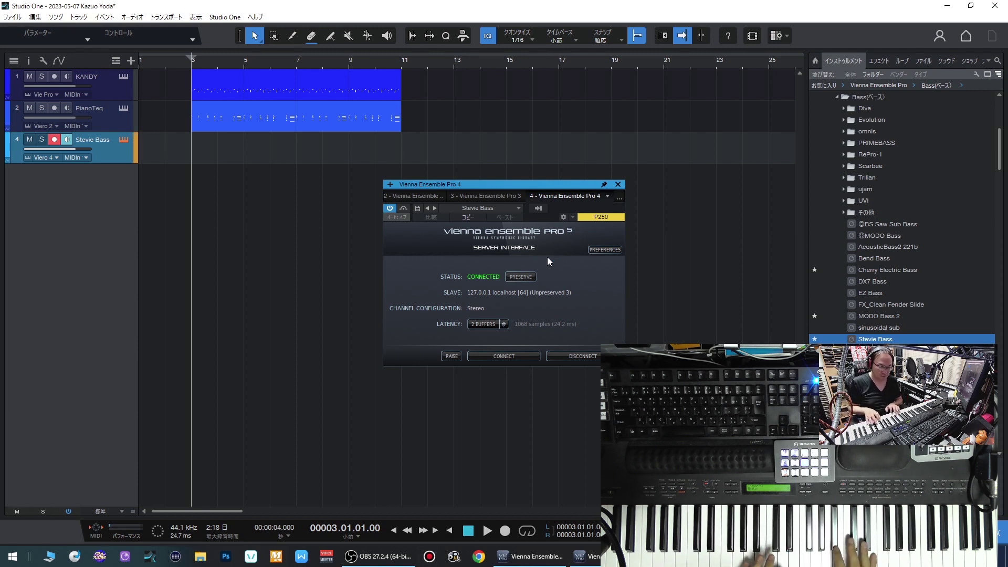
key("space")
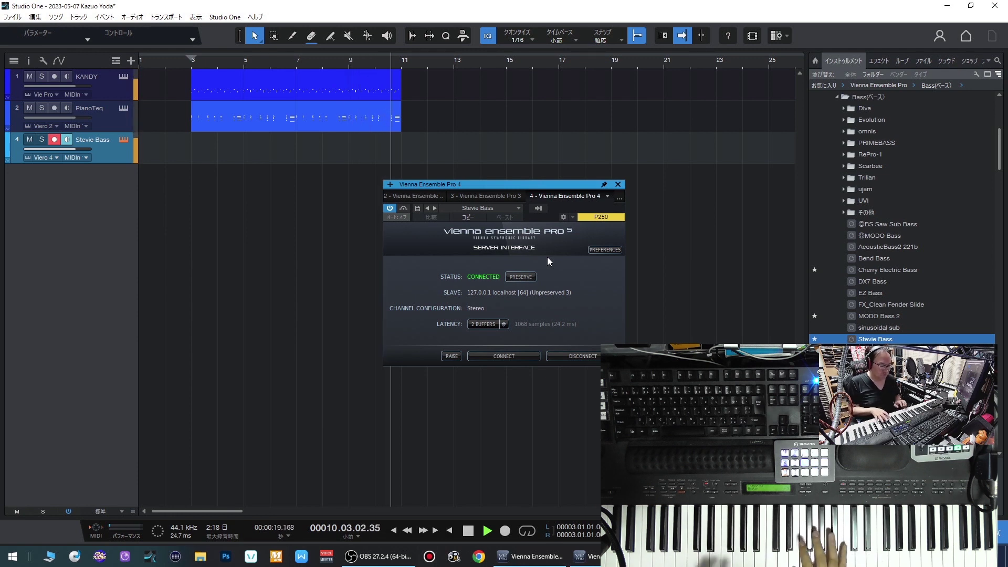
key("space")
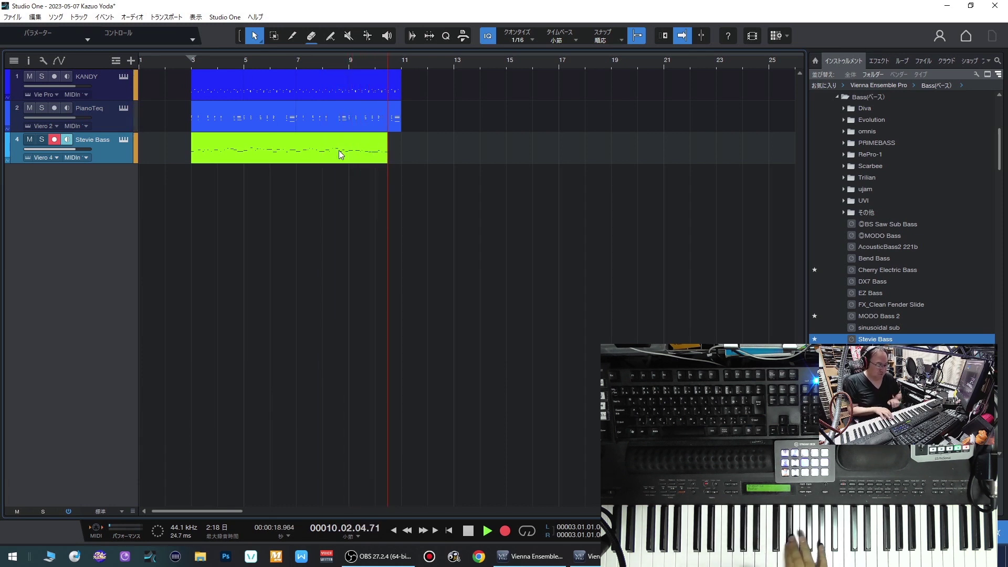
key("space")
key("space")
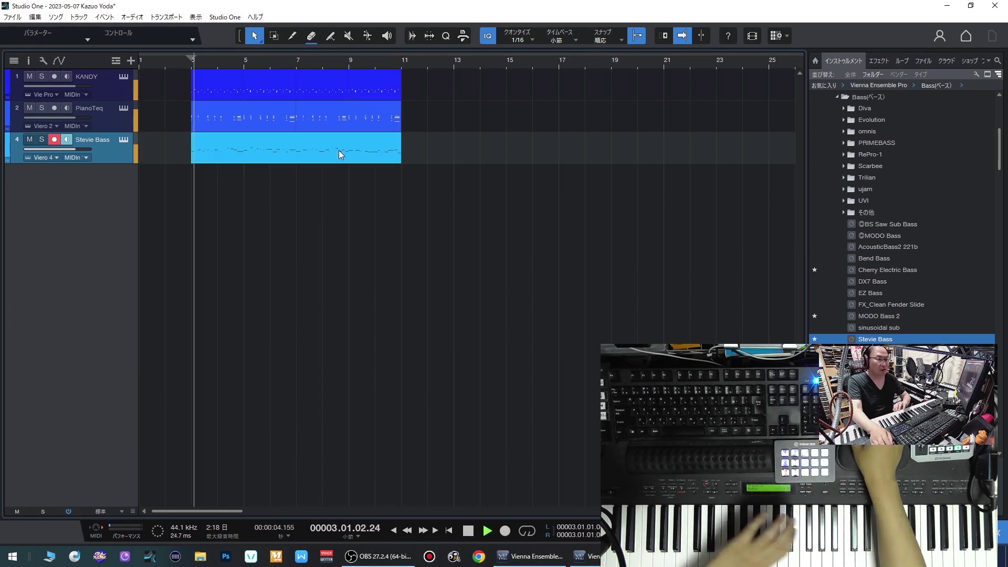
Step: Play the song with the mixer open and lower the Stevie Bass channel's level to -1.7 dB
key("F3")
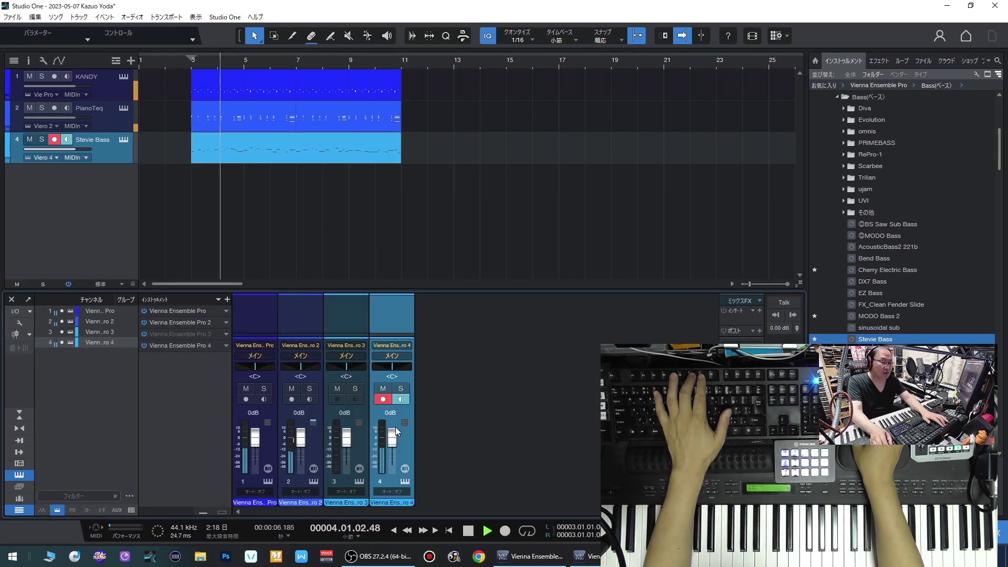
left_click_drag(395, 432, 395, 436)
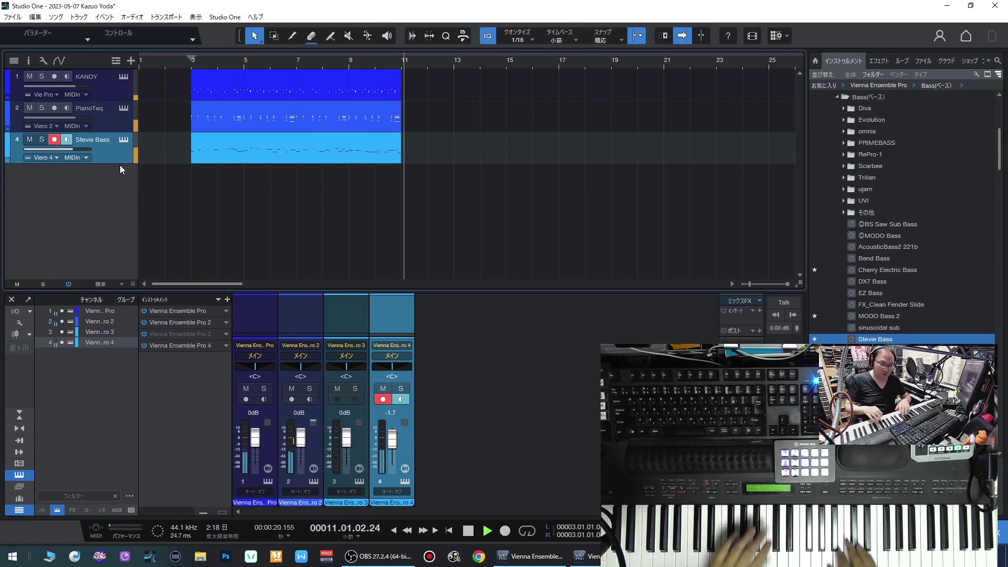
key("space")
Step: Select all KANDY drum events between bars 3 and 11 and merge them into a single event
left_click(336, 89)
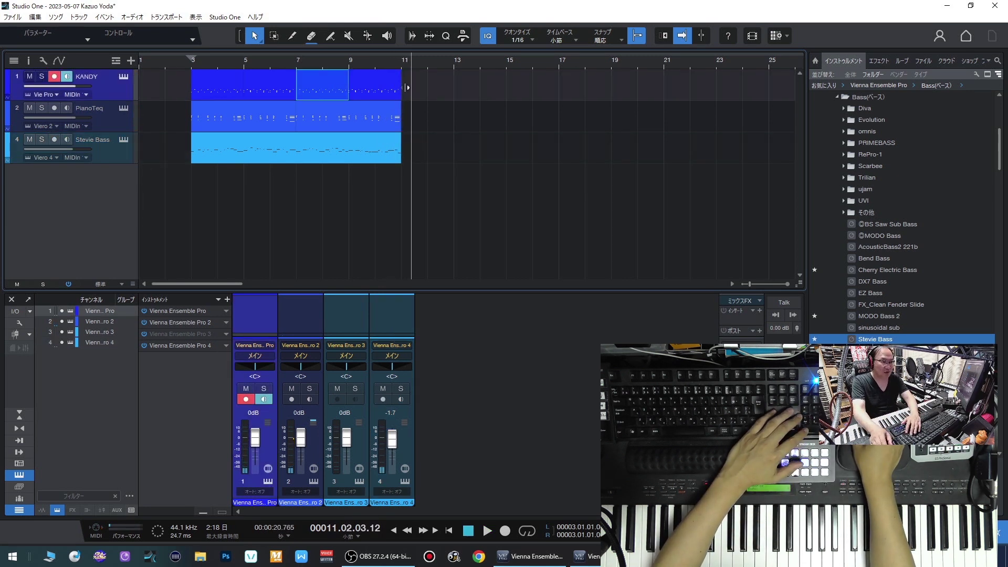
left_click_drag(408, 86, 196, 88)
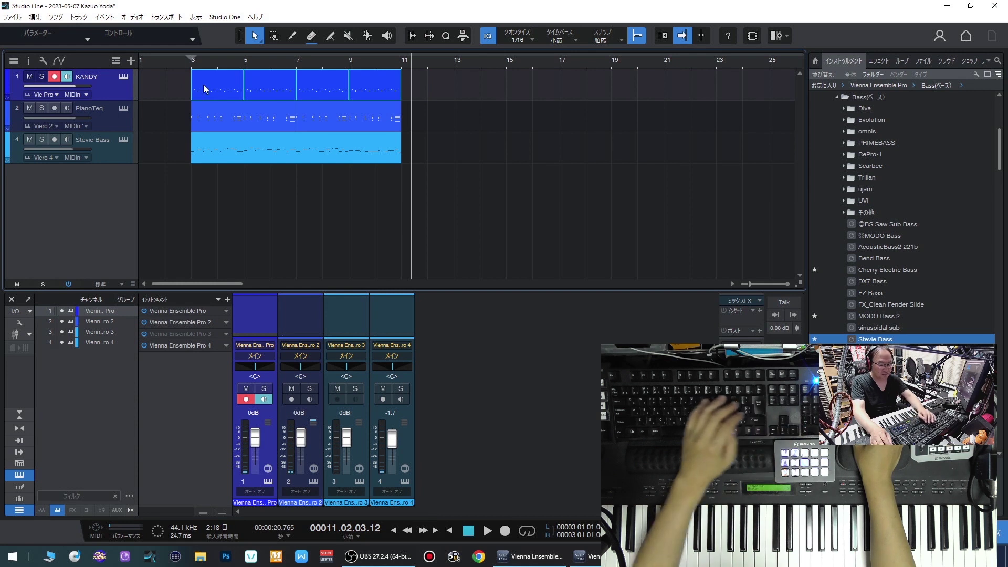
key("p")
key("KP_Subtract")
key("space")
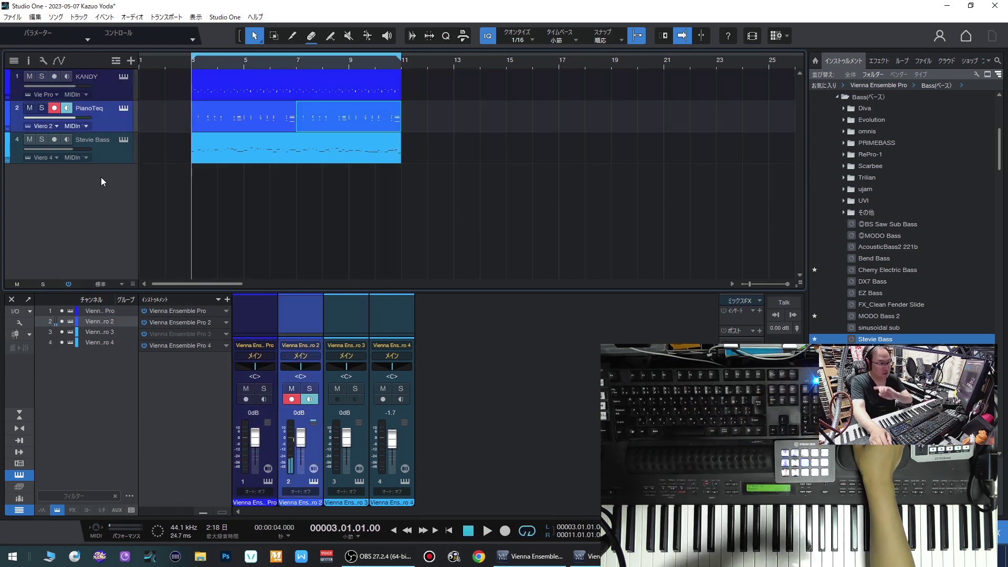
Step: Add a Falcon track with the Mind Blowing preset below Stevie Bass and record a part from bar 3 to bar 11
left_click(105, 156)
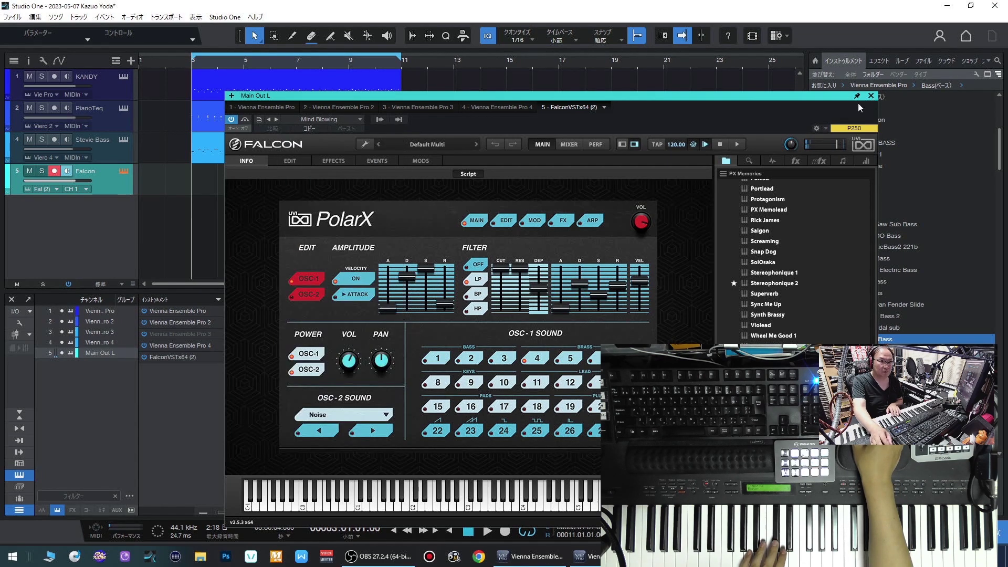
left_click(870, 96)
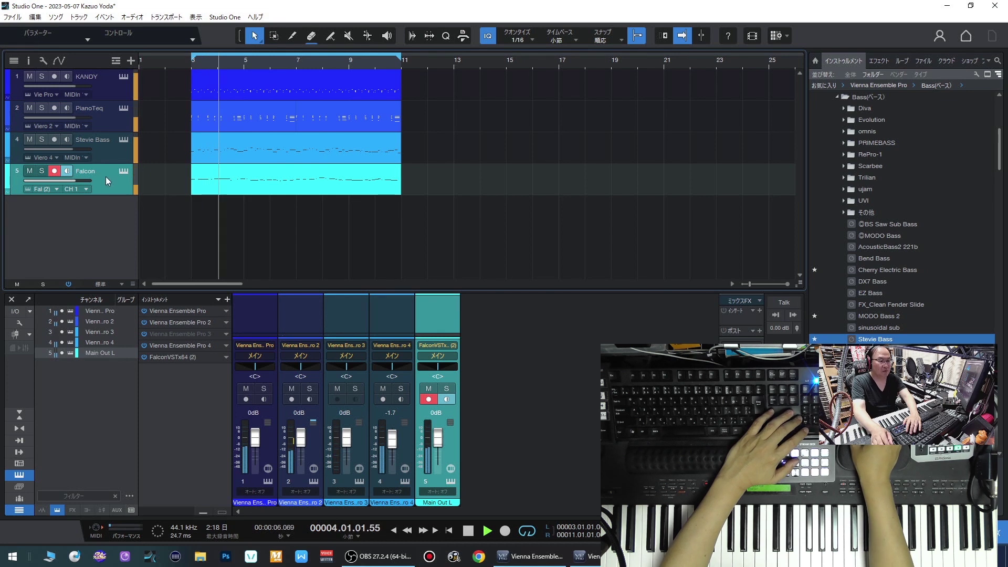
key("space")
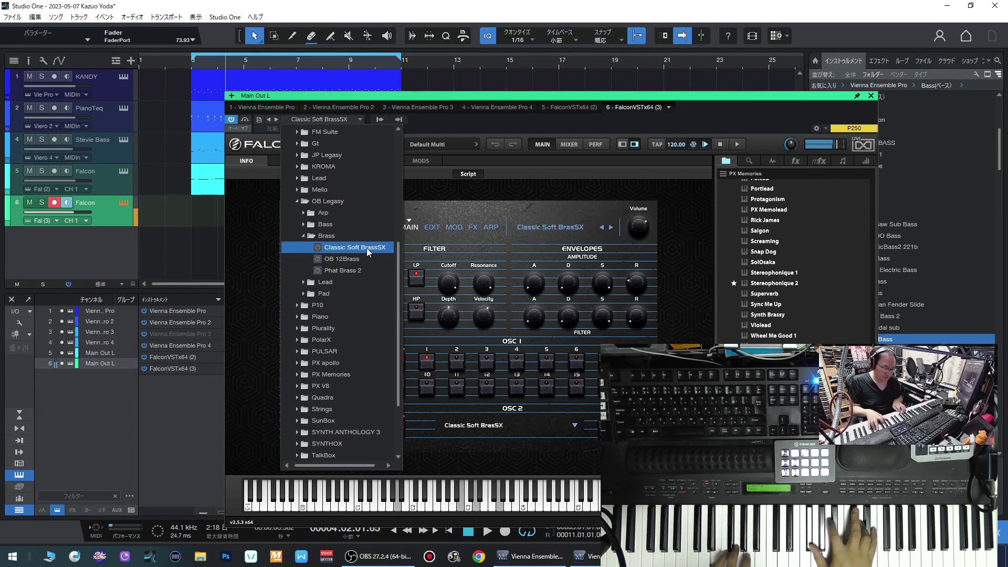
Step: Browse Falcon's OB Legacy brass presets for track 6 and record a part from bar 3 to bar 11
key("Up")
key("Up")
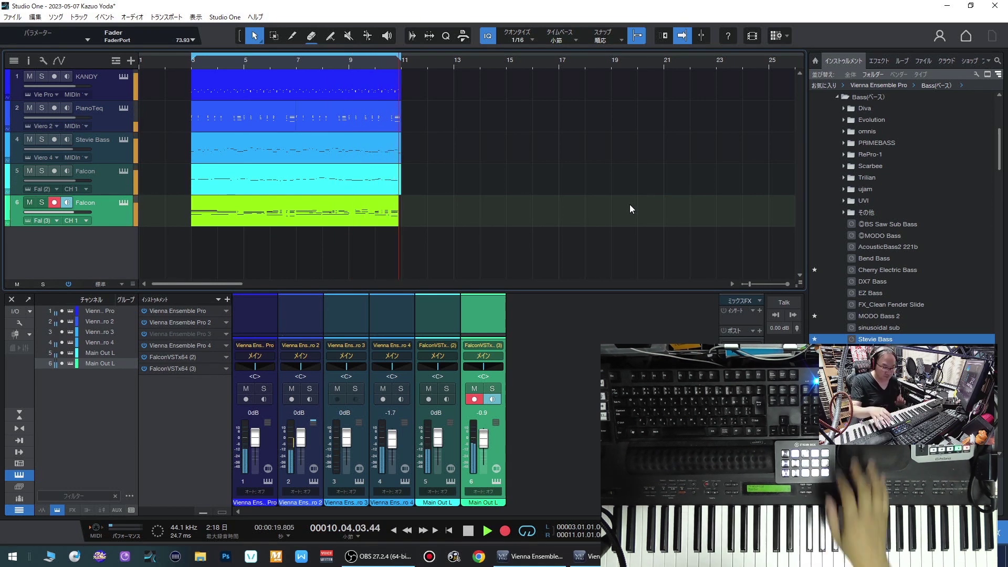
key("KP_Multiply")
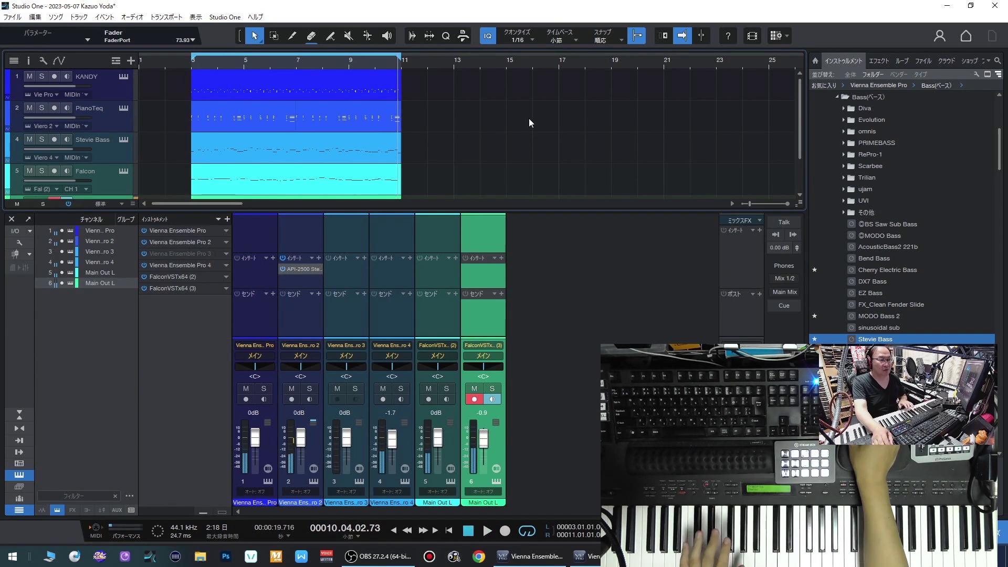
Step: Duplicate the KANDY drum event to bars 11 to 19 and show the arranger track
left_click(357, 83)
key("d")
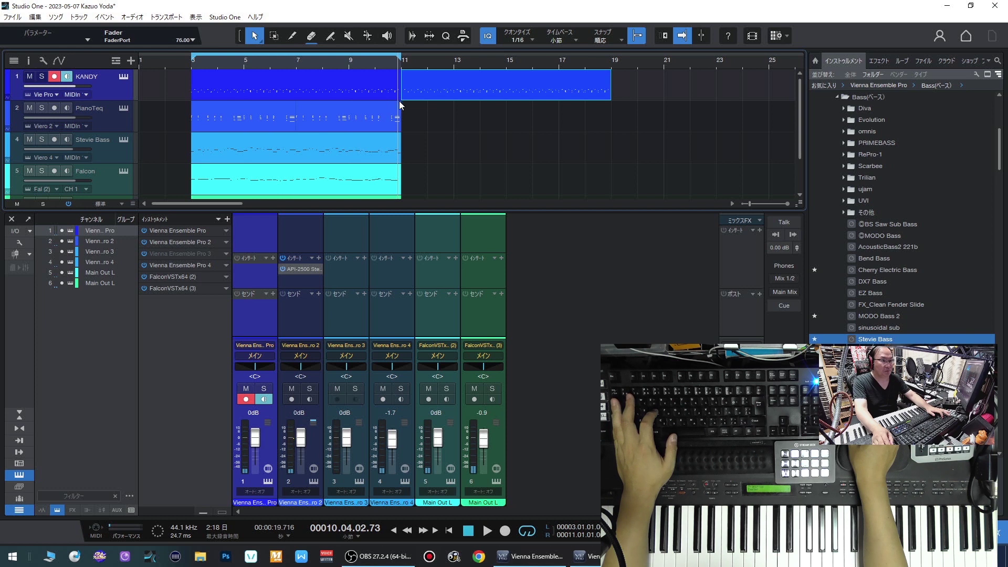
left_click(116, 61)
left_click(130, 123)
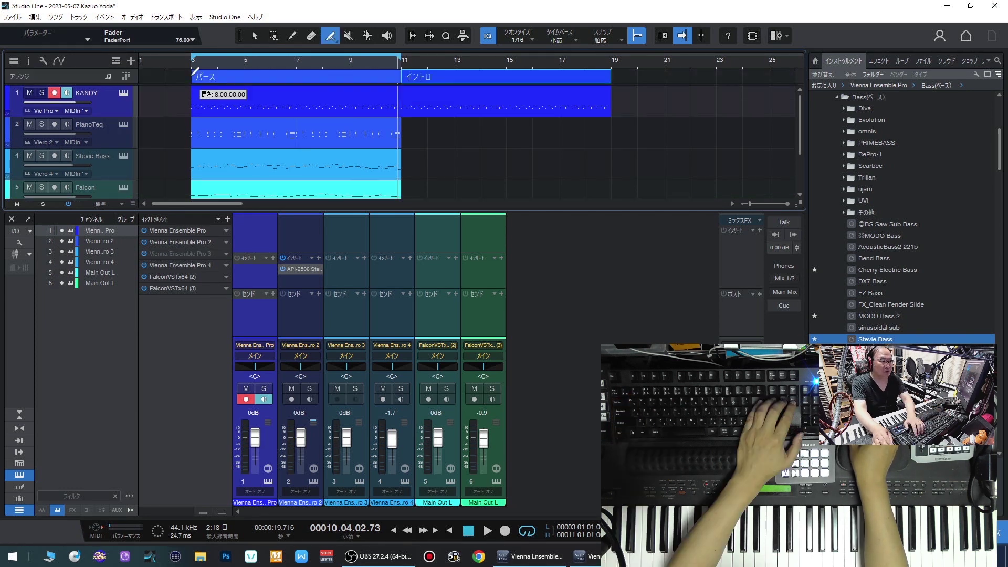
Step: Mark bars 3 to 11 as the バース section and bars 11 to 19 as the イントロ section in the arranger track
left_click(198, 74)
key("1")
left_click(440, 76)
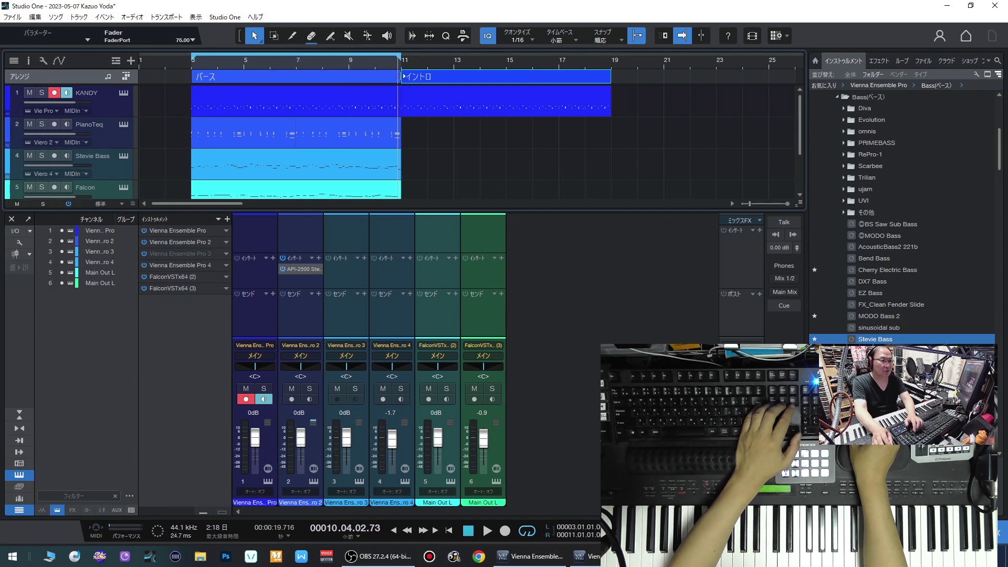
key("Return")
Step: Arm the PianoTeq track and set the loop range to bars 11 to 19, with the playback position at bar 11
left_click(94, 100)
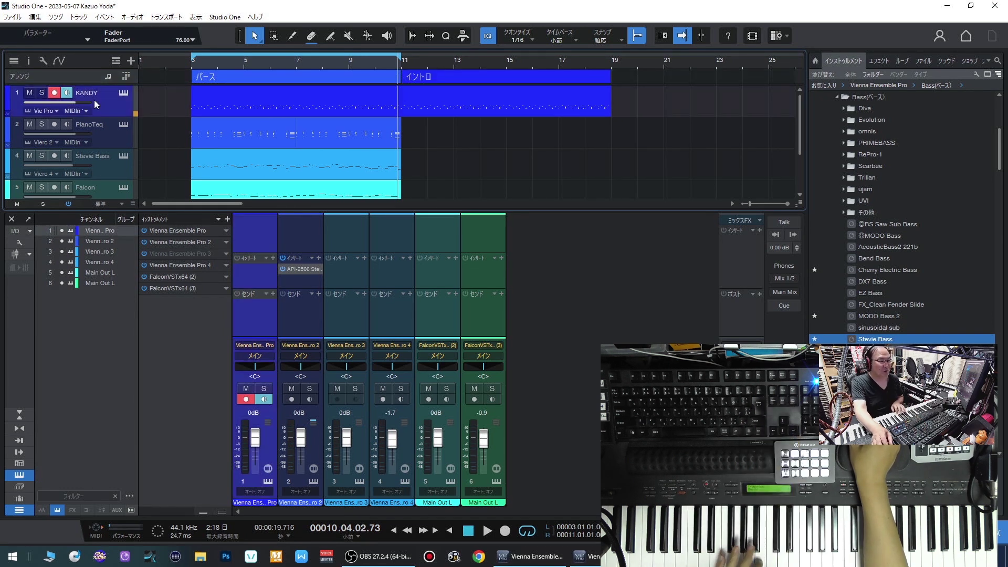
left_click(108, 134)
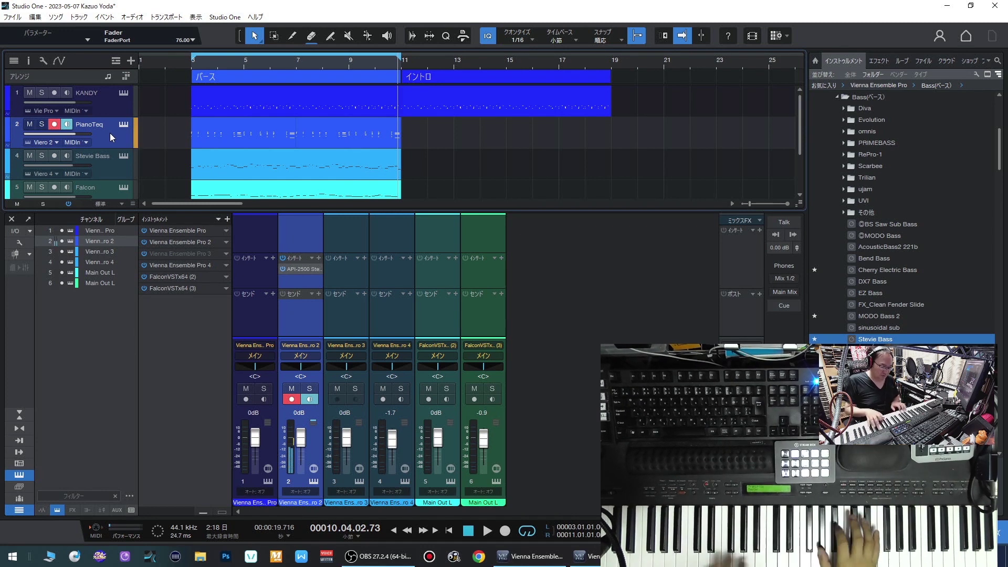
key("KP_1")
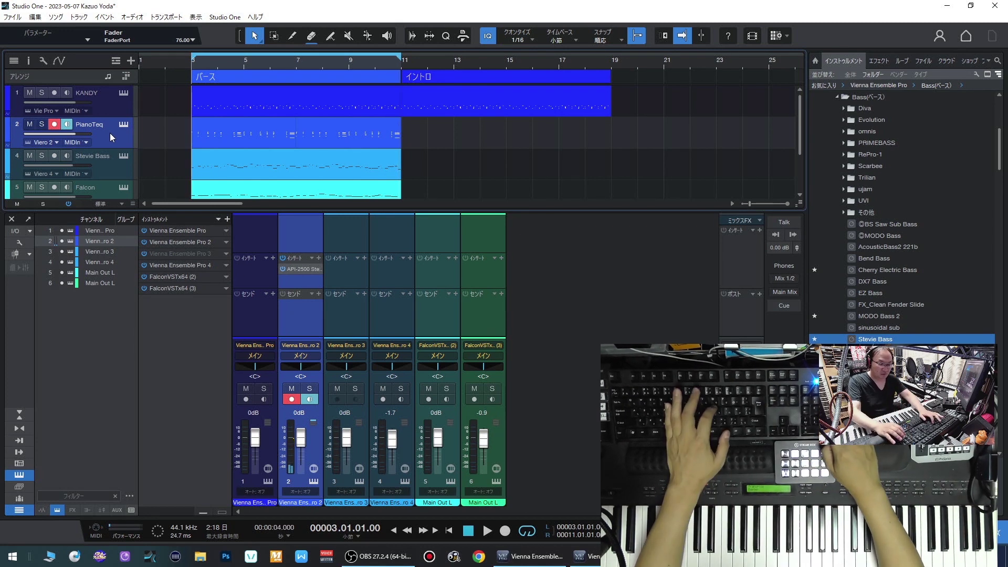
key("ctrl+t")
type("11")
key("Return")
key("alt+KP_1")
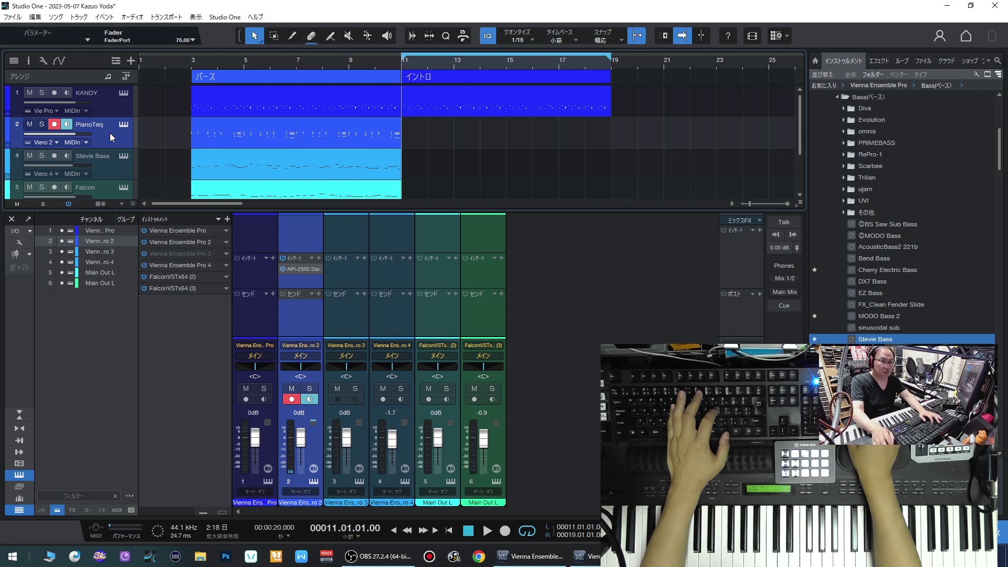
Step: Turn off looping and record a PianoTeq part from bar 11 to bar 19
key("KP_Divide")
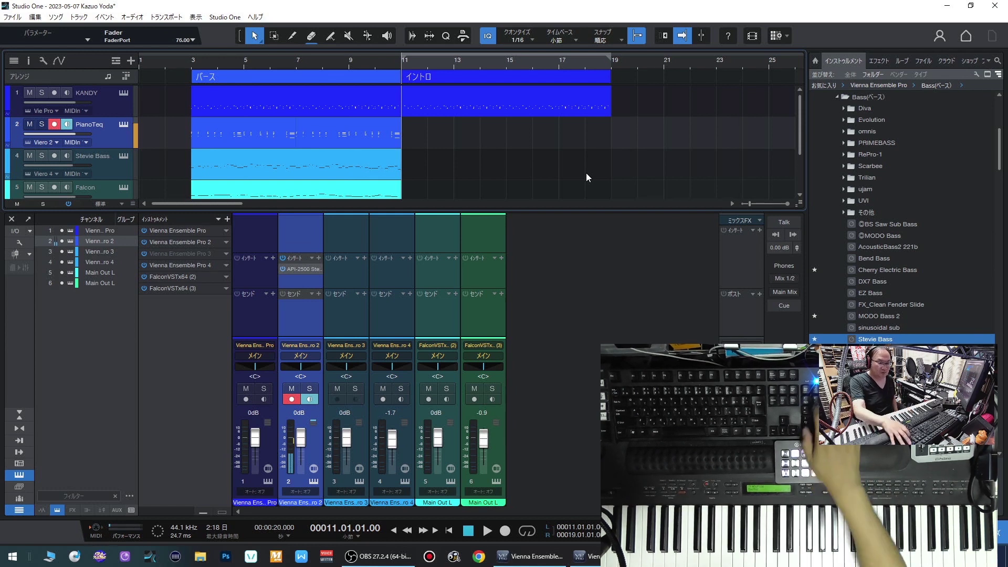
key("KP_Multiply")
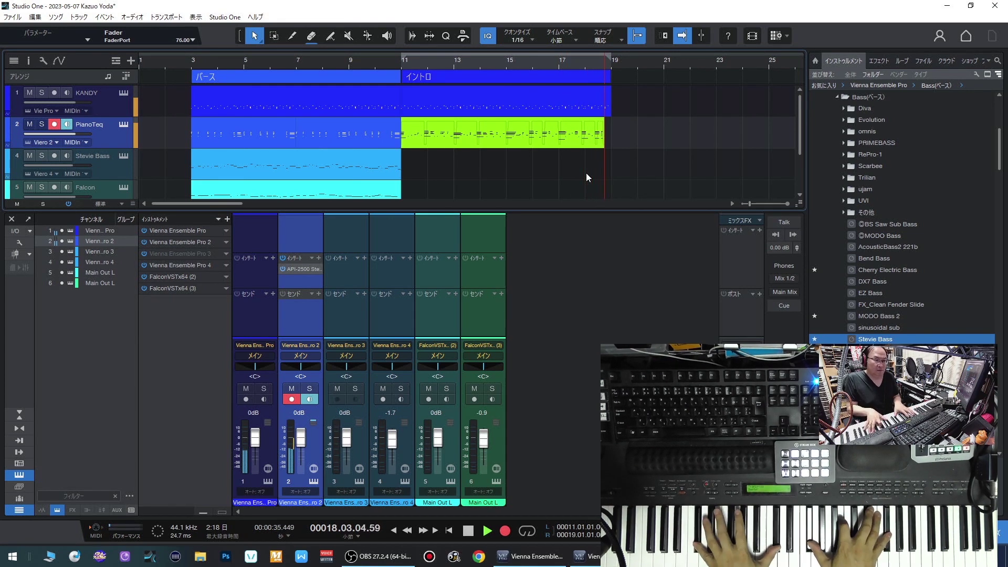
key("space")
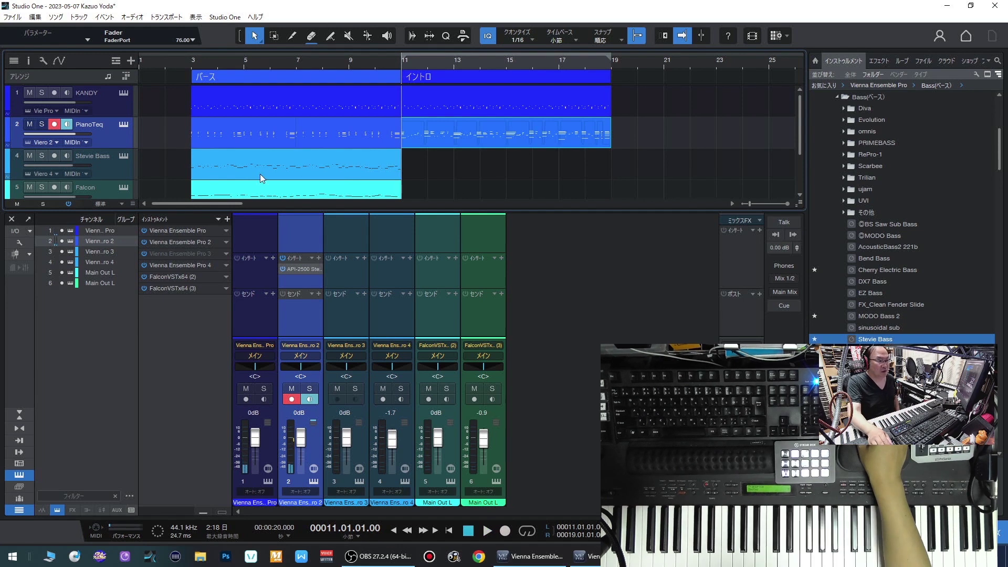
Step: Try a Stevie Bass take from bar 11 to bar 19 and undo it
left_click(106, 172)
key("space")
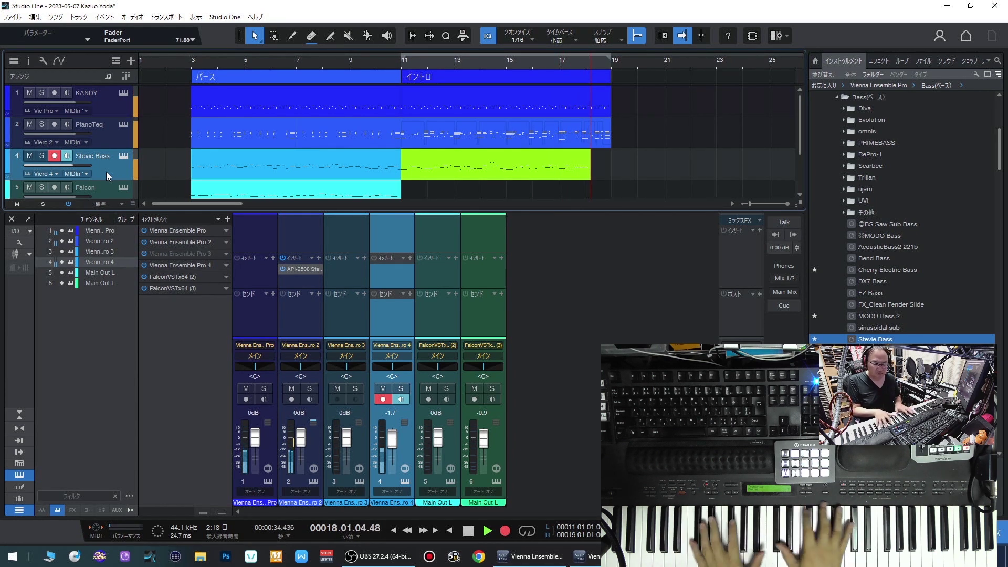
key("space")
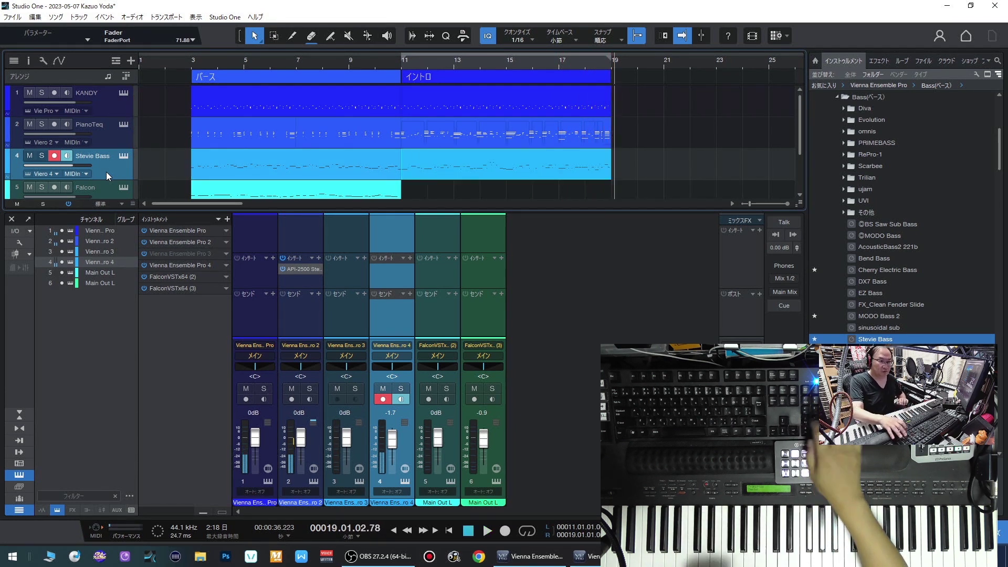
key("ctrl+z")
Step: Play the lead-in before bar 11 and record a Stevie Bass part across the イントロ section up to bar 19
key("space")
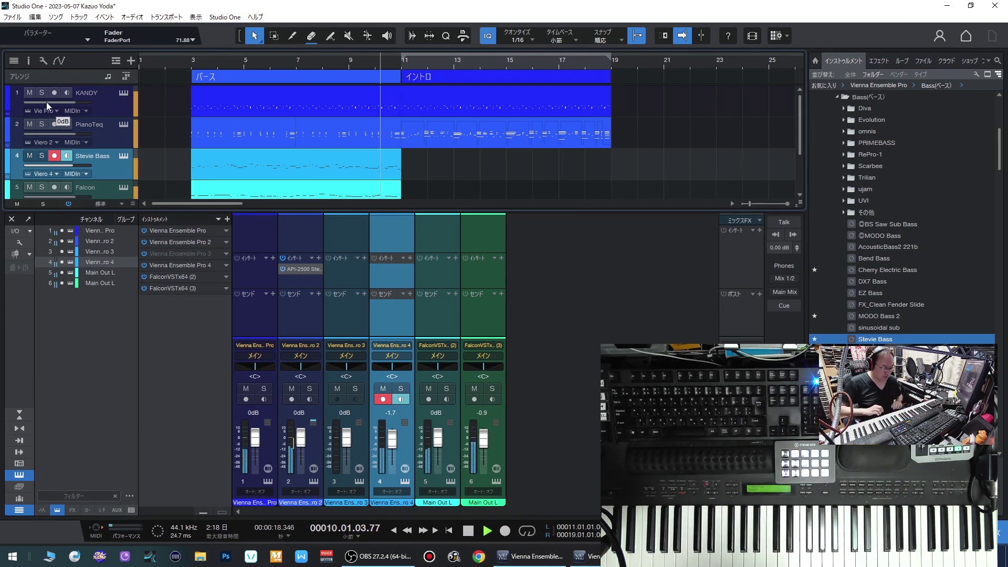
key("KP_Multiply")
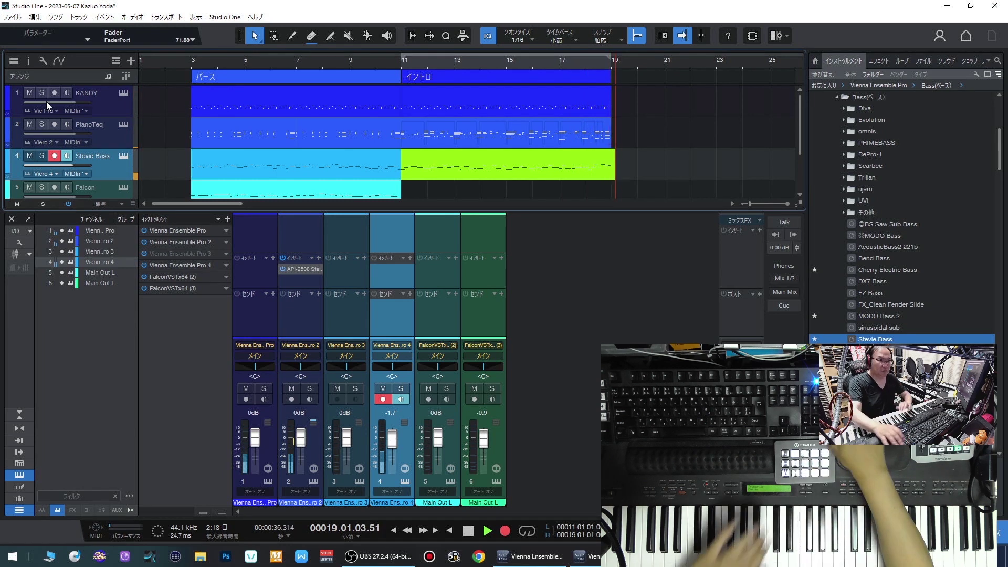
key("KP_Multiply")
key("space")
Step: Hide the mixer and add a new Falcon track below track 6 with the Double Double 1 preset
scroll(297, 59, "down", 5)
left_click(12, 219)
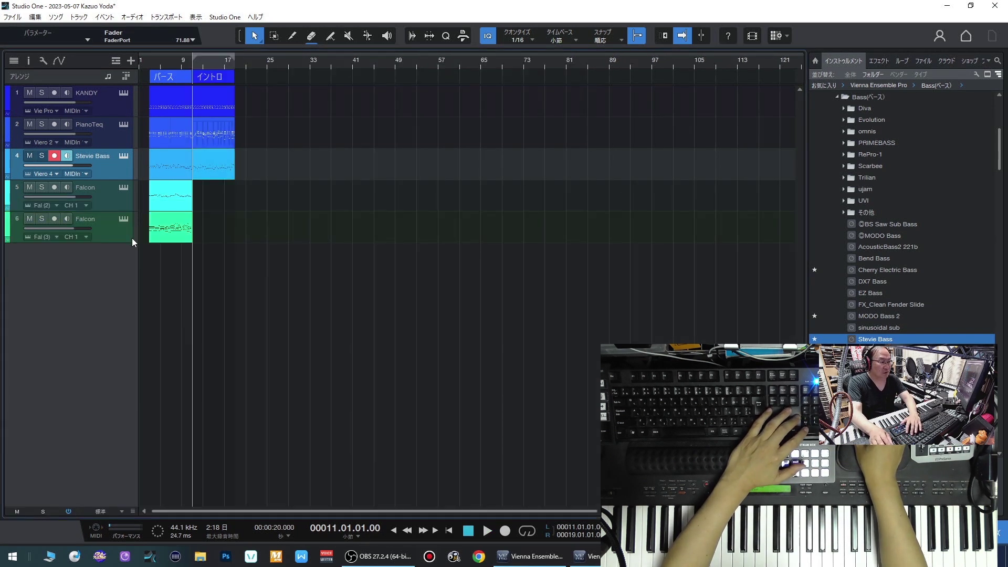
left_click(116, 234)
key("z")
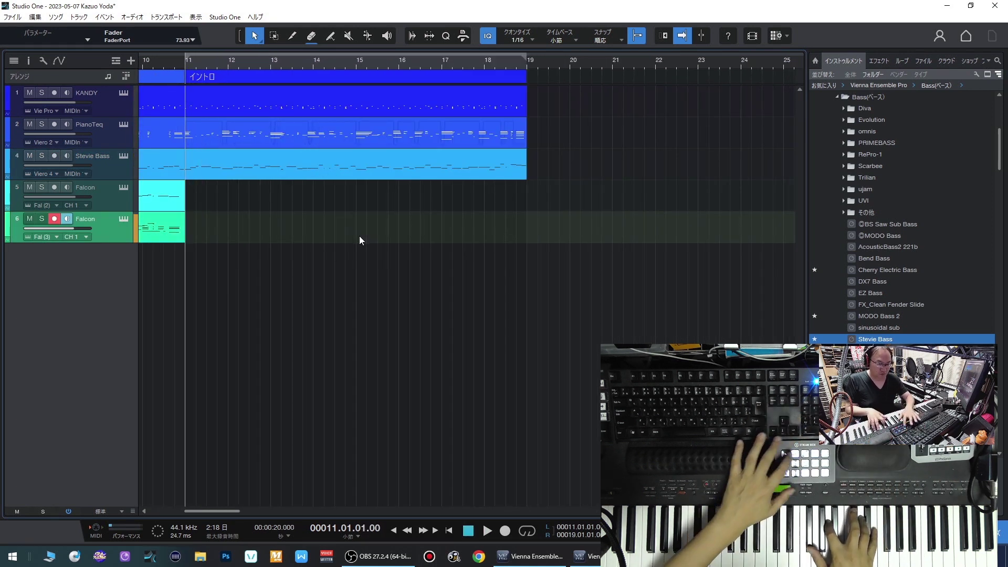
key("4")
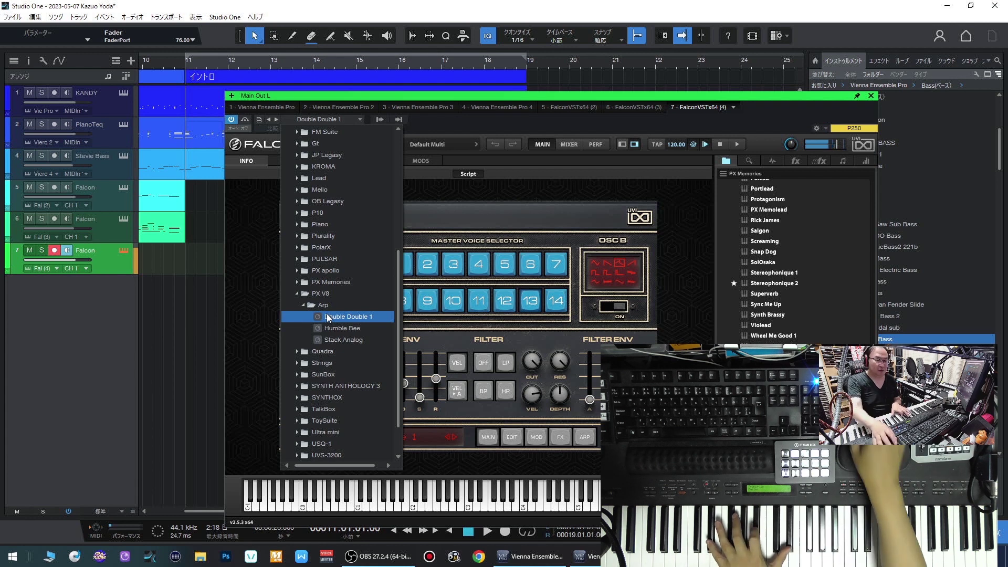
left_click(871, 97)
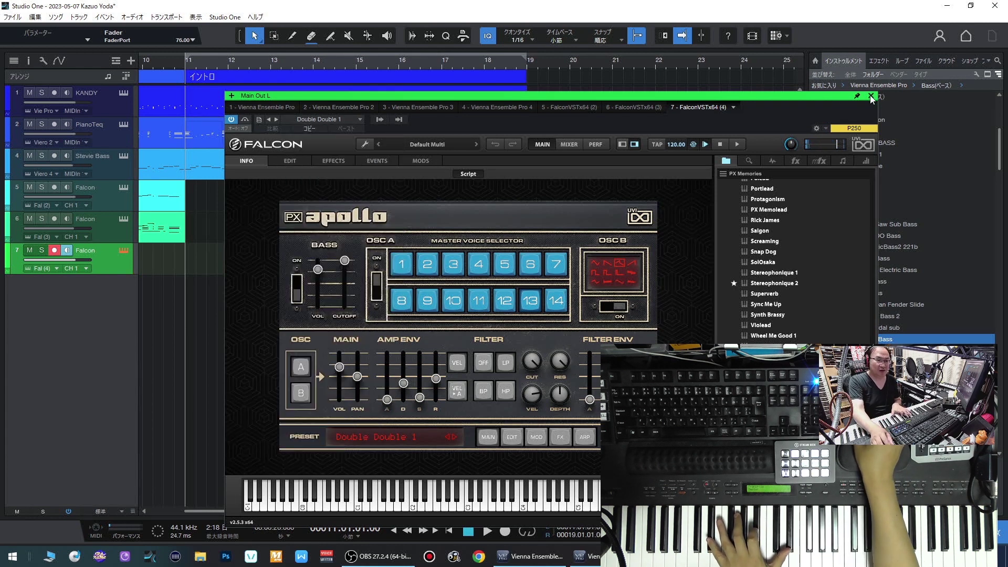
left_click(871, 97)
Step: Try recording a part on Falcon track 7 from bar 11 and undo the take
key("space")
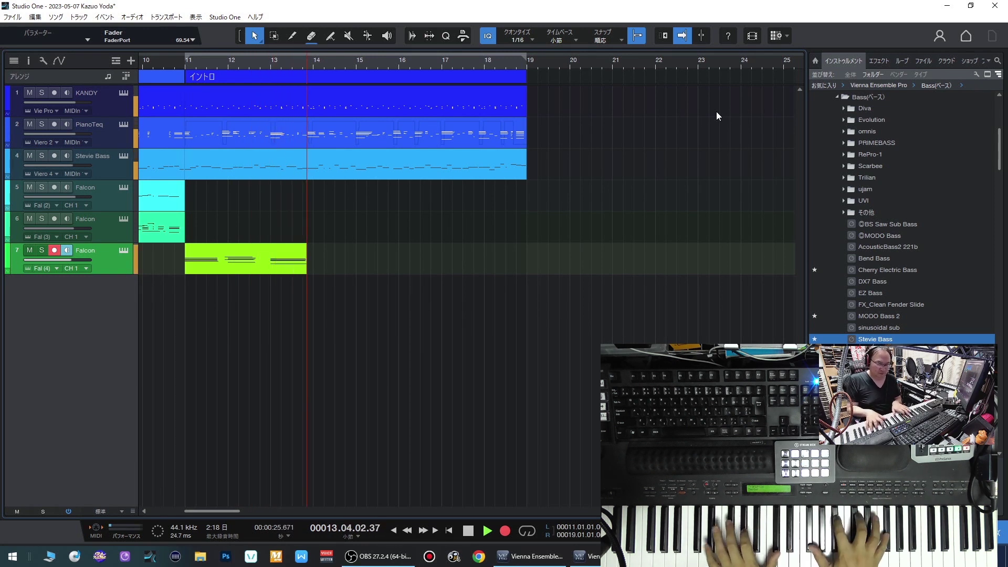
key("space")
key("ctrl+z")
Step: Record sustained chords on Falcon track 7 from bar 11 to bar 19 and lengthen the notes to connect them legato
key("KP_Multiply")
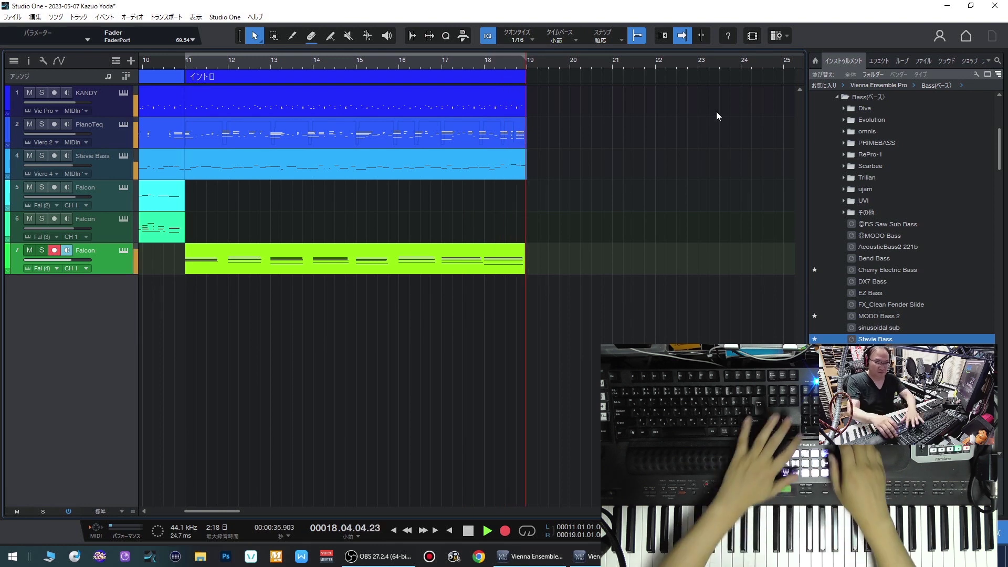
key("shift+l")
double_click(473, 257)
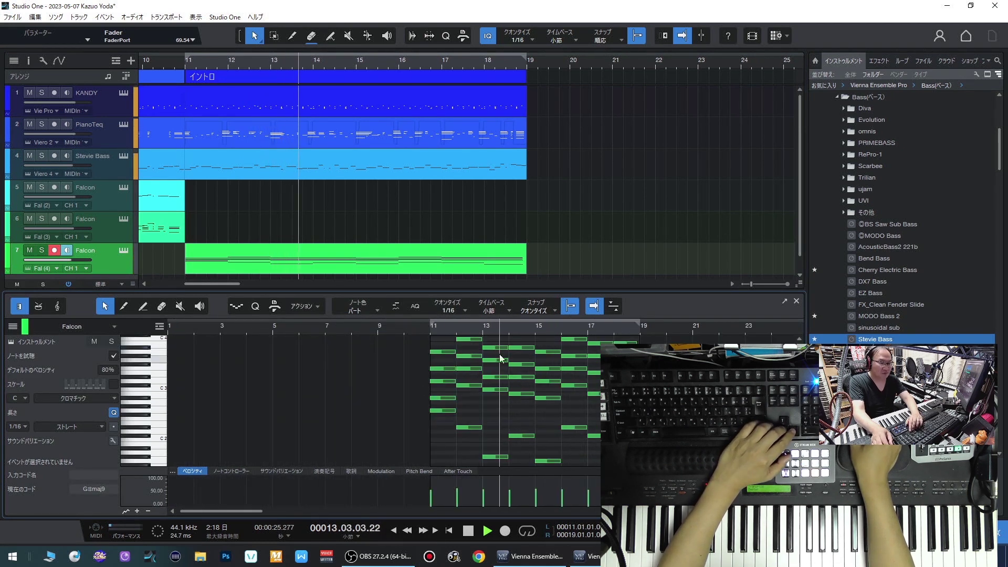
left_click(797, 301)
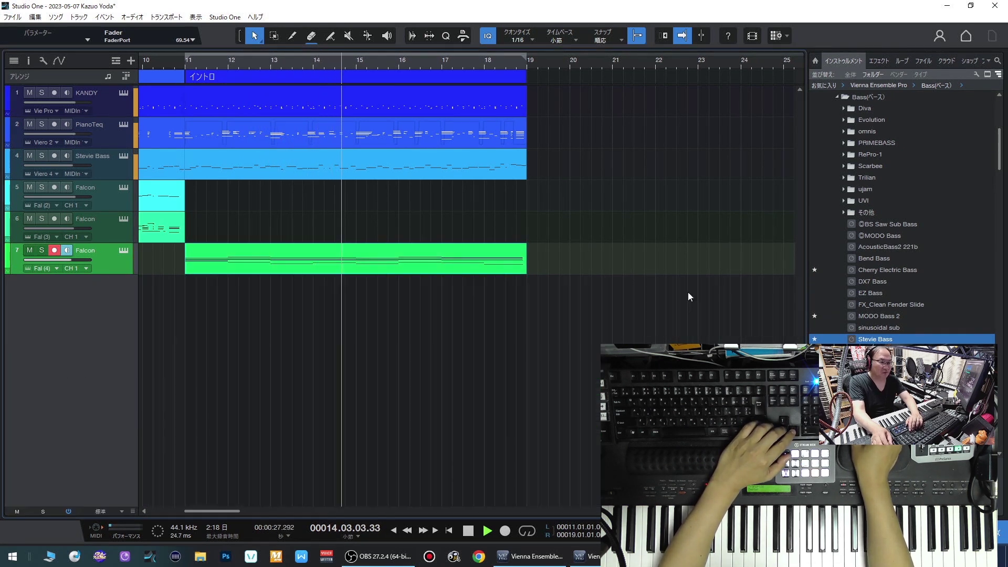
Step: Show the mixer and lower the level of Falcon track 7 to -5.0 dB
key("F3")
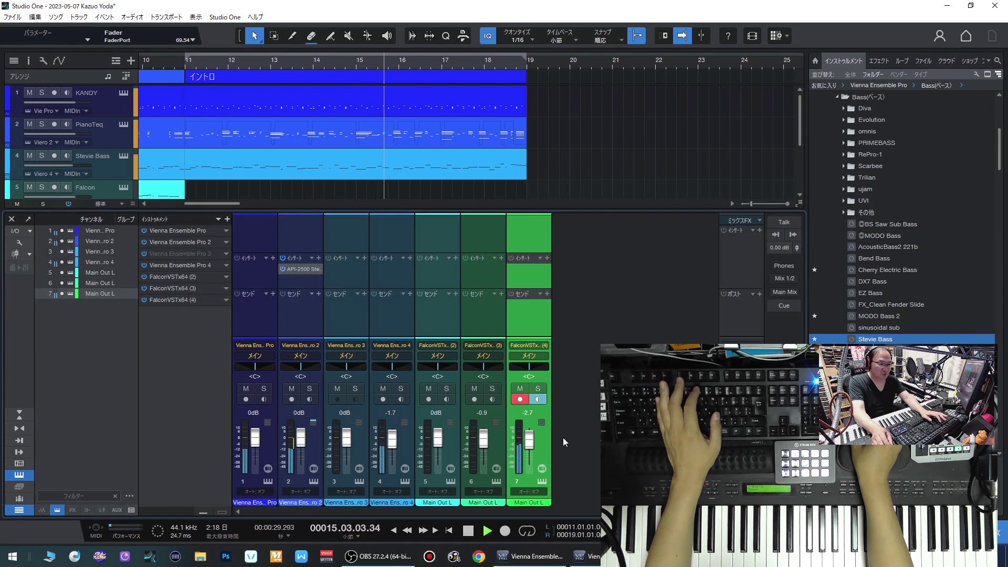
left_click_drag(532, 443, 530, 449)
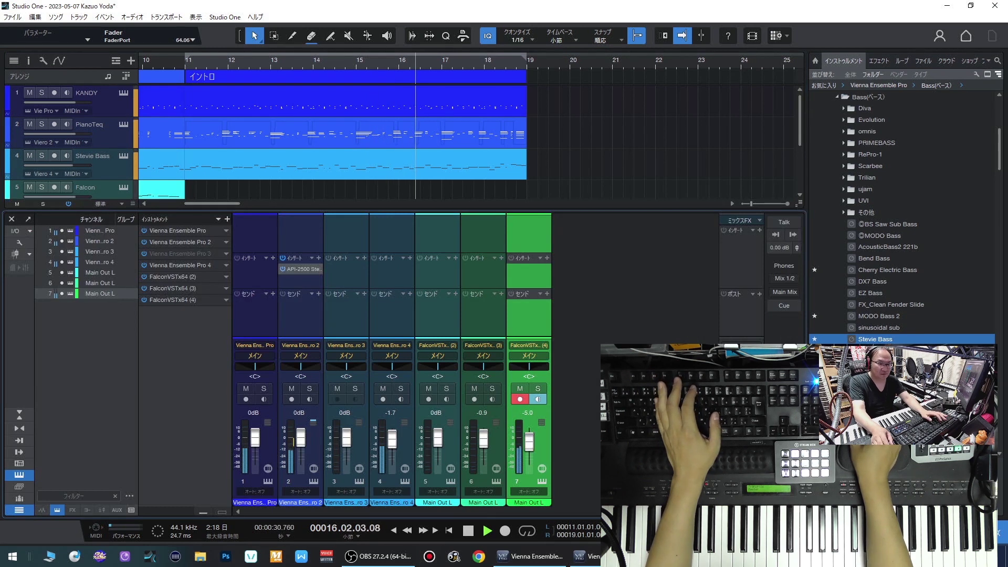
Step: Insert FabFilter Pro-L 2 on the main output, load its Pro-L1 preset and close the plug-in window
left_click(759, 230)
left_click(787, 268)
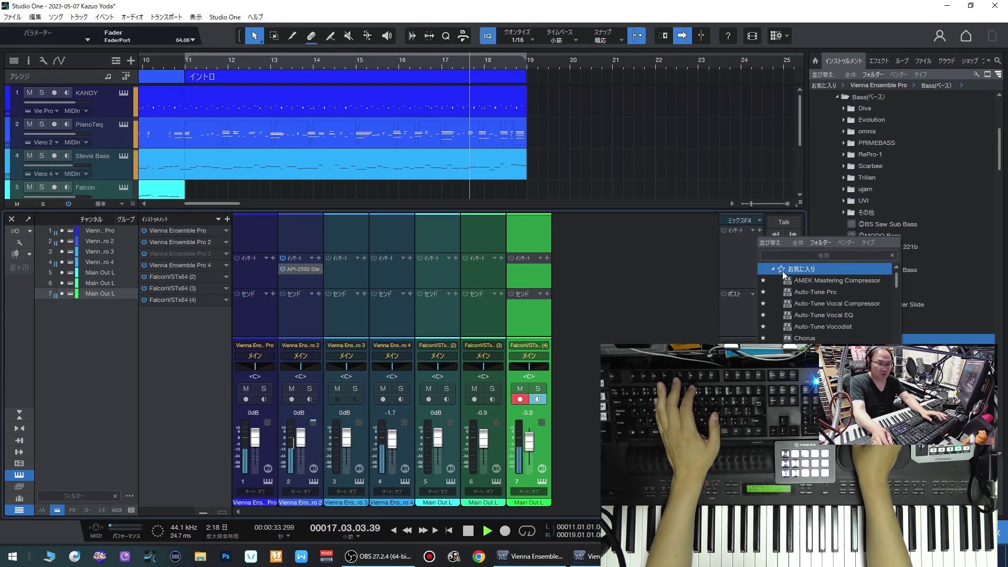
left_click(787, 268)
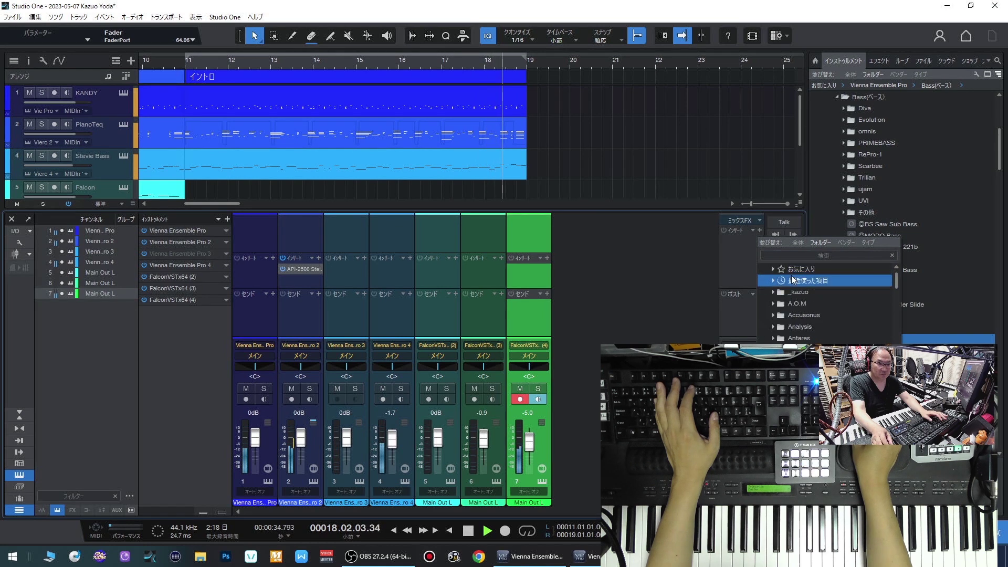
left_click(810, 304)
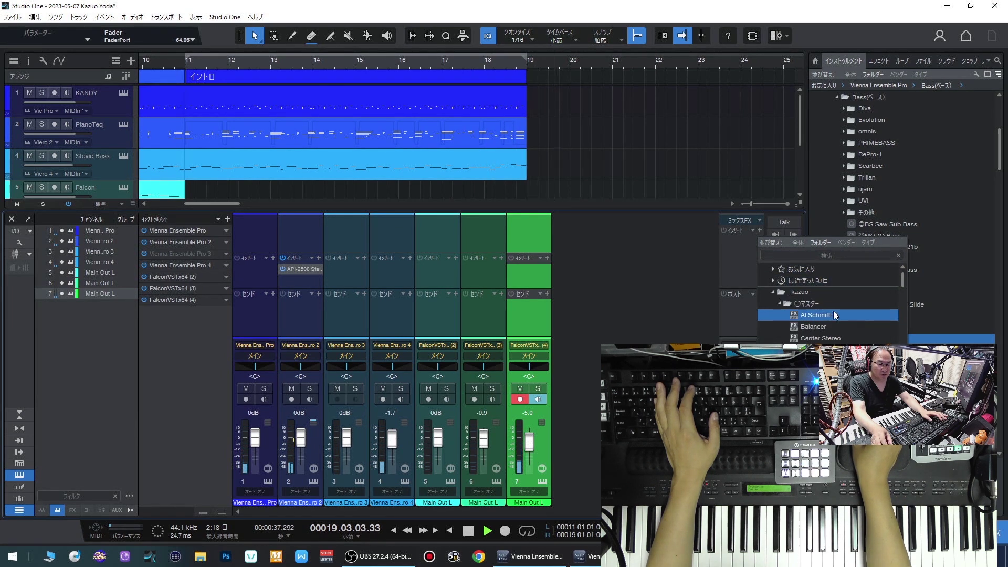
left_click(830, 338)
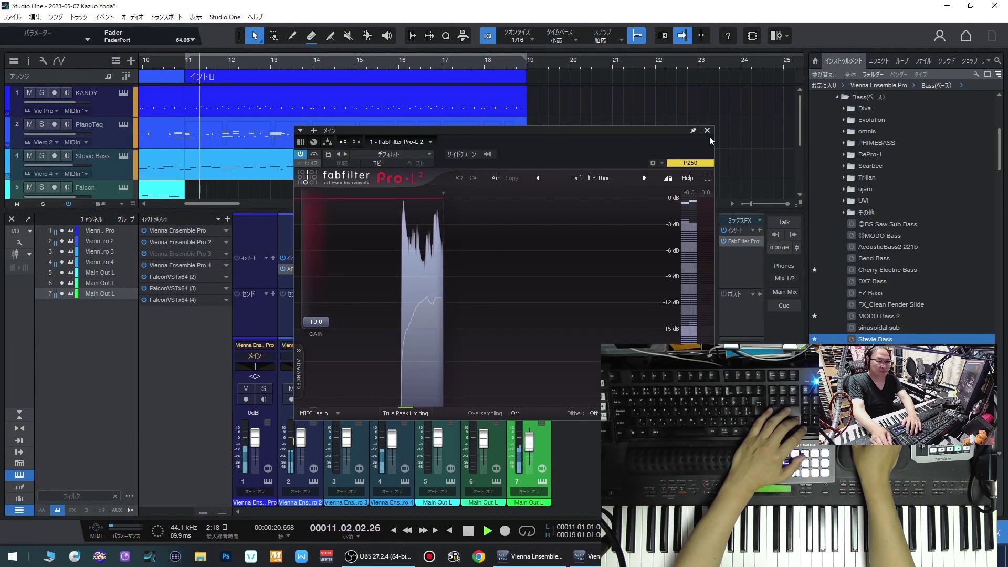
left_click(411, 155)
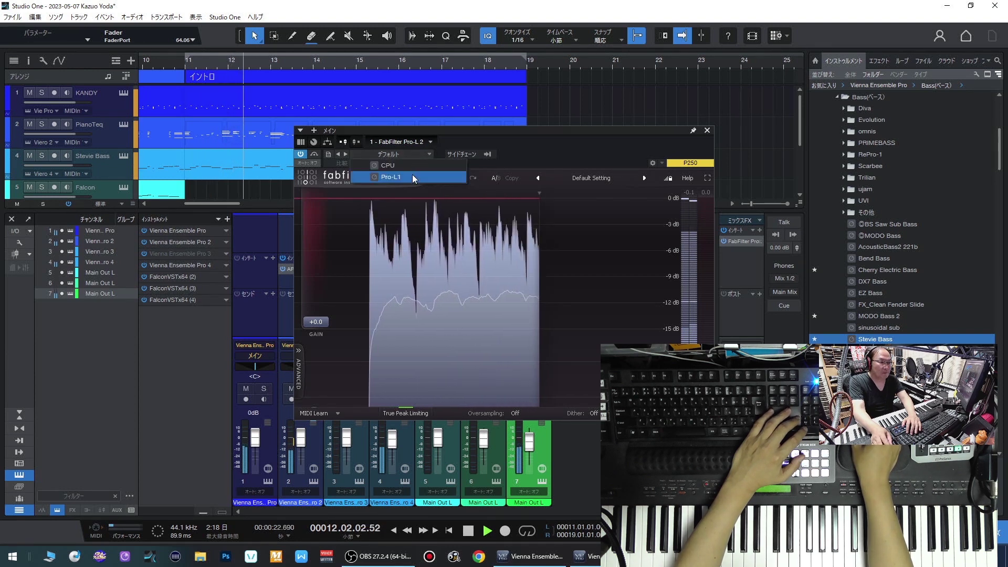
left_click(413, 177)
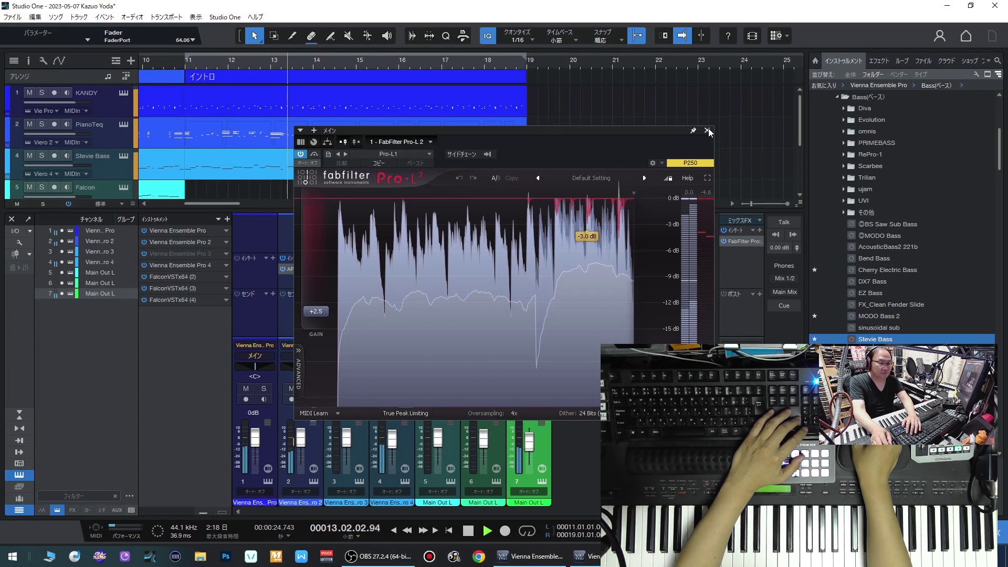
left_click(707, 130)
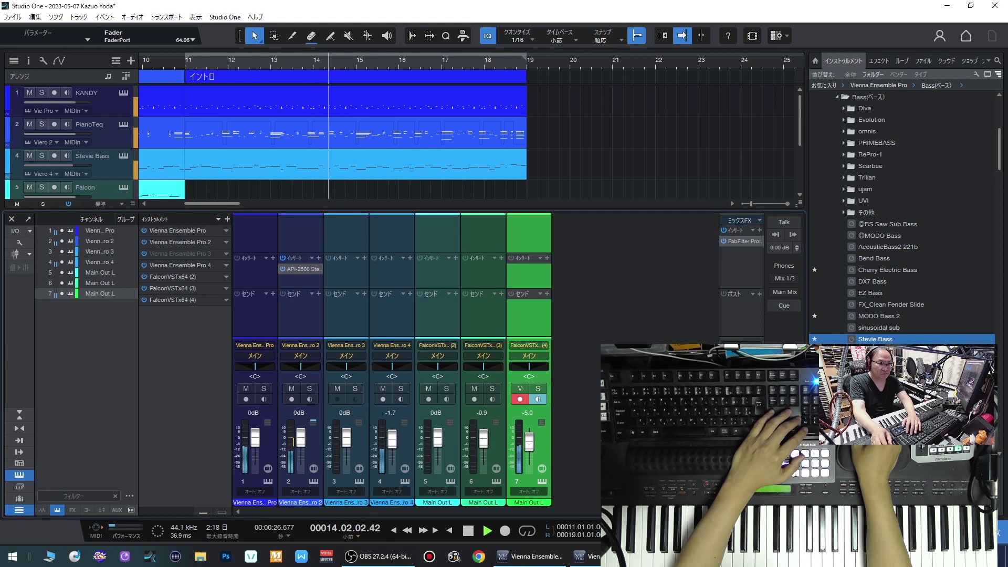
left_click(760, 241)
left_click(763, 251)
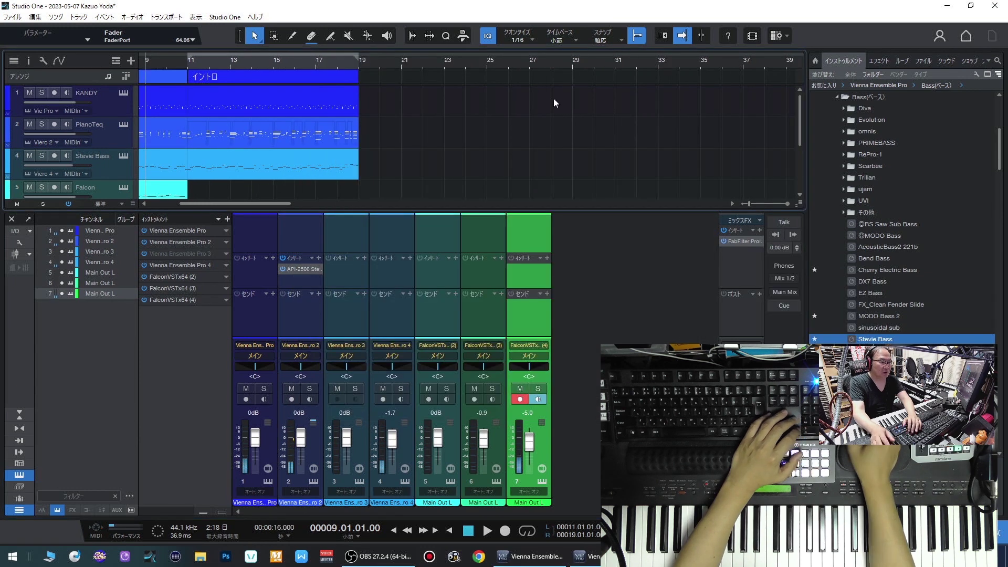
Step: Hide the mixer and play the song past bar 19 while auditioning the sound of Falcon track 5
key("space")
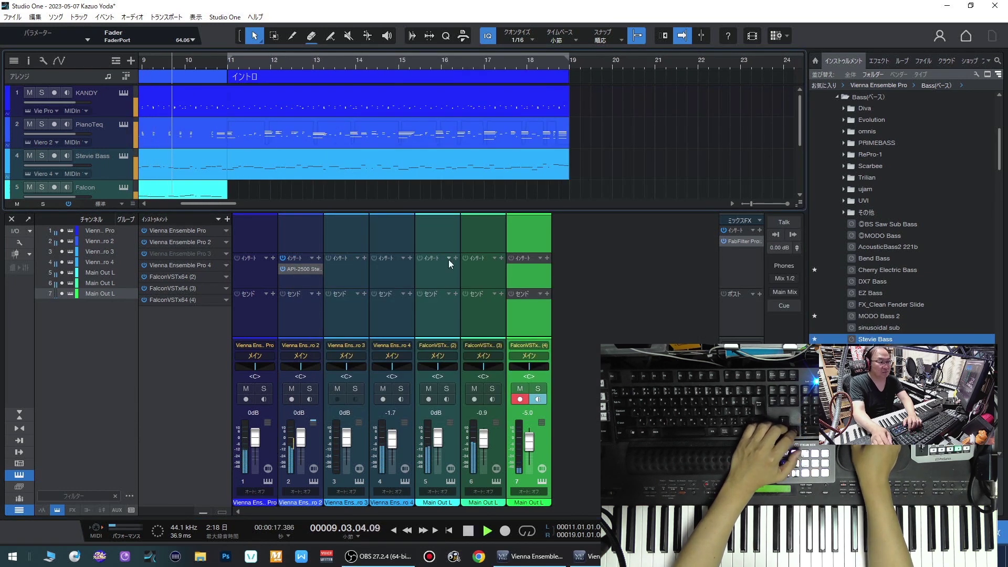
left_click(11, 219)
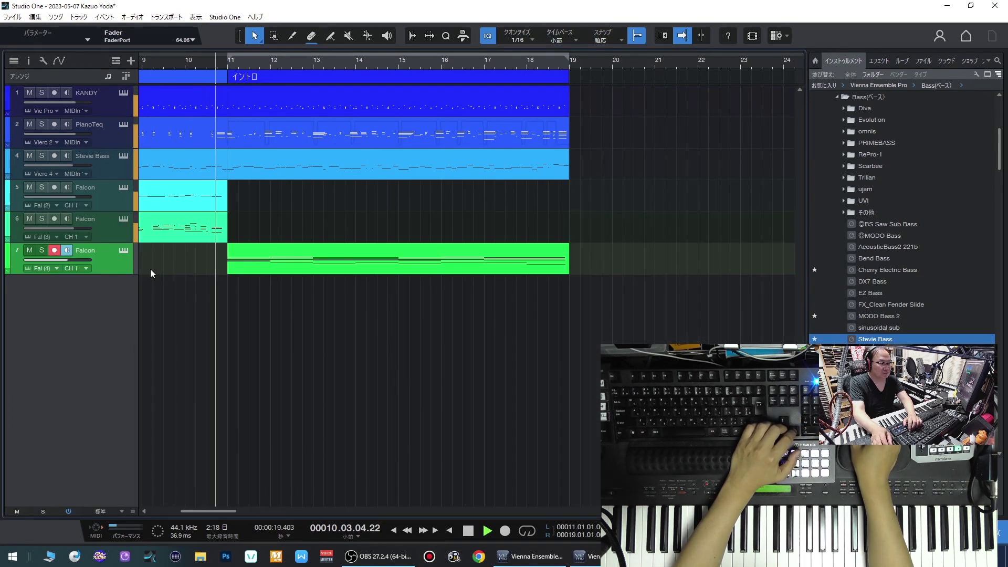
left_click(106, 196)
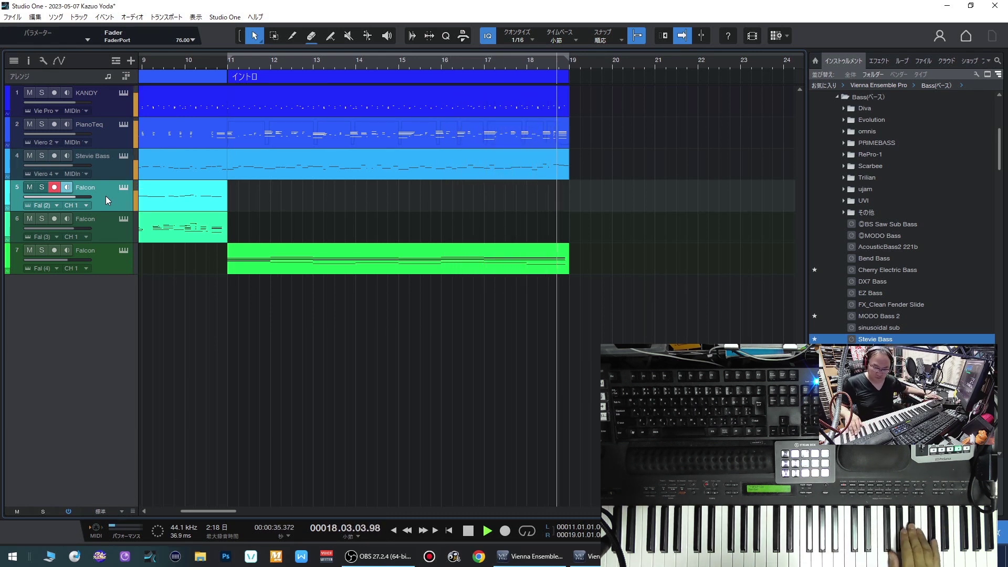
key("space")
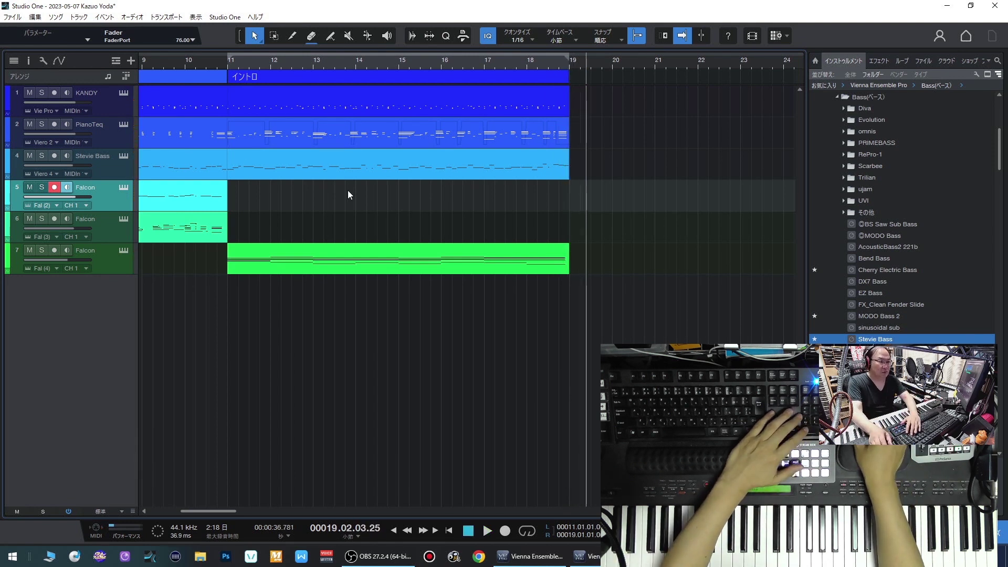
Step: Rename Falcon tracks 5, 6 and 7 as A, Pad and SEQ
left_click(112, 225)
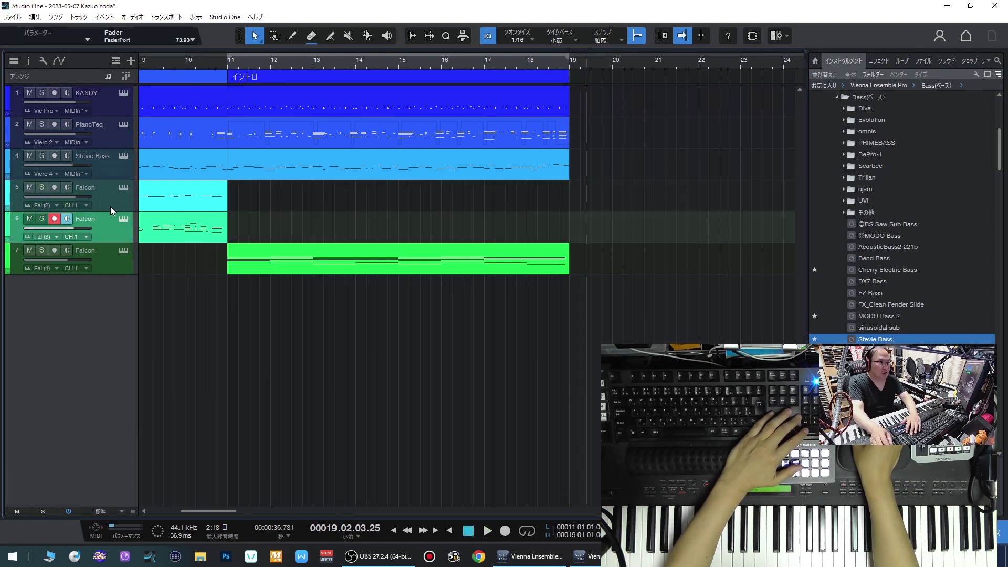
left_click(87, 189)
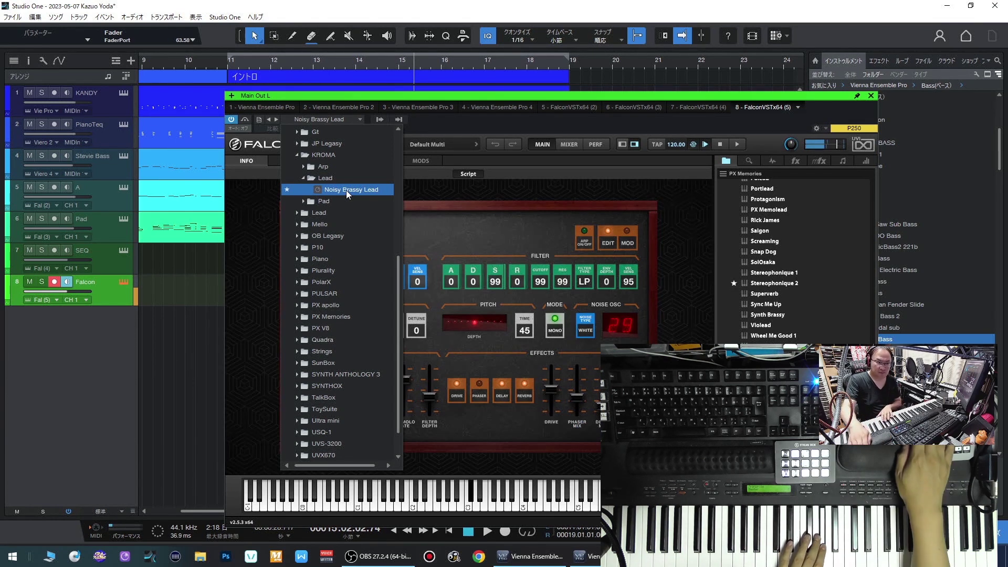
Step: Use the KROMA lead preset Noisy Brassy Lead on a new Falcon track 8 and close its plug-in window
key("Up")
key("Up")
key("Up")
key("Up")
left_click(870, 95)
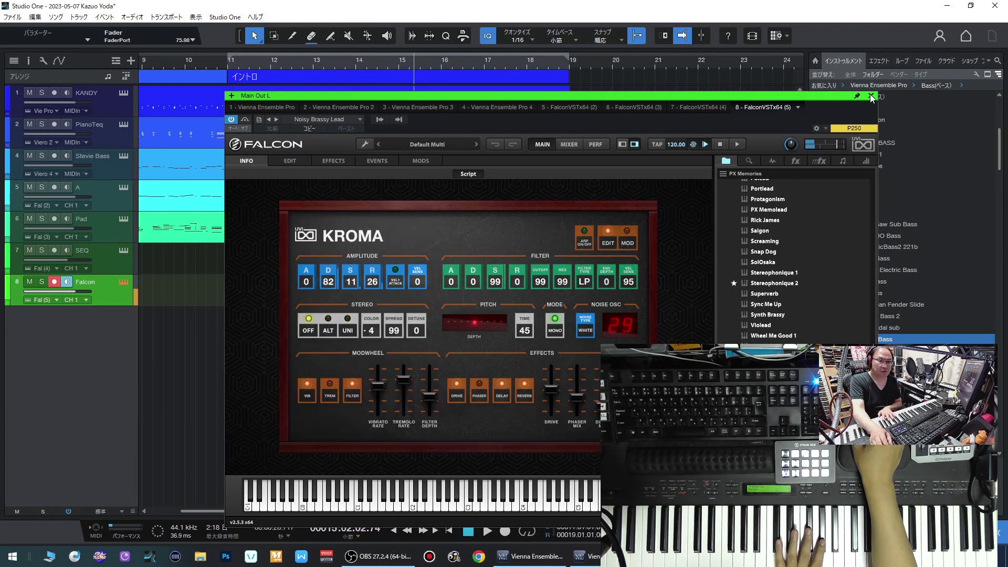
left_click(871, 96)
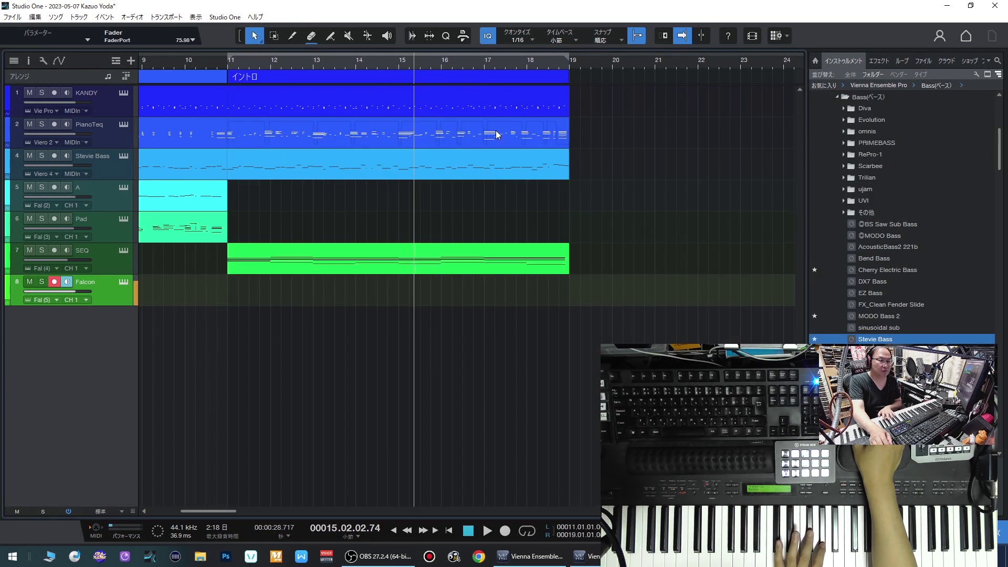
Step: Turn off input quantize, record a lead melody on Falcon track 8 from bar 11 to bar 19 and play it back
left_click(493, 37)
key("space")
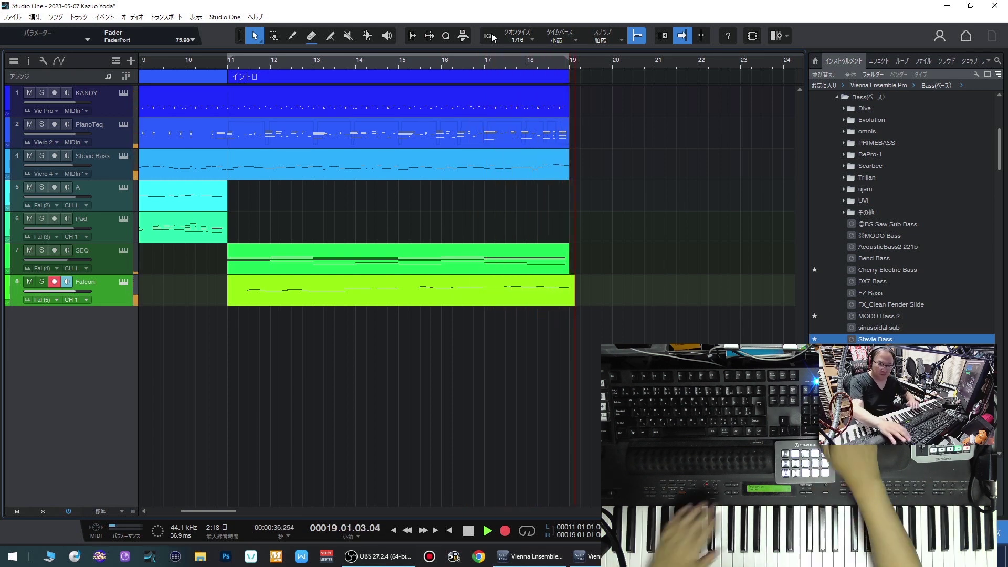
key("KP_1")
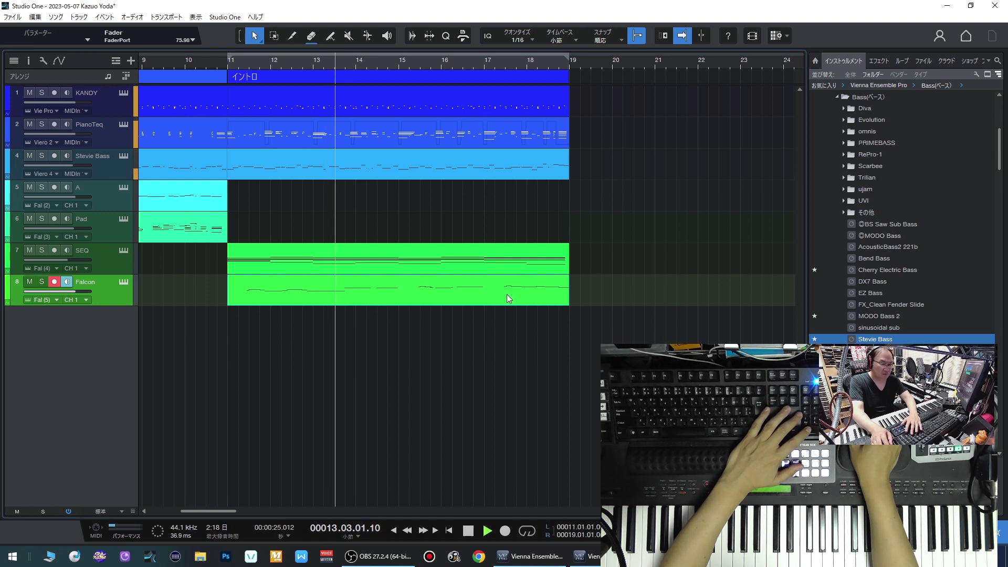
key("space")
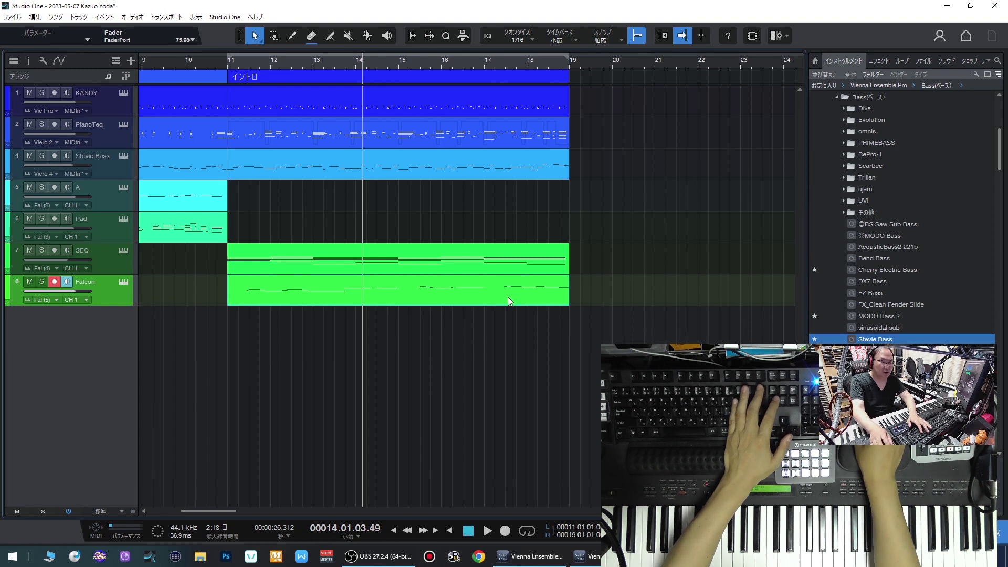
Step: Delete the take on Falcon track 8 and record a new lead melody from bar 11 to bar 19
key("Delete")
key("KP_1")
key("space")
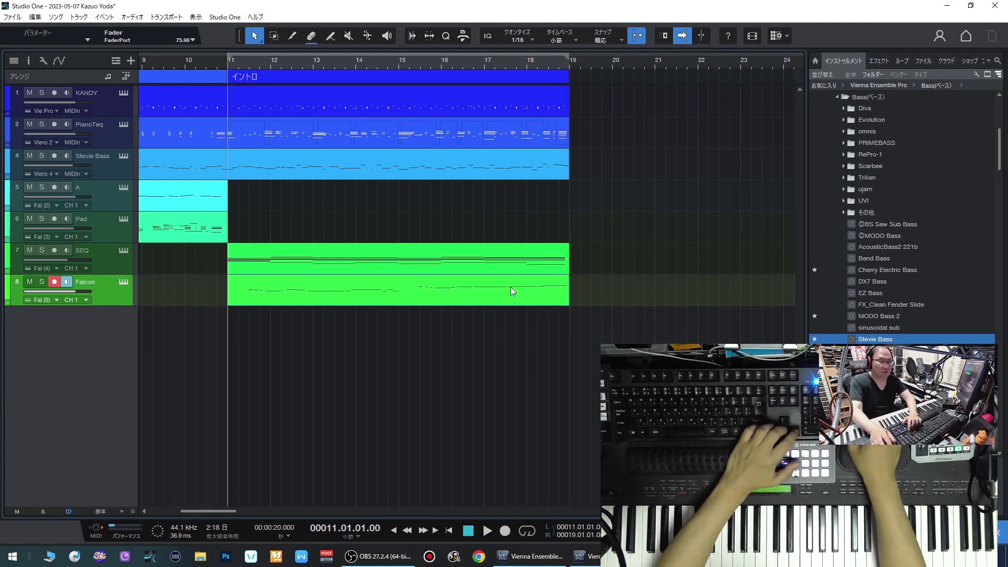
Step: Copy the バース arranger section with all its parts to bar 19, directly after イントロ, and save the song
key("w")
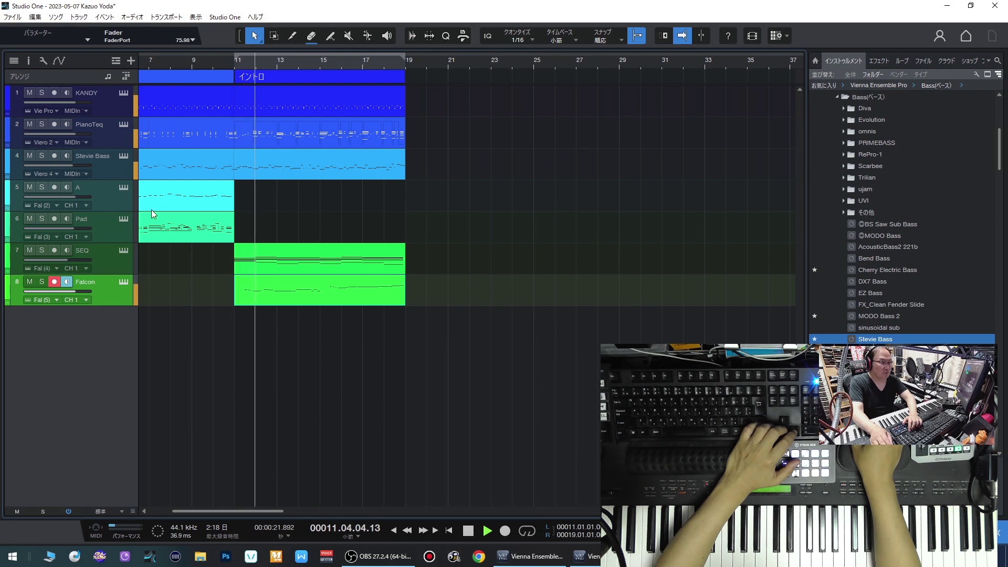
left_click(109, 197)
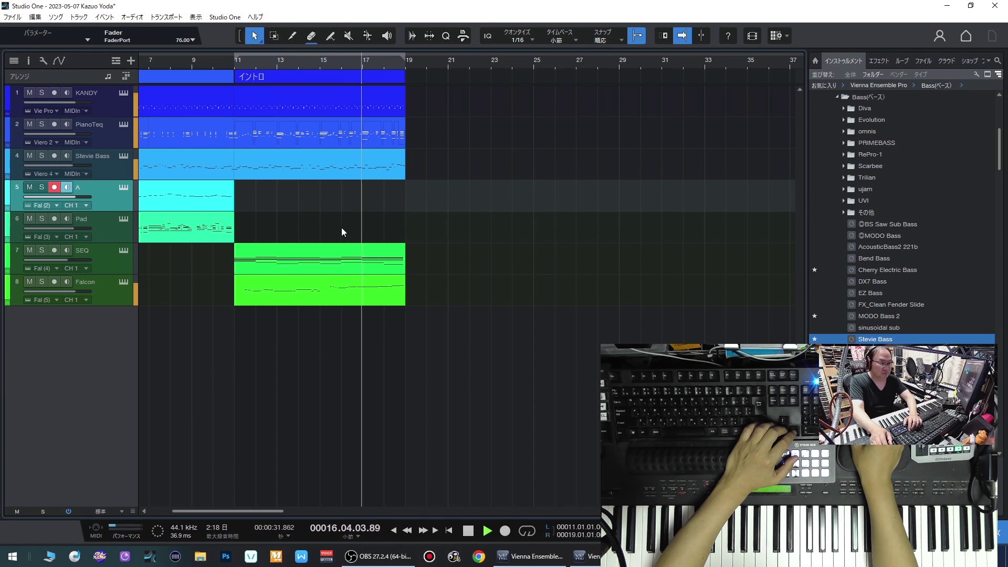
key("Down")
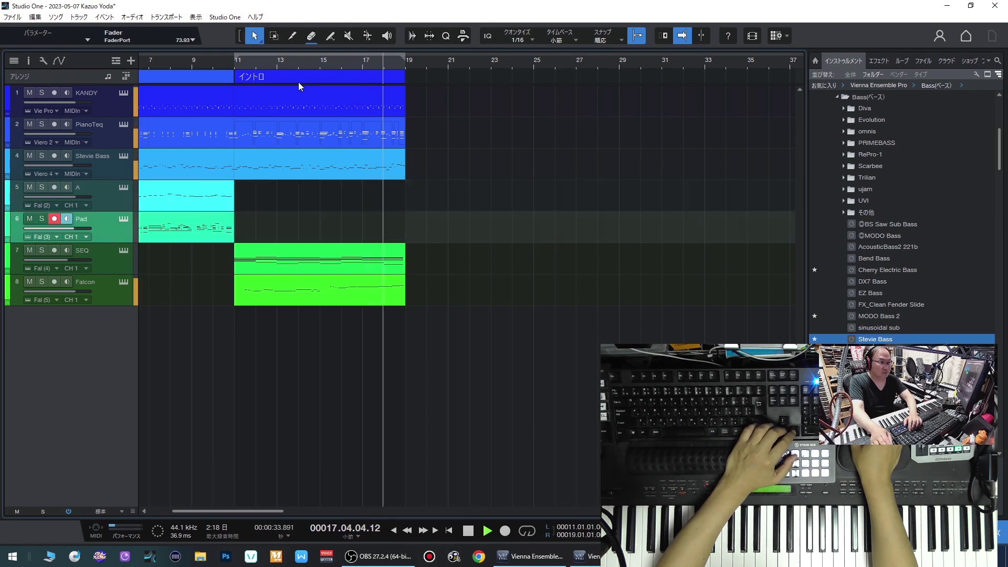
left_click_drag(196, 75, 448, 75)
left_click(388, 59)
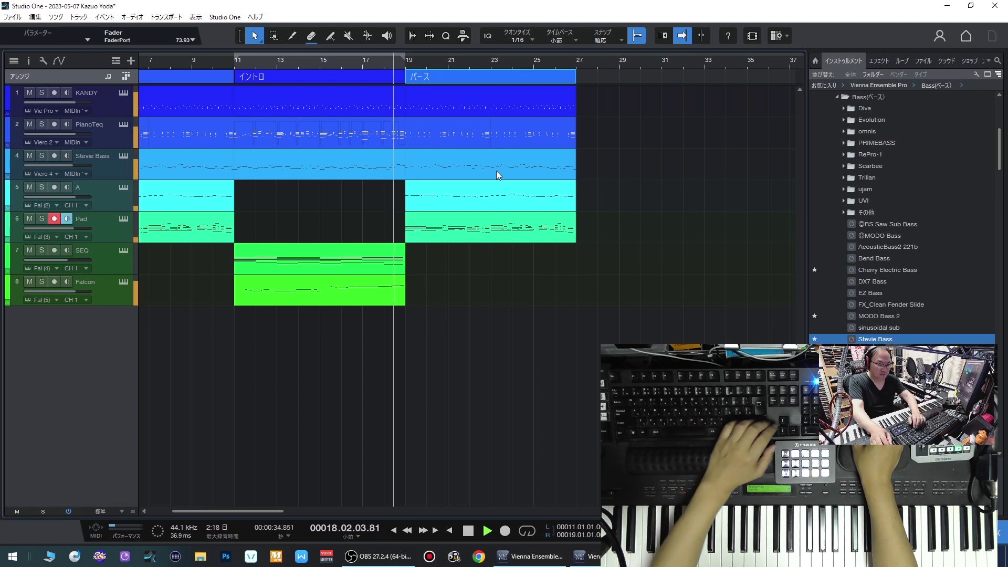
key("e")
key("w")
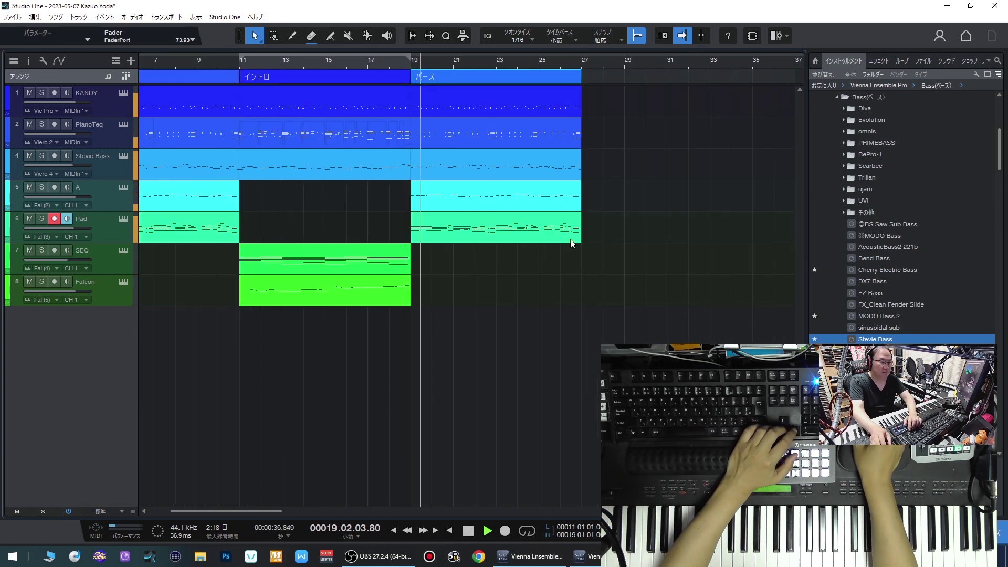
key("w")
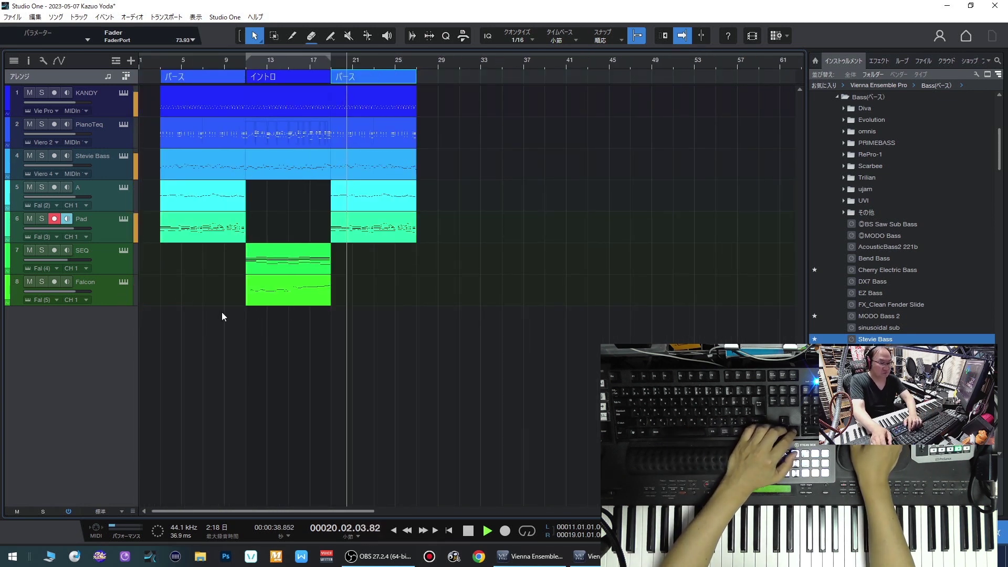
key("ctrl+s")
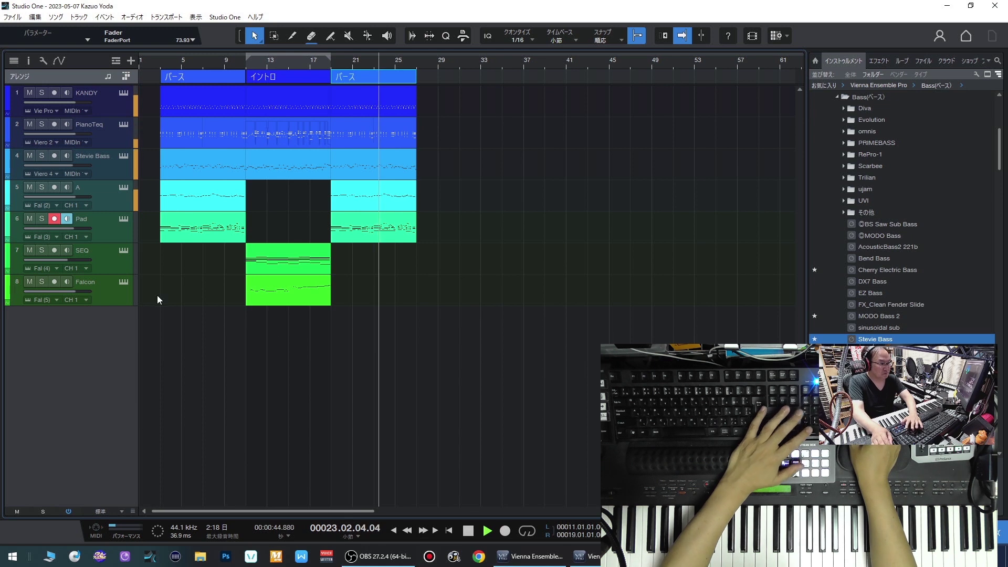
key("space")
Step: Replace the sound of Falcon track 8 with the Whistle Mania preset from the JP Legacy Lead folder
left_click(105, 291)
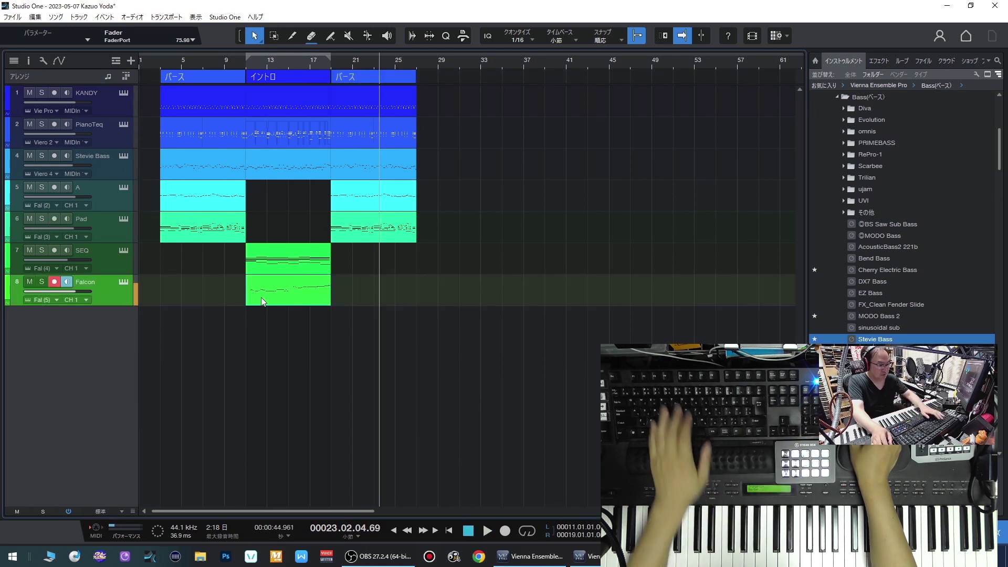
key("F3")
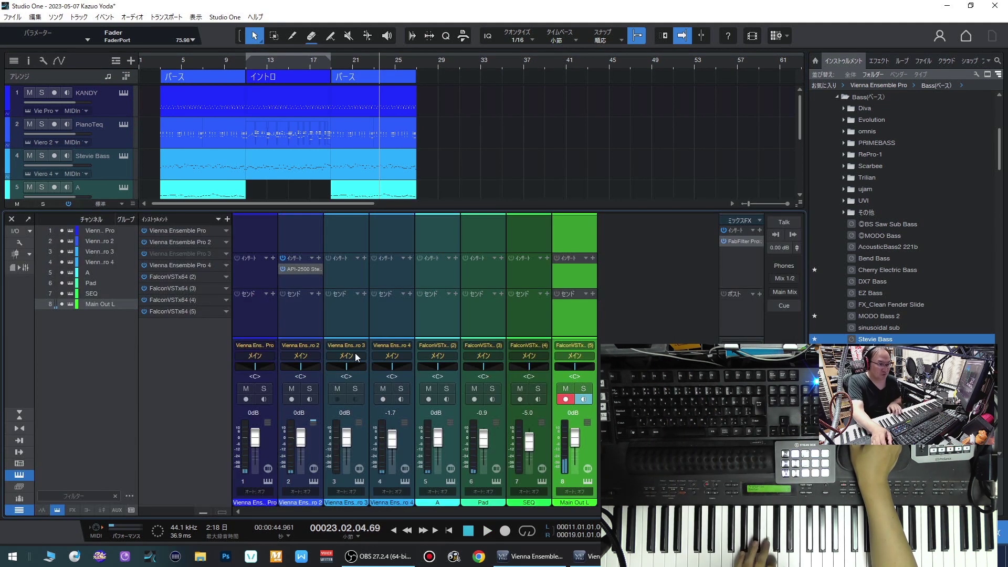
left_click(584, 482)
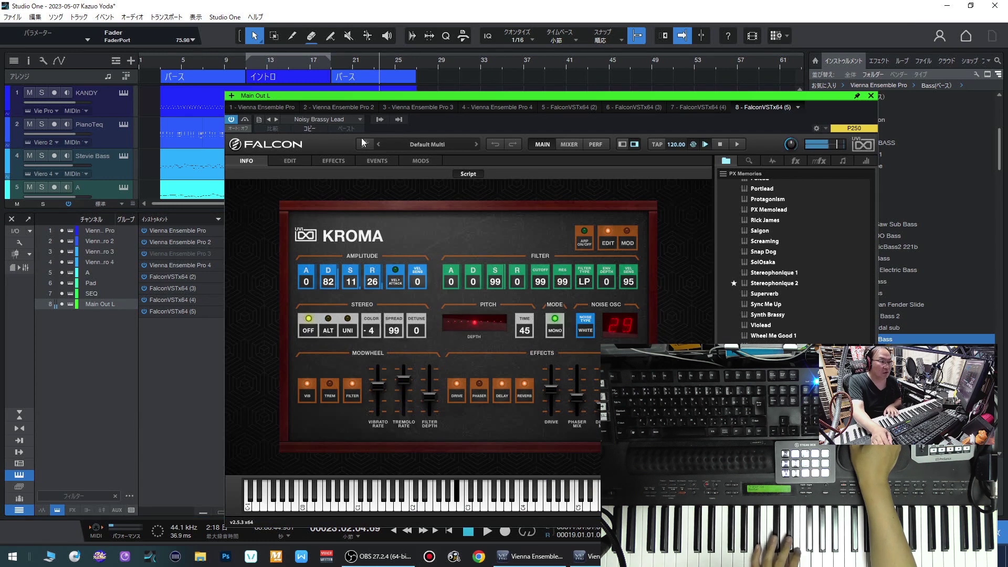
left_click(321, 119)
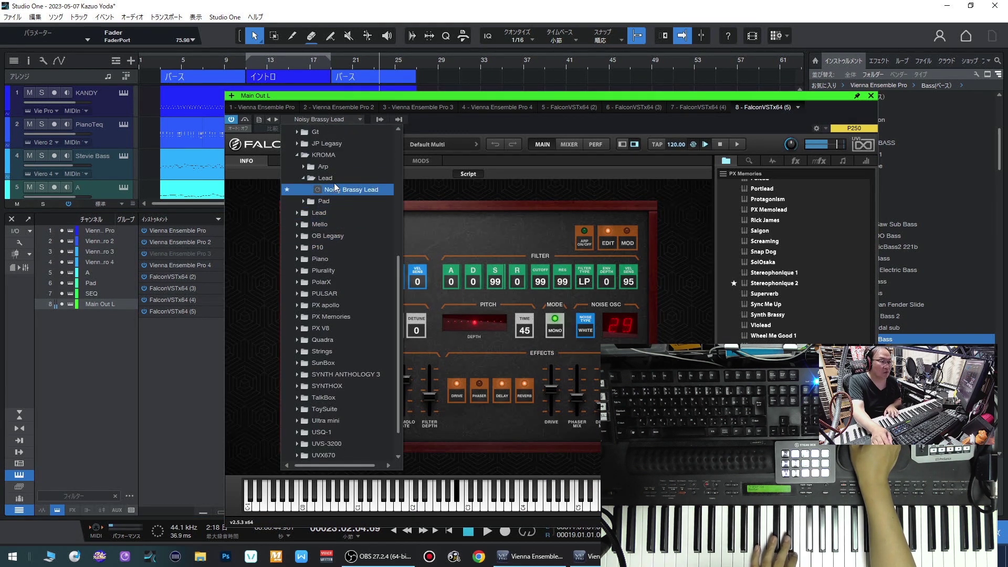
left_click(332, 146)
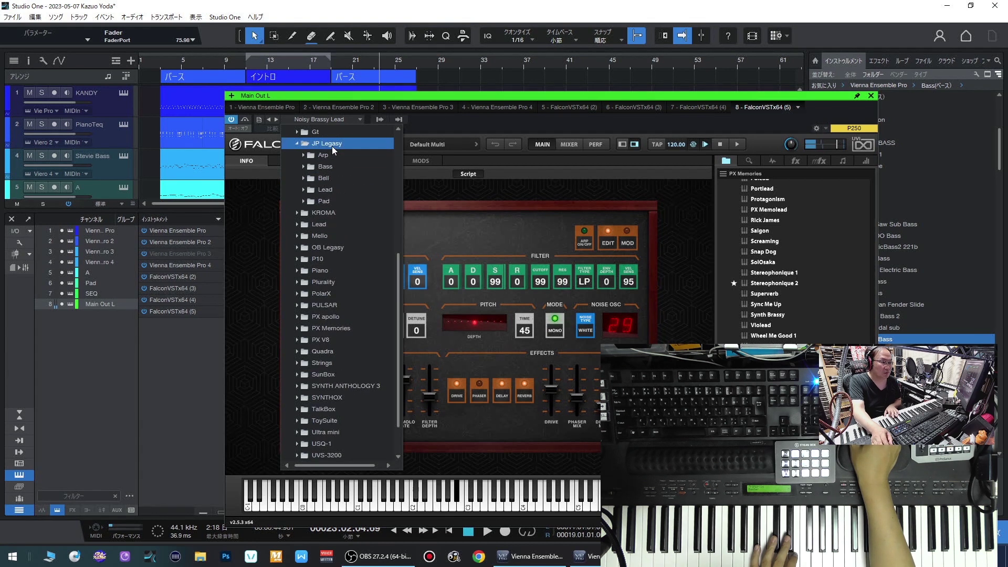
left_click(340, 189)
left_click(345, 236)
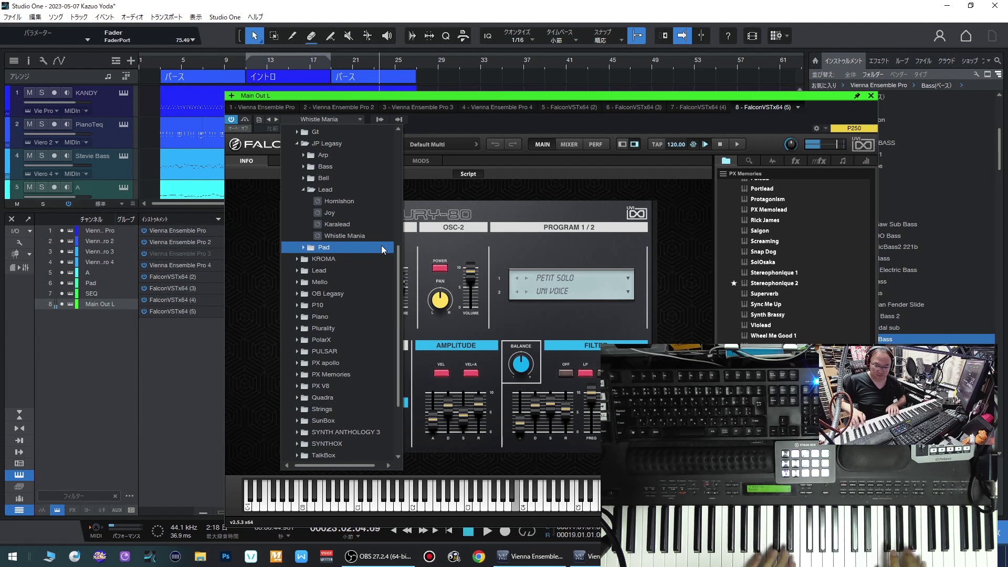
Step: Play back the イントロ section with the new lead sound, close the Falcon window and hide the mixer
left_click(629, 74)
key("space")
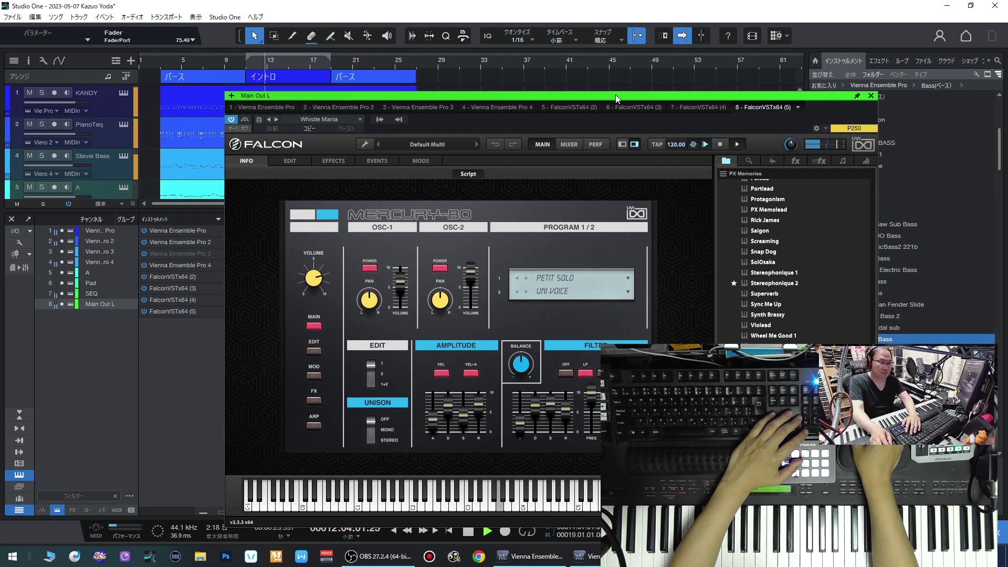
left_click(871, 96)
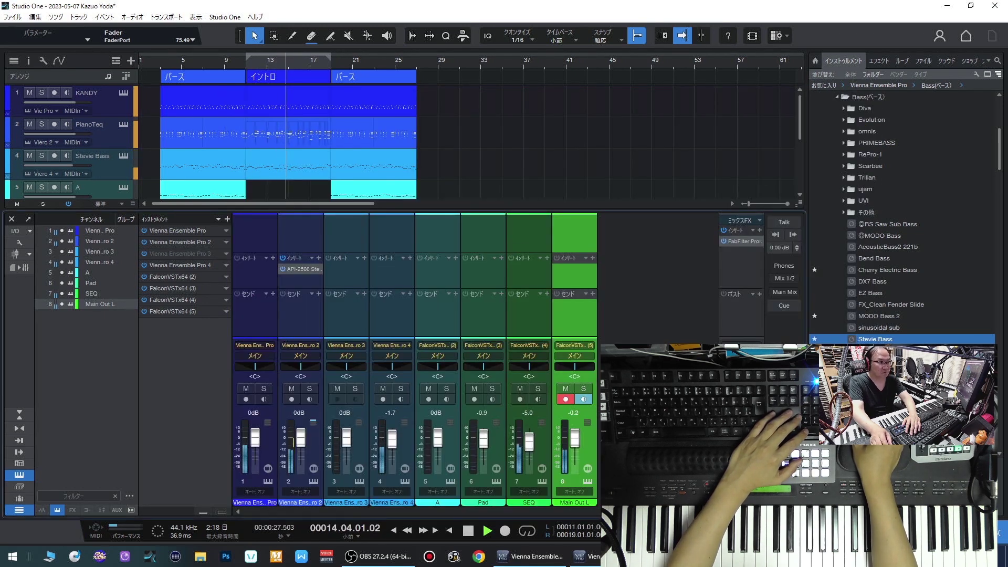
left_click(11, 220)
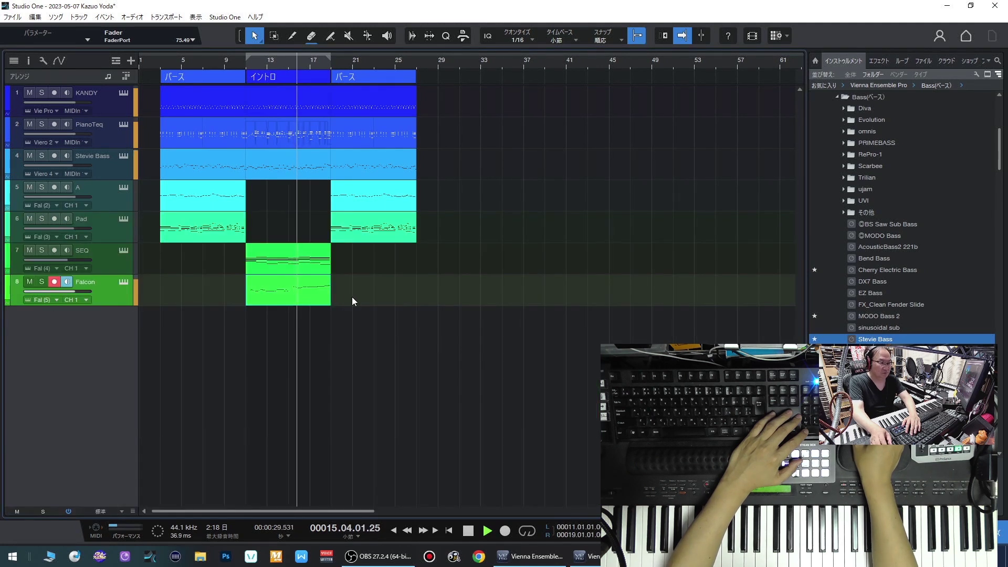
Step: Transpose the Falcon track 8 notes from bar 15 onward down an octave, close the note editor and stop playback
double_click(317, 298)
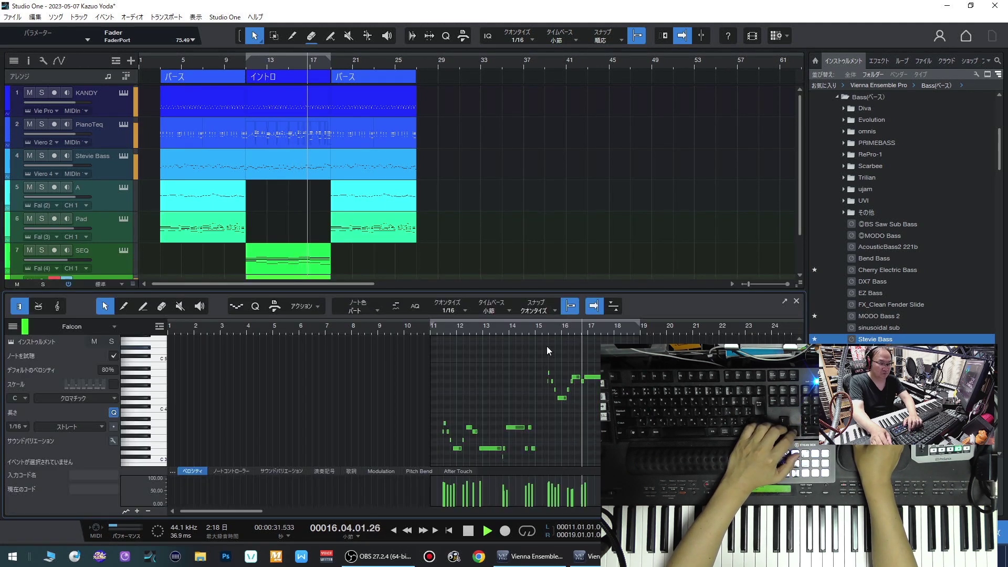
left_click_drag(542, 338, 664, 419)
key("shift+Down")
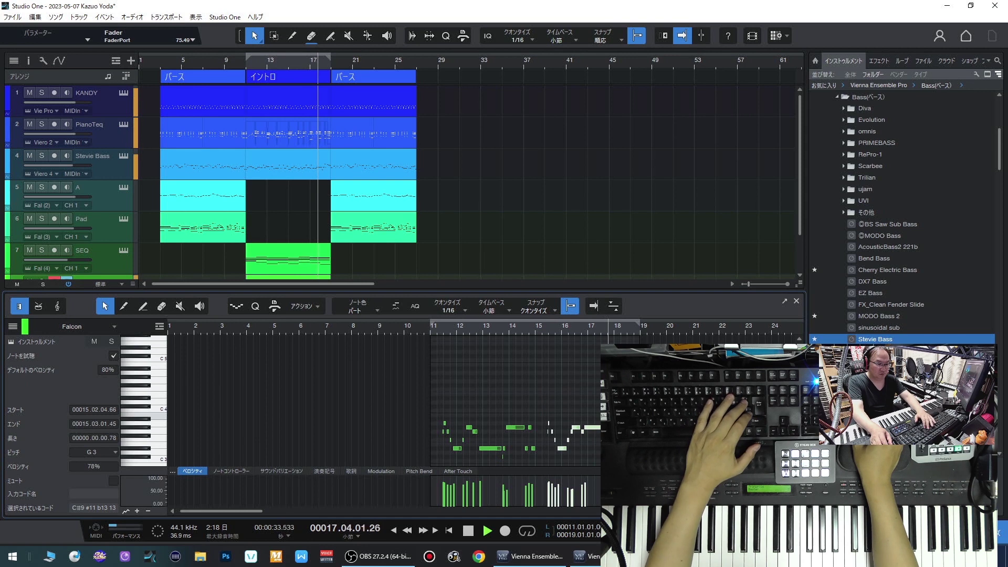
left_click(796, 302)
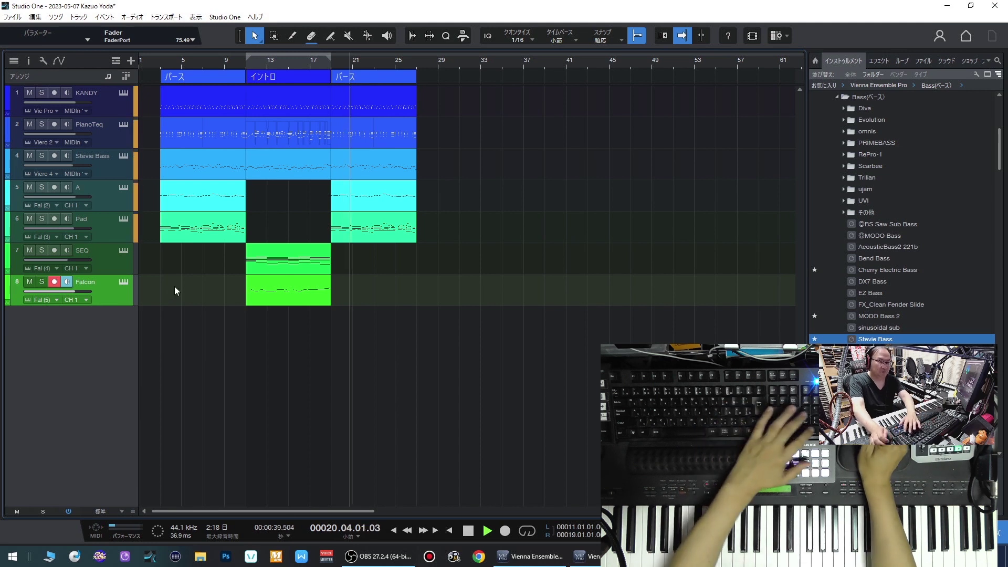
key("space")
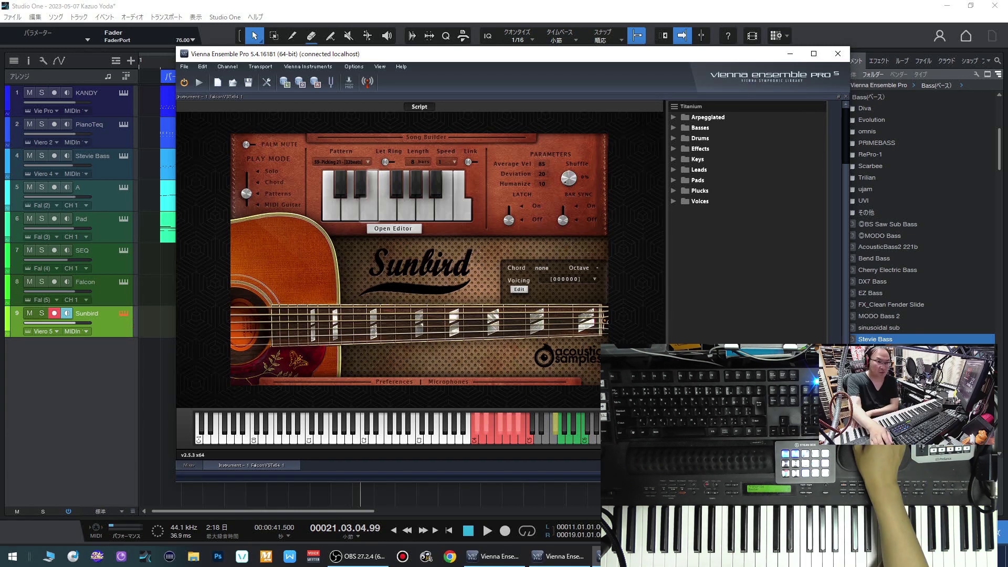
Step: Close the Sunbird guitar's plug-in windows and record a part on Sunbird track 9 from bar 11 to bar 15
key("alt+F4")
left_click(591, 364)
key("space")
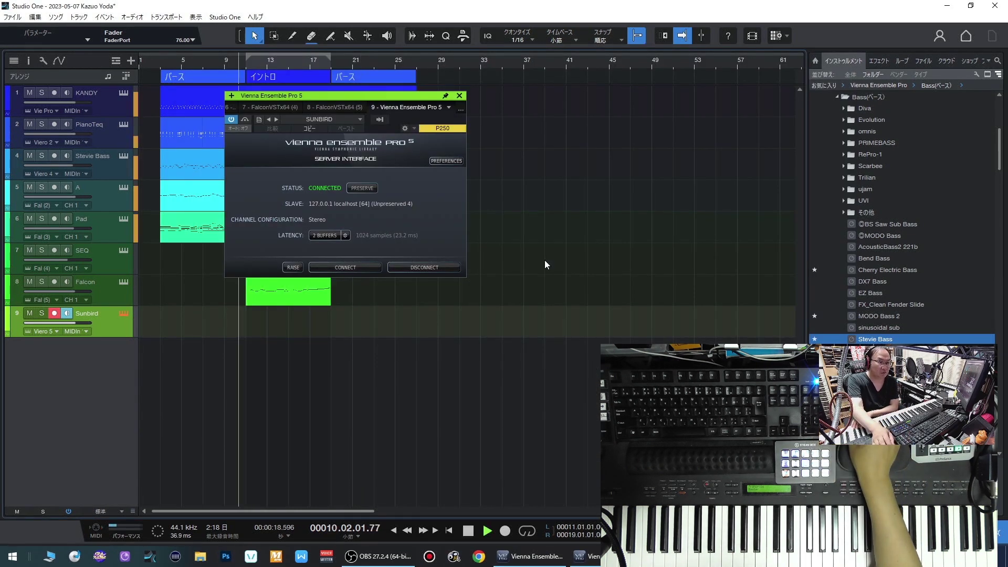
left_click(461, 96)
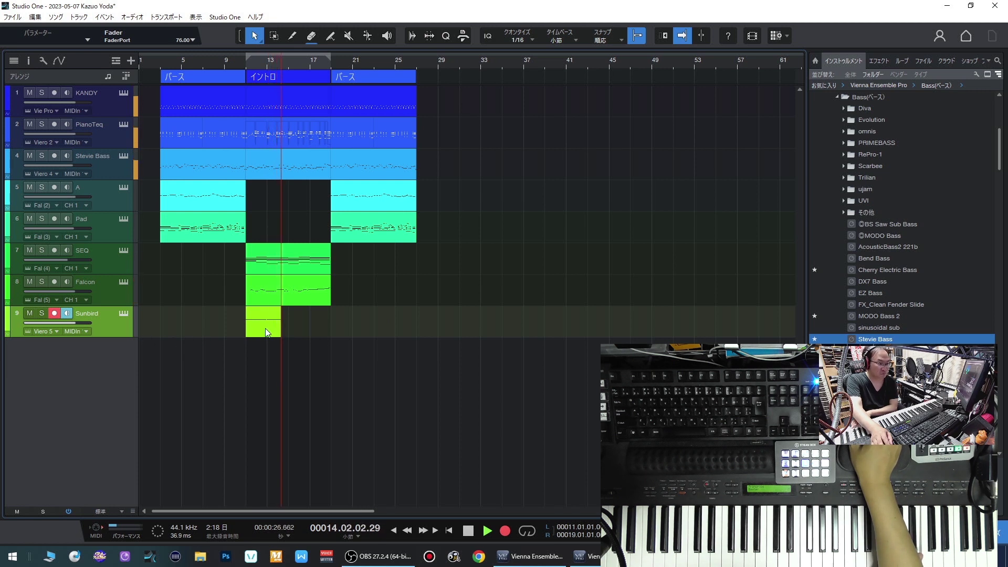
key("space")
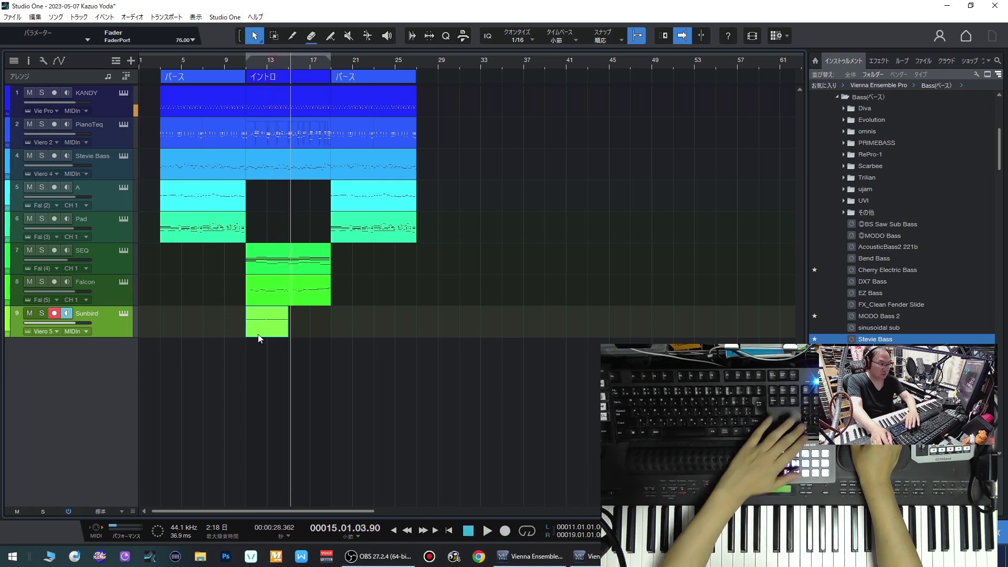
Step: Merge the Sunbird track 9 events into one part spanning bars 11 to 19 and record a new phrase up to bar 15
left_click_drag(213, 328, 483, 344)
key("g")
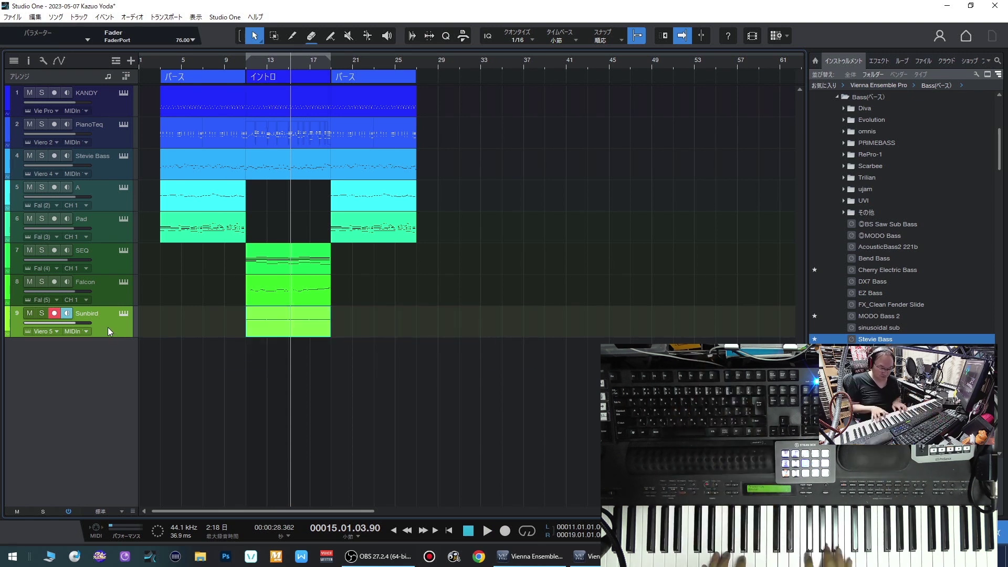
key("KP_1")
key("KP_Subtract")
key("space")
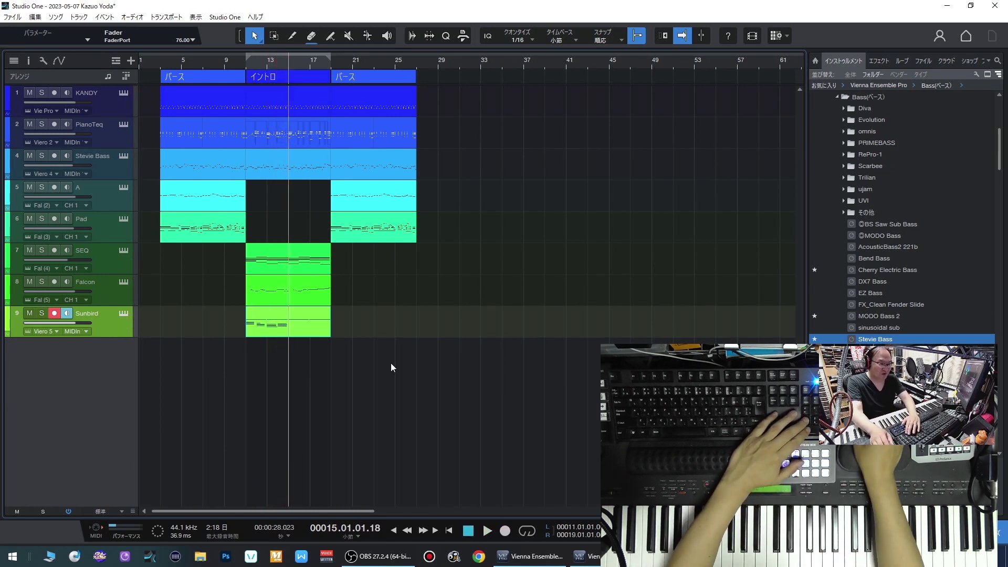
Step: Play back the recorded Sunbird part from bar 11 and delete it from track 9
key("space")
key("space")
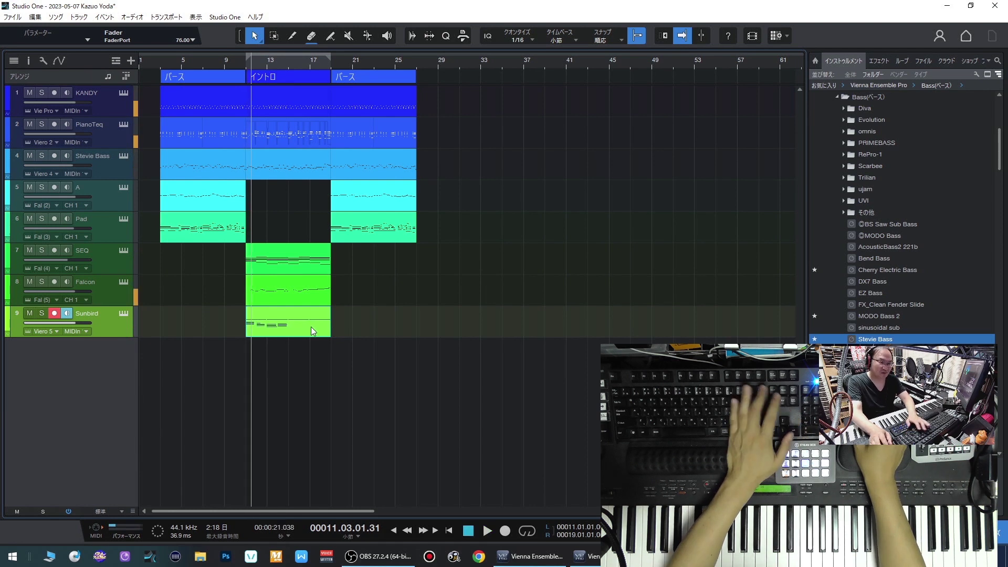
key("Delete")
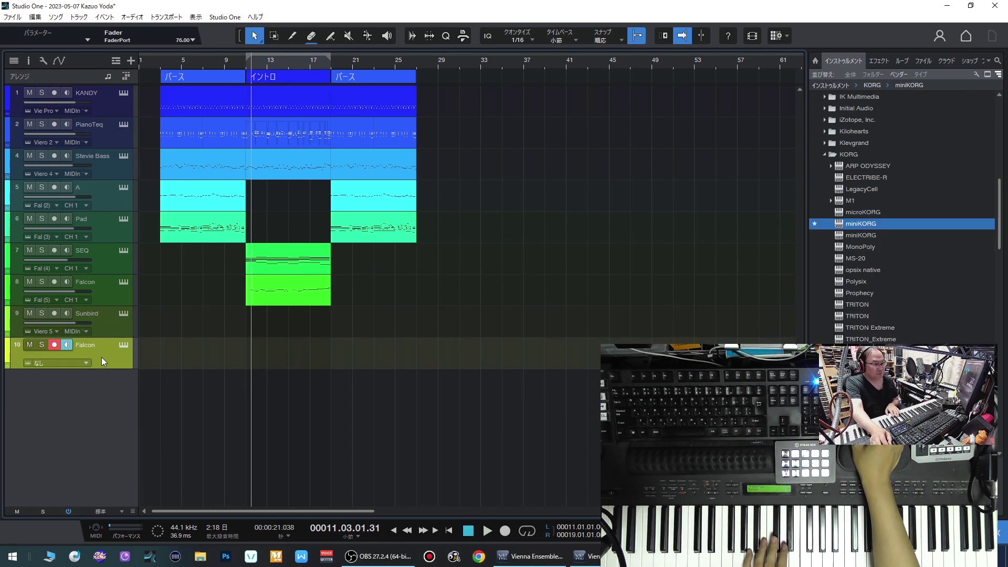
Step: Browse the program banks of the miniKORG on track 10 and try the favourite Marimba Roll program
left_click(123, 346)
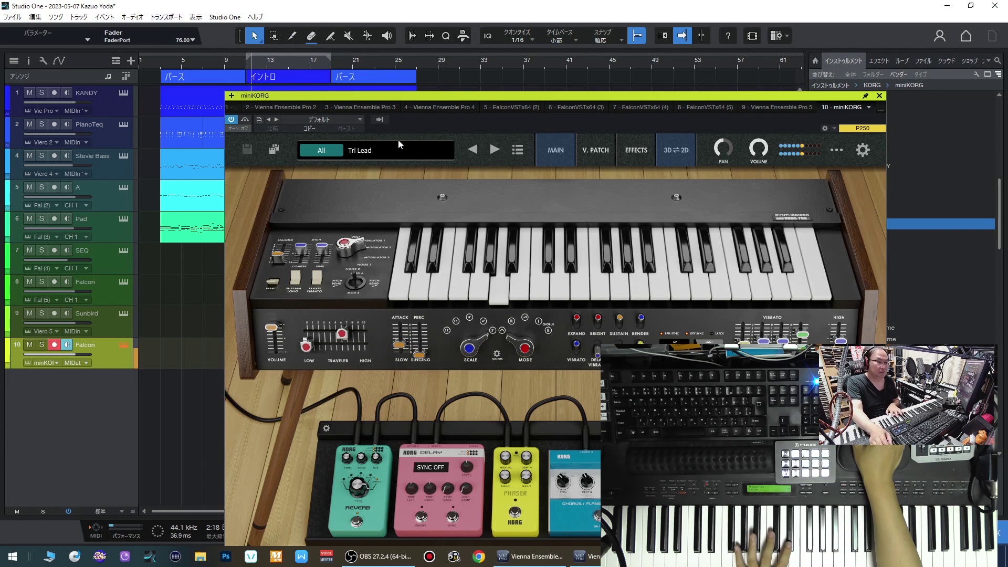
left_click(383, 151)
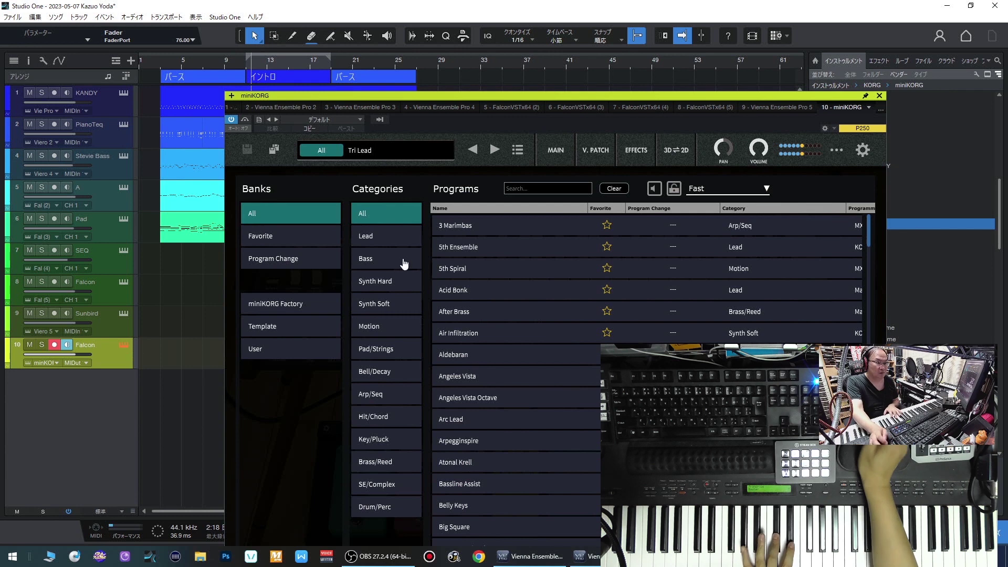
left_click(277, 349)
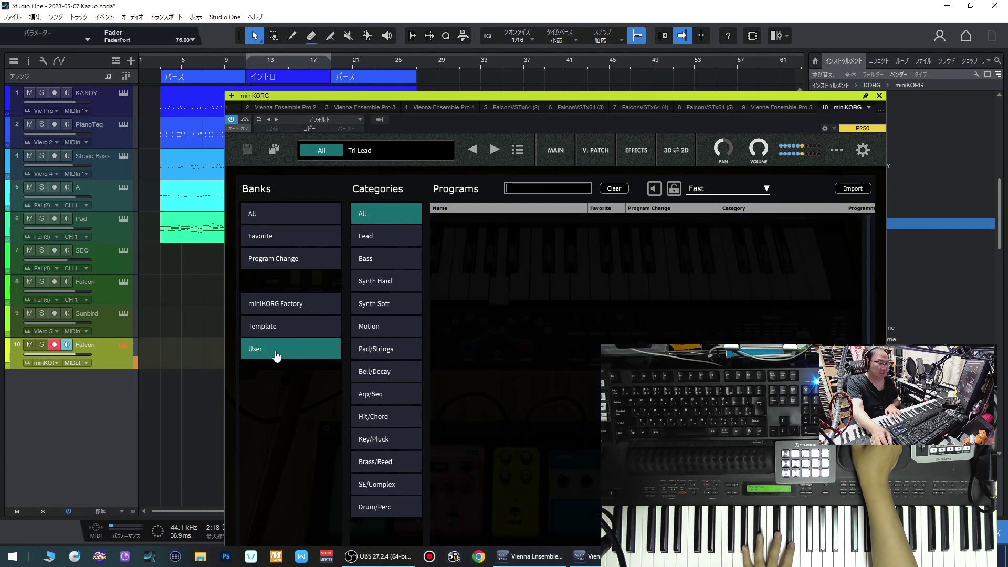
left_click(278, 263)
left_click(283, 238)
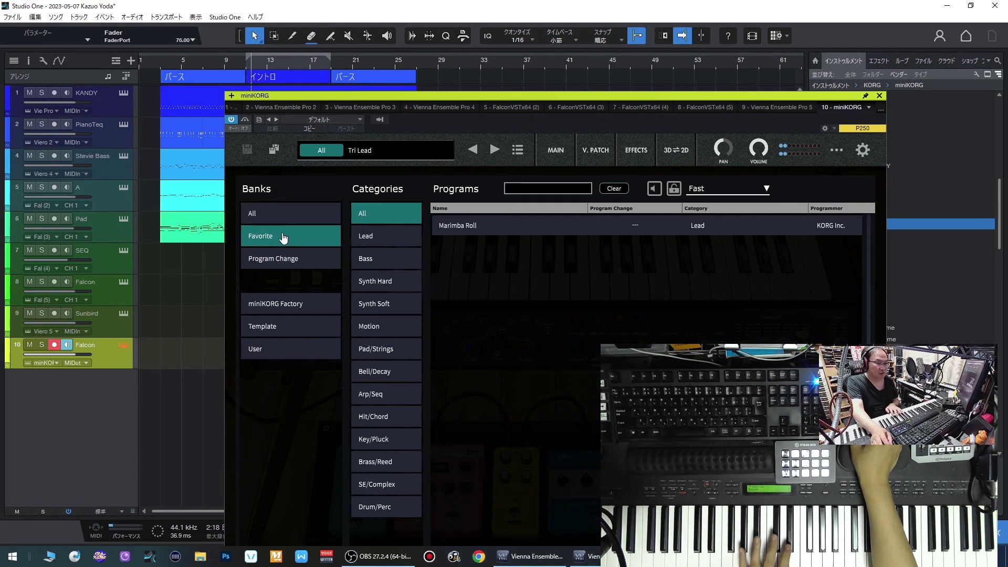
left_click(497, 225)
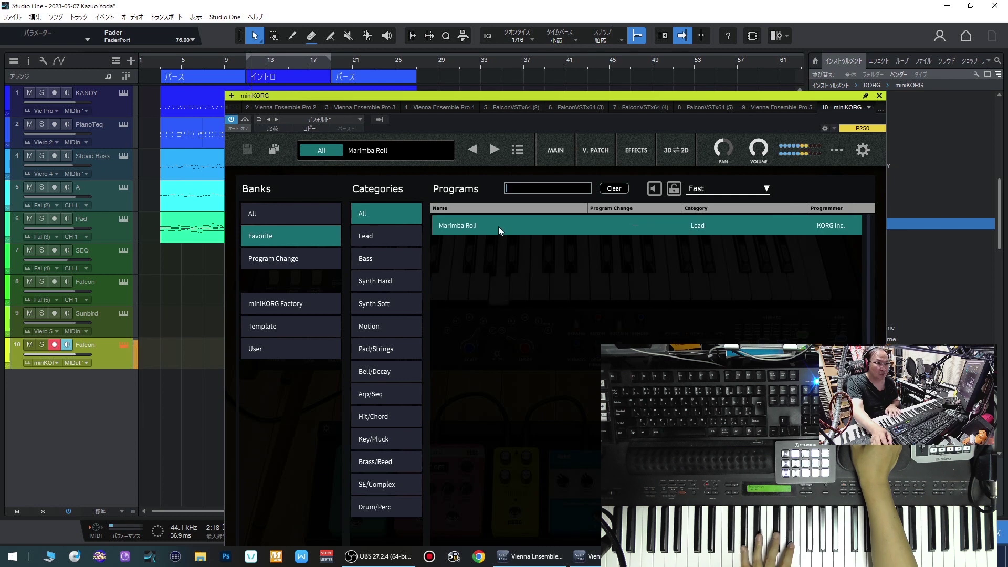
Step: Audition the miniKORG Pad/Strings programs in the All bank, from Angeles Vista through ShimmerPad
left_click(397, 307)
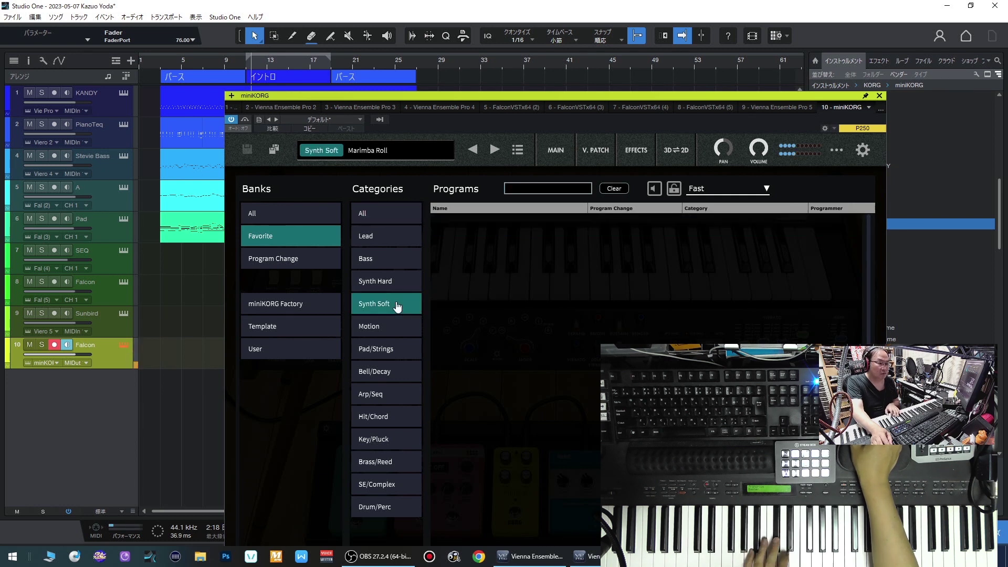
left_click(389, 347)
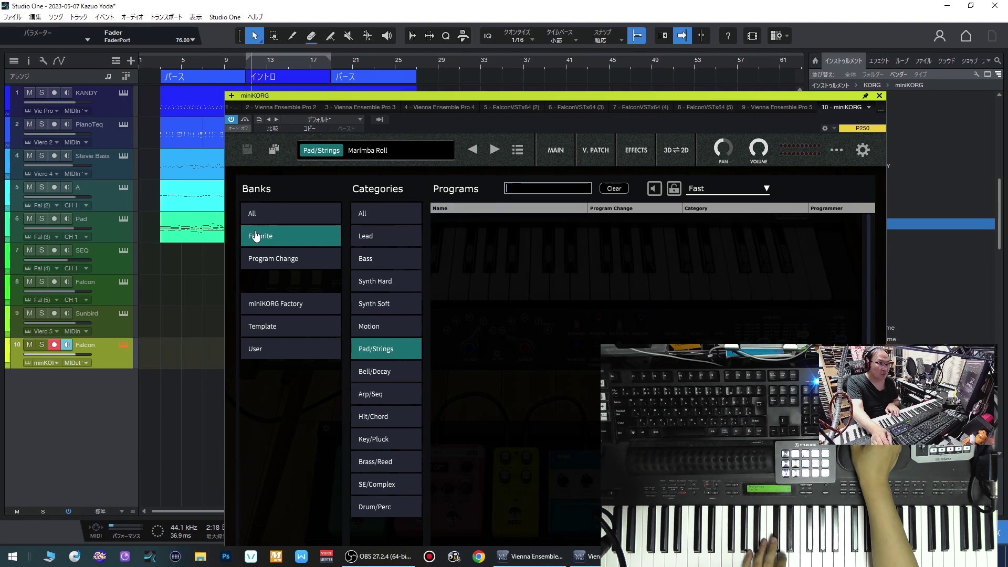
left_click(263, 215)
left_click(480, 227)
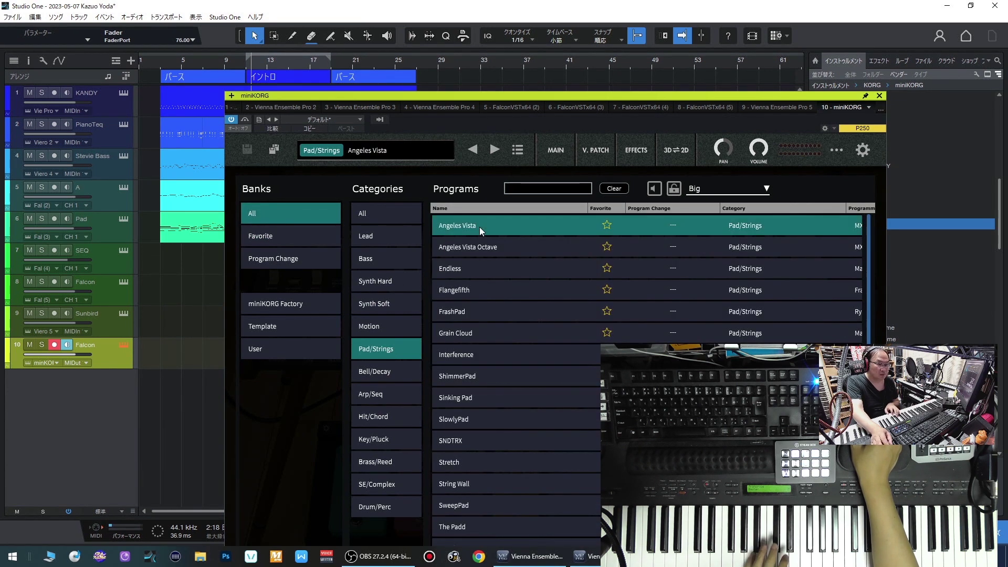
left_click(472, 247)
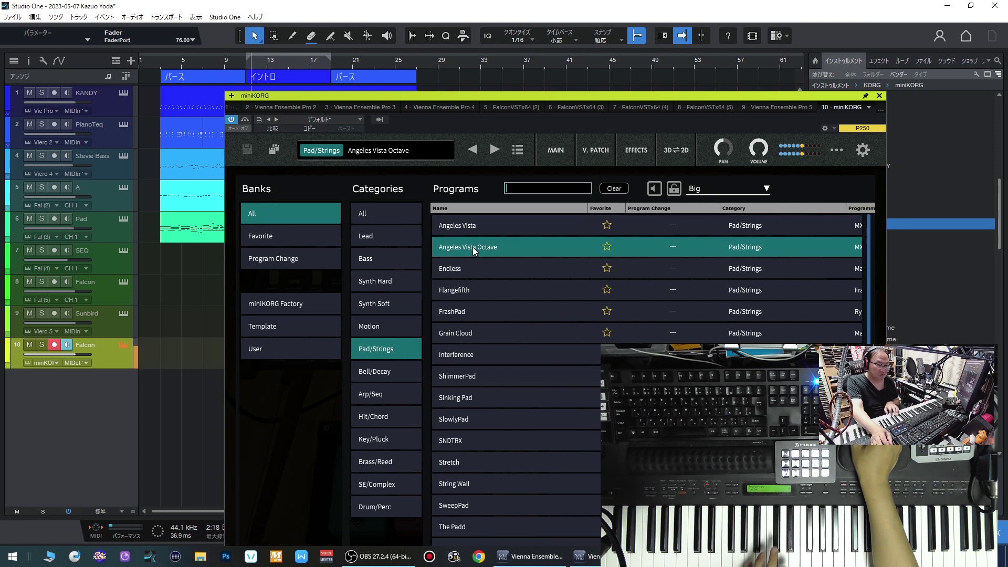
left_click(471, 268)
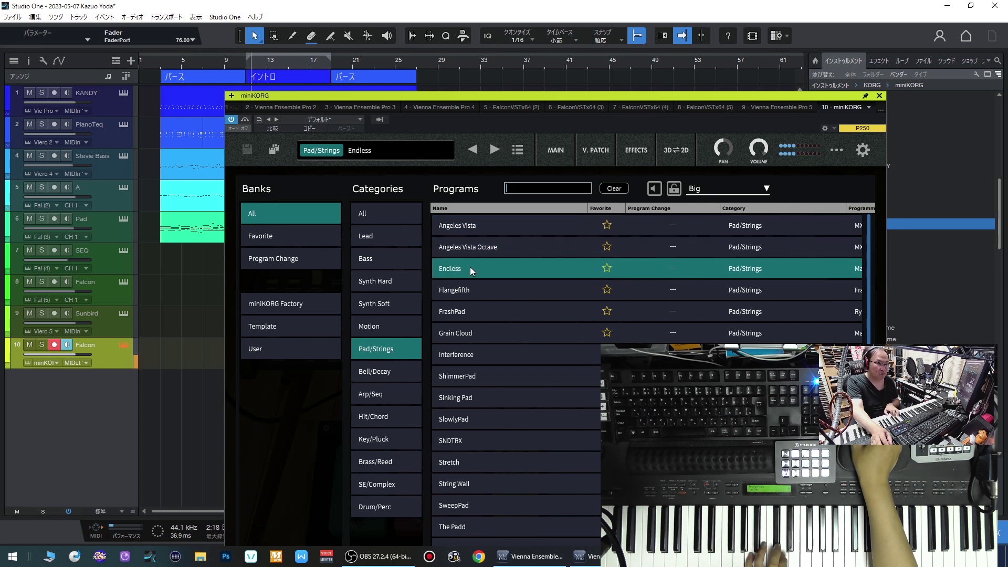
left_click(462, 295)
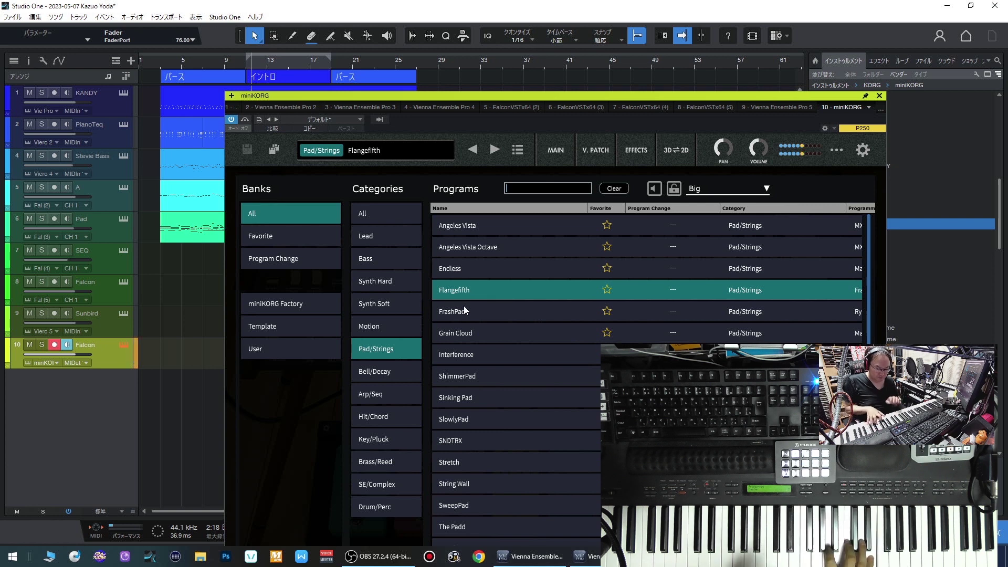
left_click(464, 312)
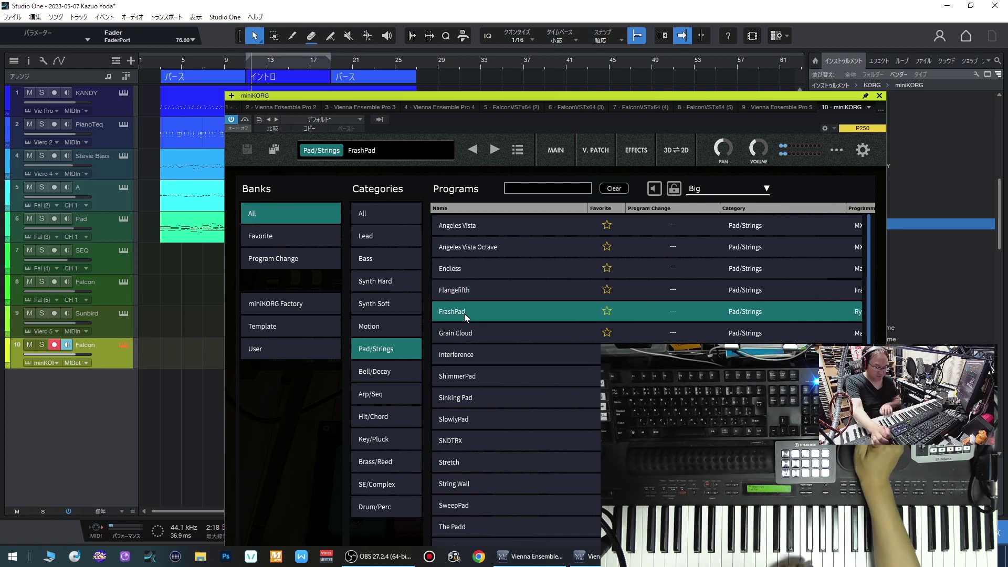
left_click(461, 333)
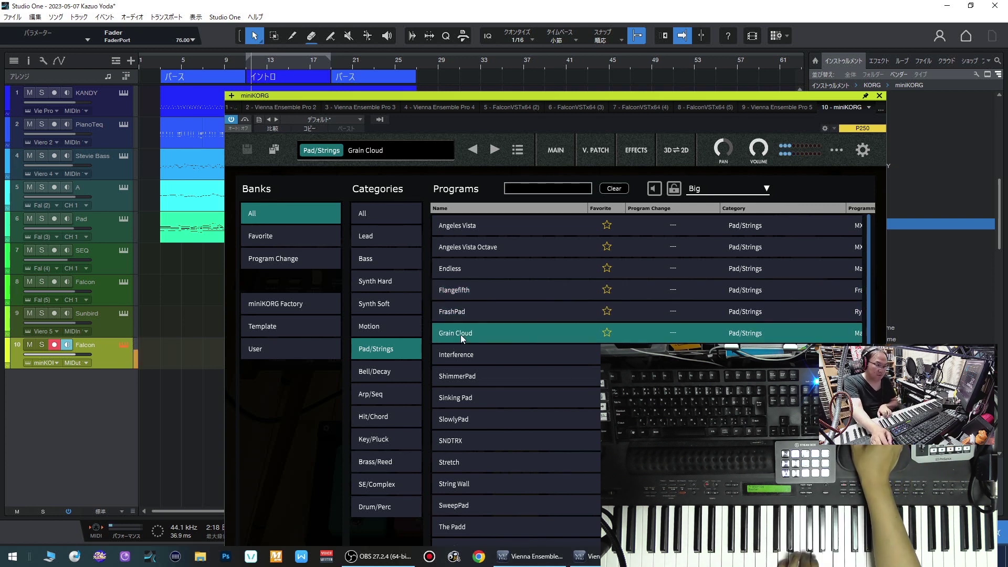
left_click(452, 357)
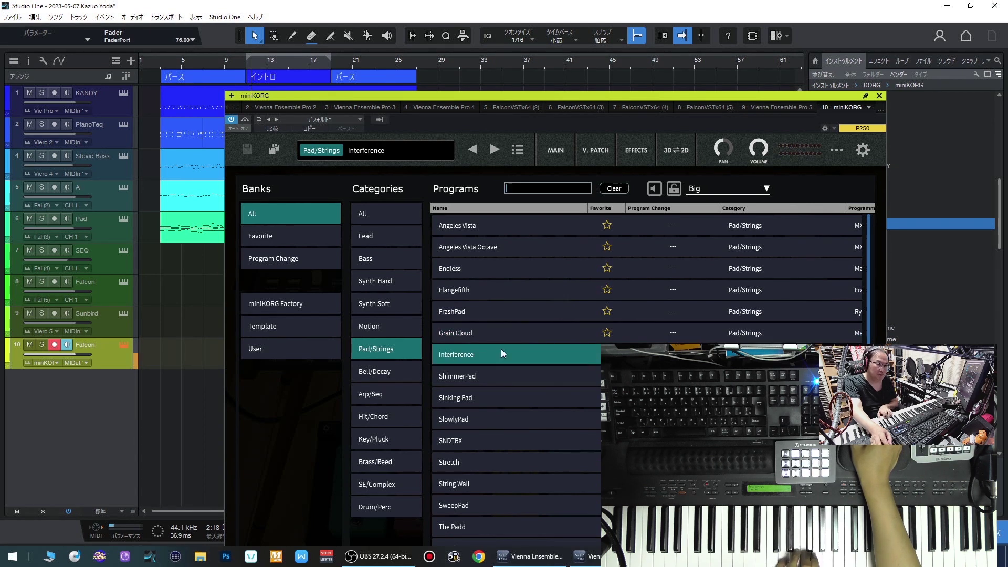
left_click(480, 376)
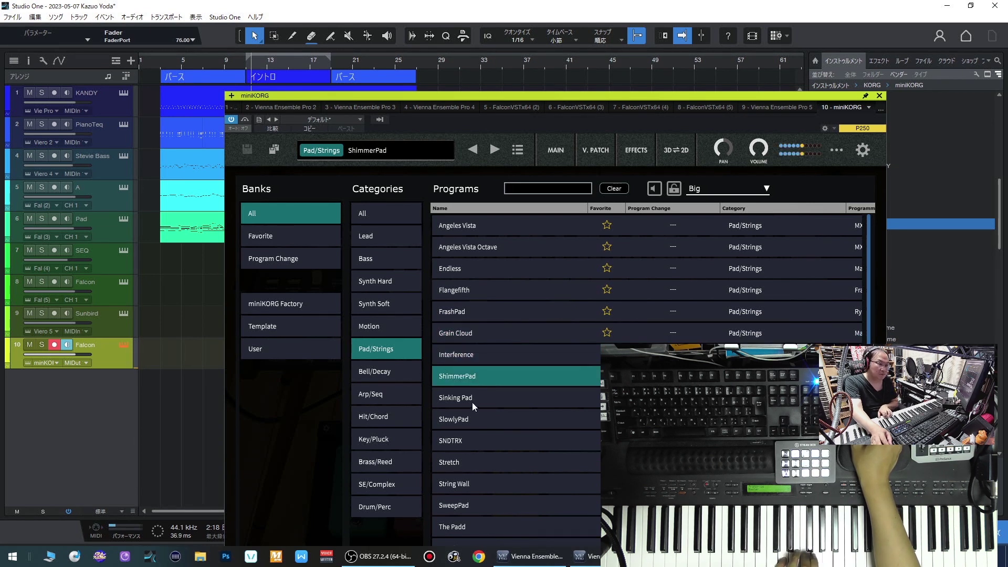
Step: Try the Synth Soft programs, load Air Infiltration, close the miniKORG window and test it against the イントロ playback
left_click(384, 303)
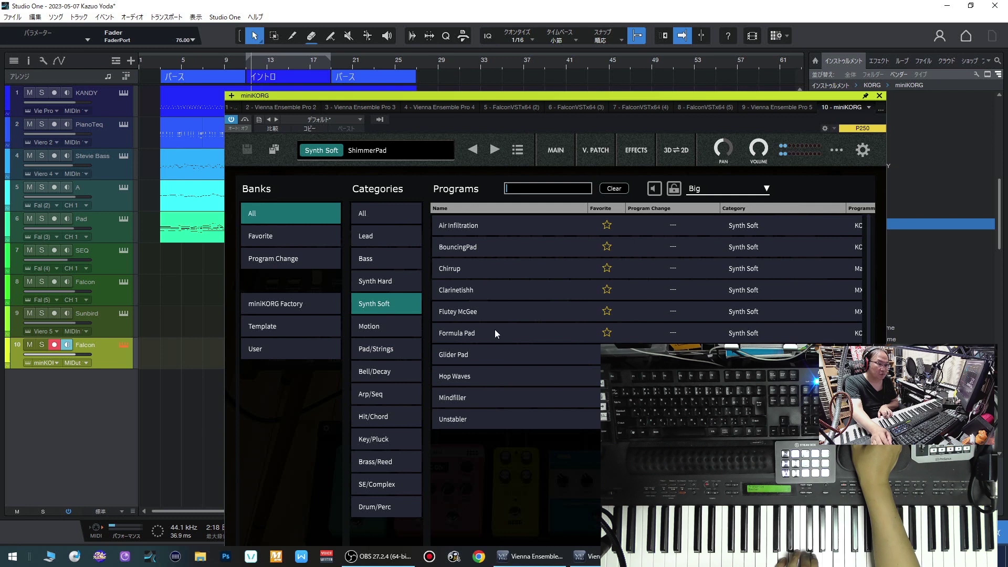
left_click(487, 328)
left_click(471, 291)
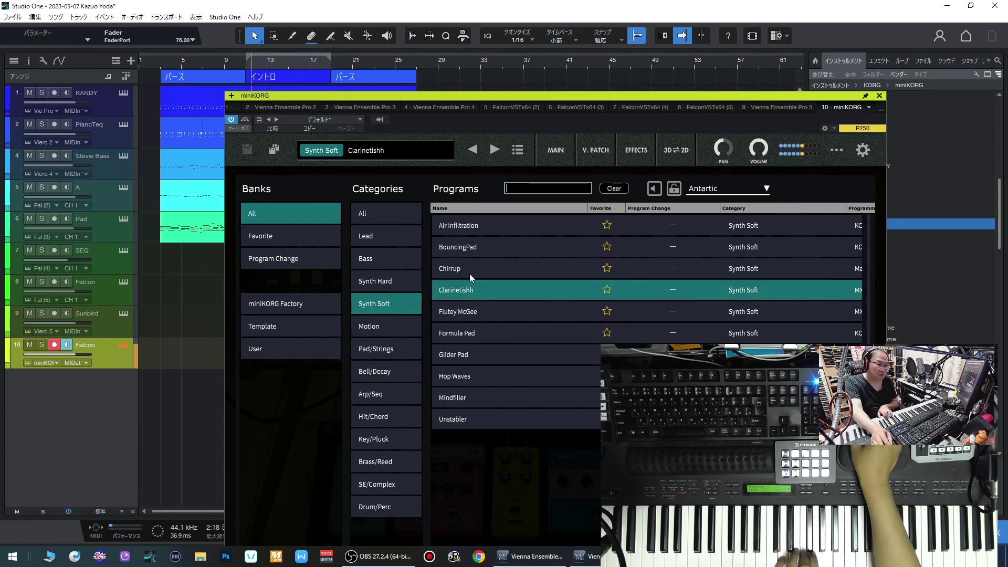
left_click(463, 250)
left_click(471, 231)
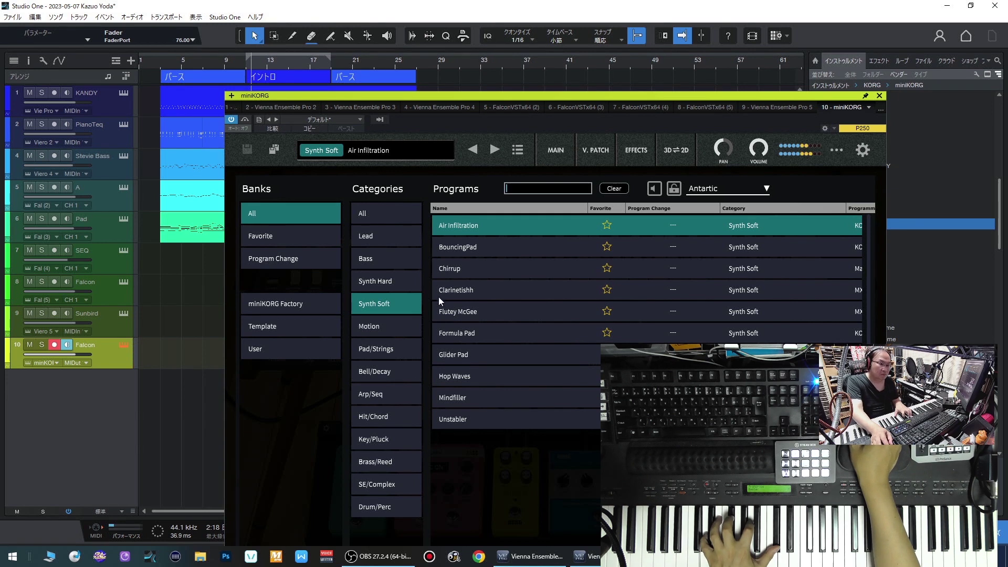
left_click(878, 97)
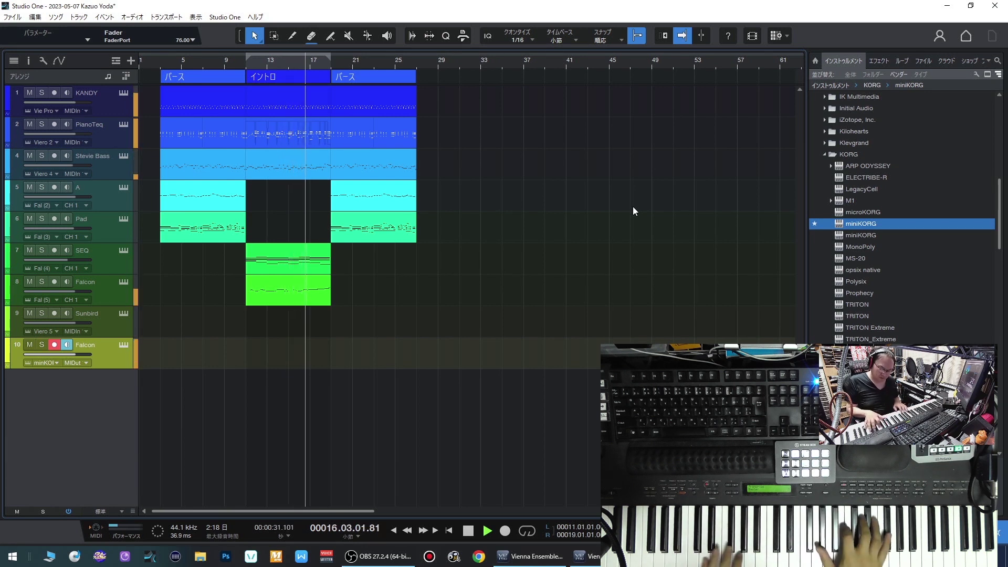
key("space")
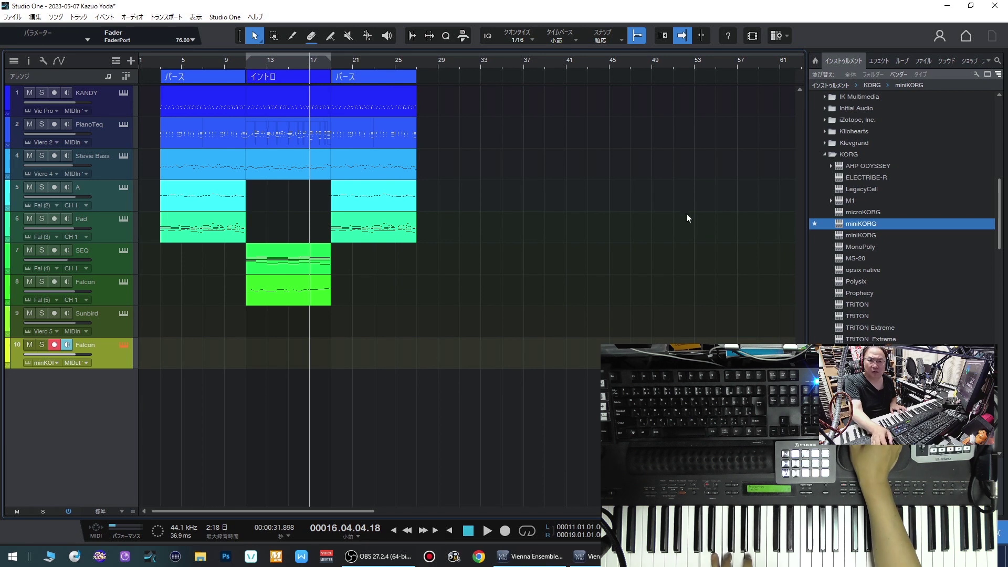
Step: Reopen the miniKORG on track 10 and load the Oct Motion Pad program from the Motion category
key("shift+F11")
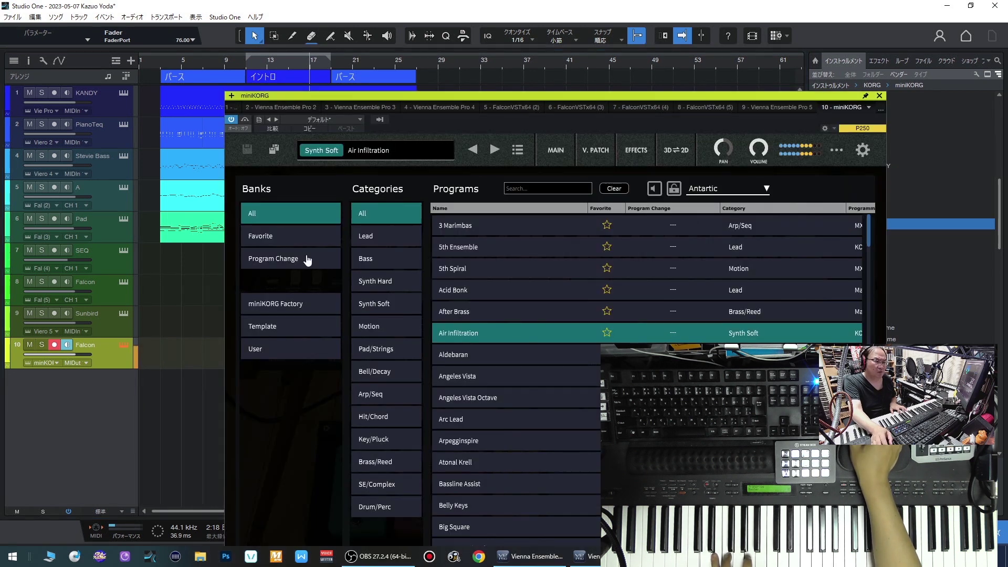
left_click(474, 312)
left_click(387, 329)
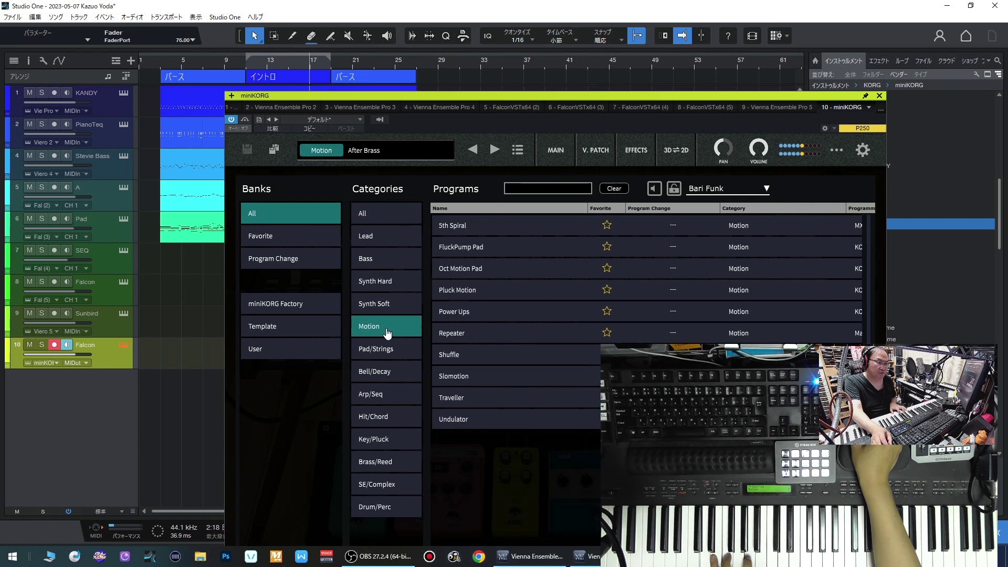
left_click(477, 329)
left_click(491, 292)
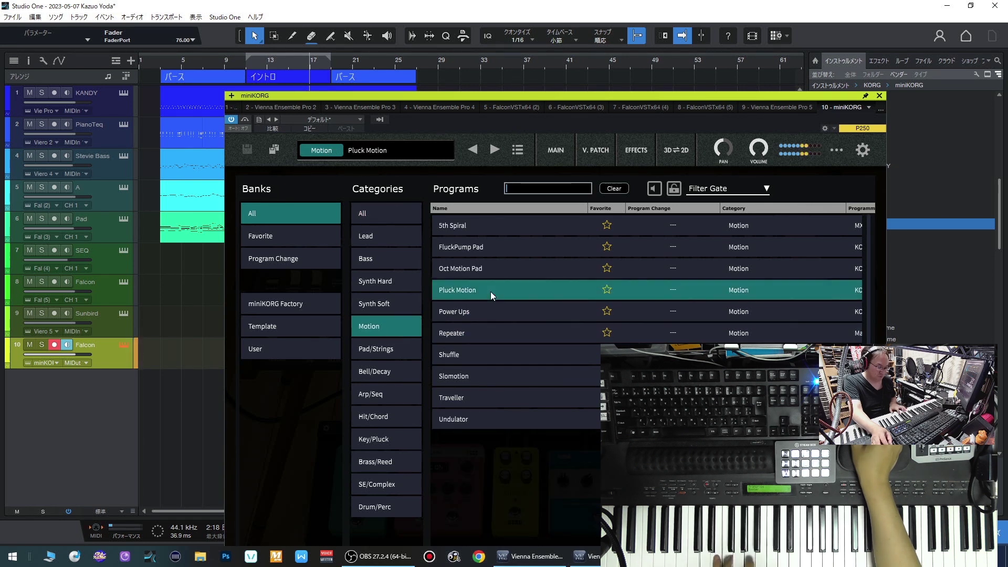
left_click(489, 268)
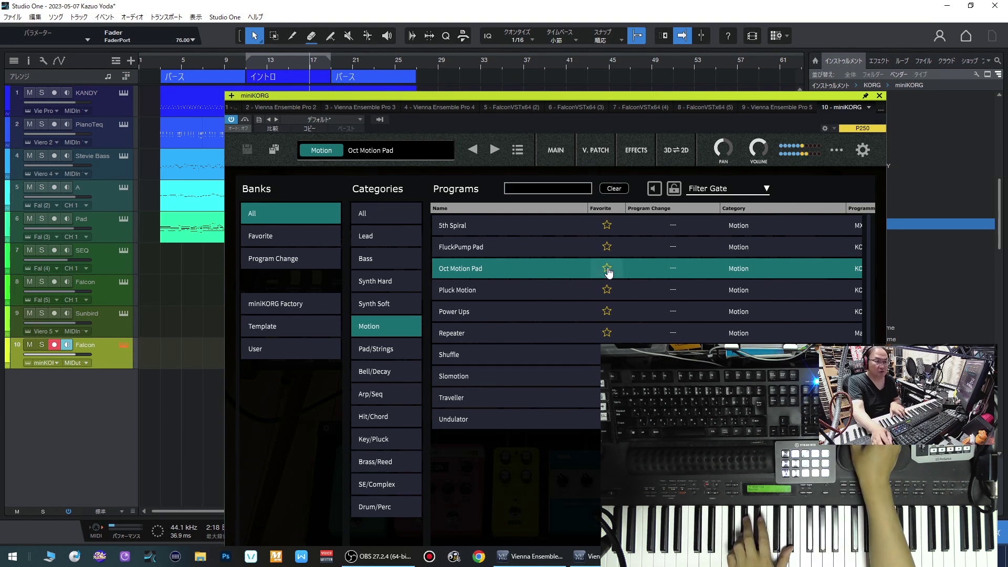
Step: Close the miniKORG window, record a pad part on track 10 from bar 11 to about bar 20, and play it back
left_click(880, 95)
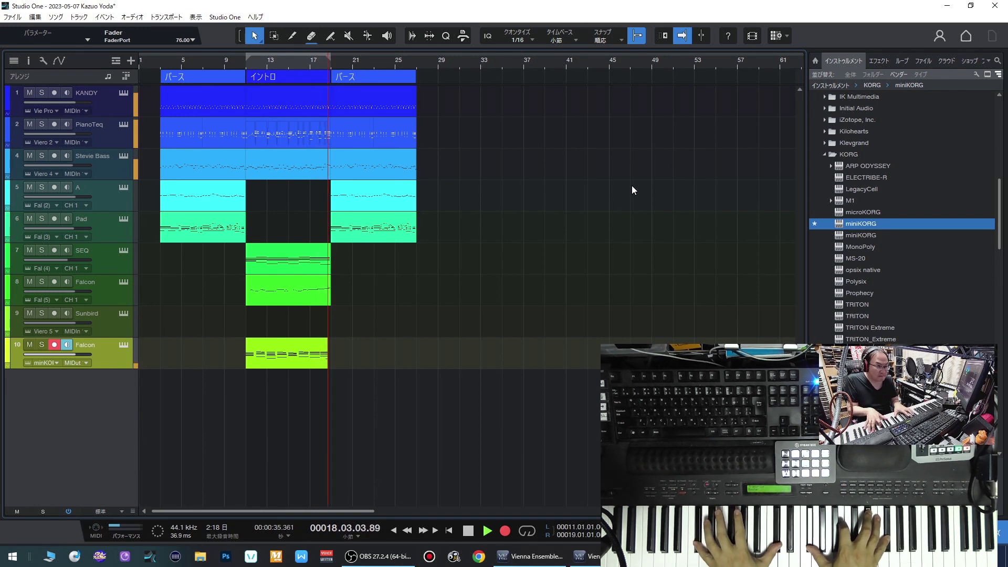
key("KP_Multiply")
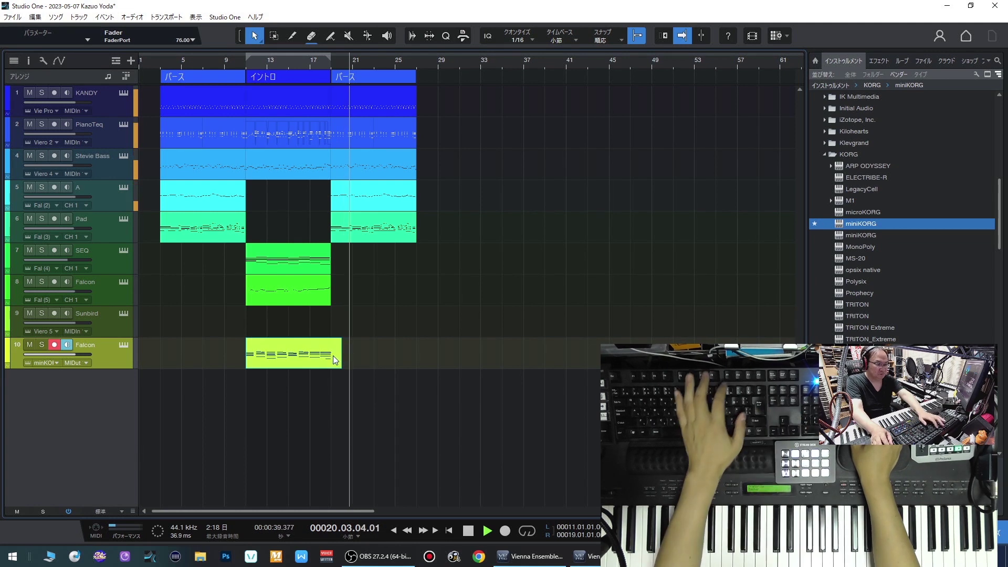
key("KP_1")
key("e")
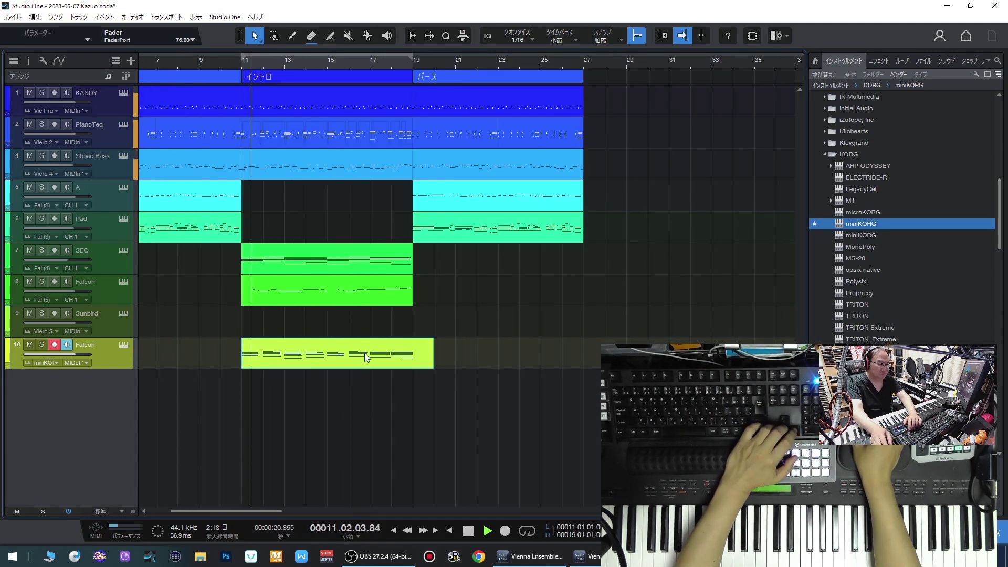
key("w")
Step: Check the channel levels in the mixer and close it, select the KANDY track and save the song
key("F3")
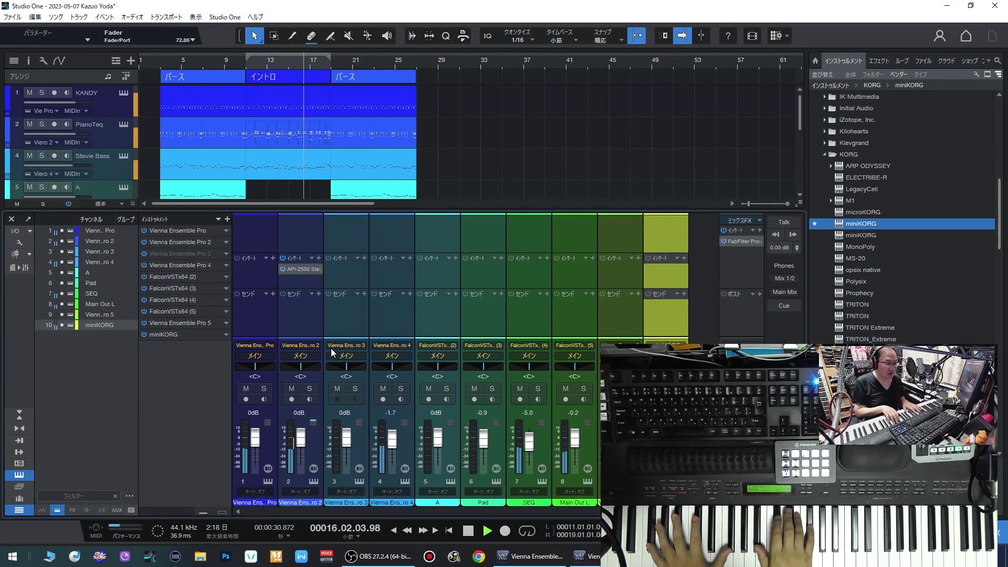
left_click(11, 220)
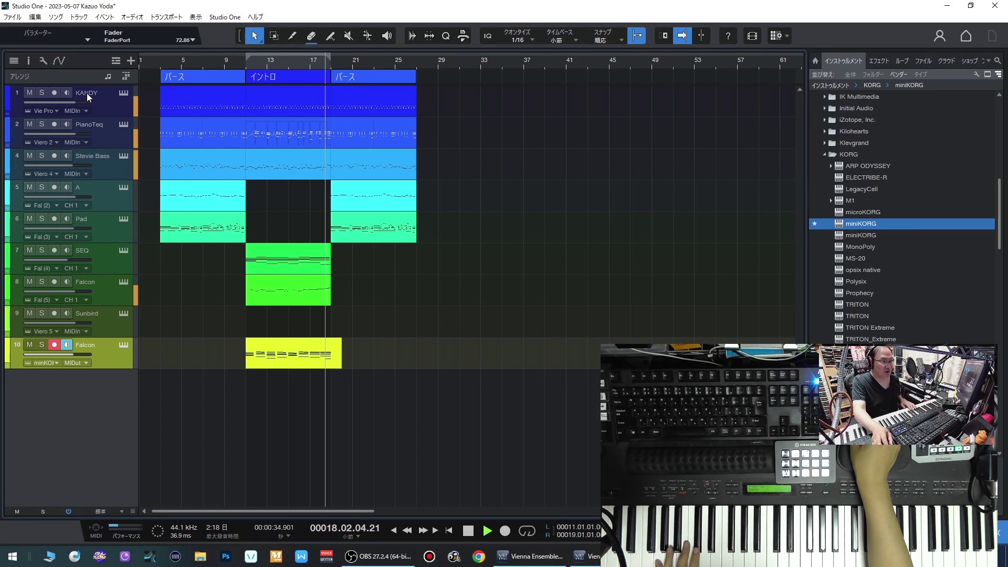
left_click(107, 105)
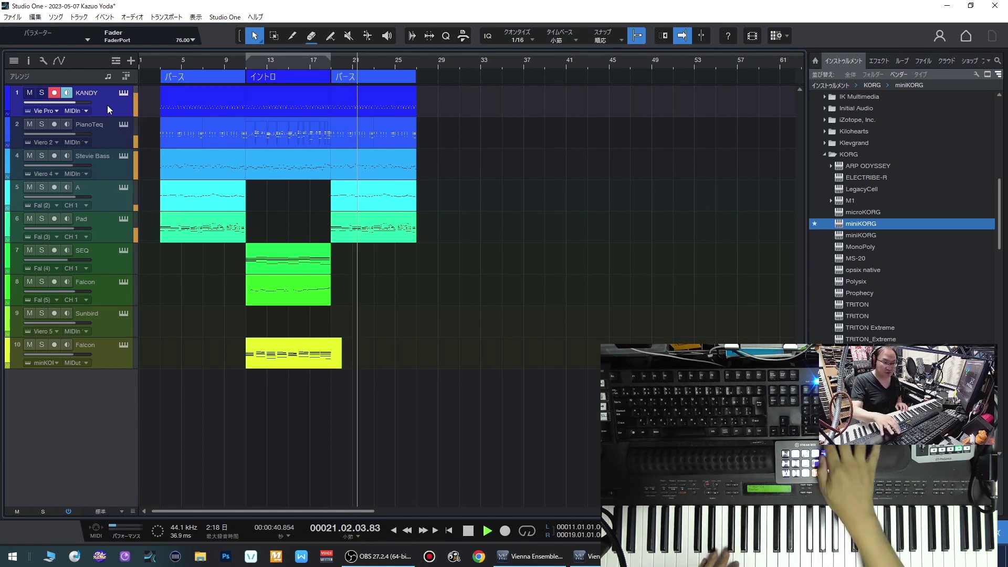
key("ctrl+s")
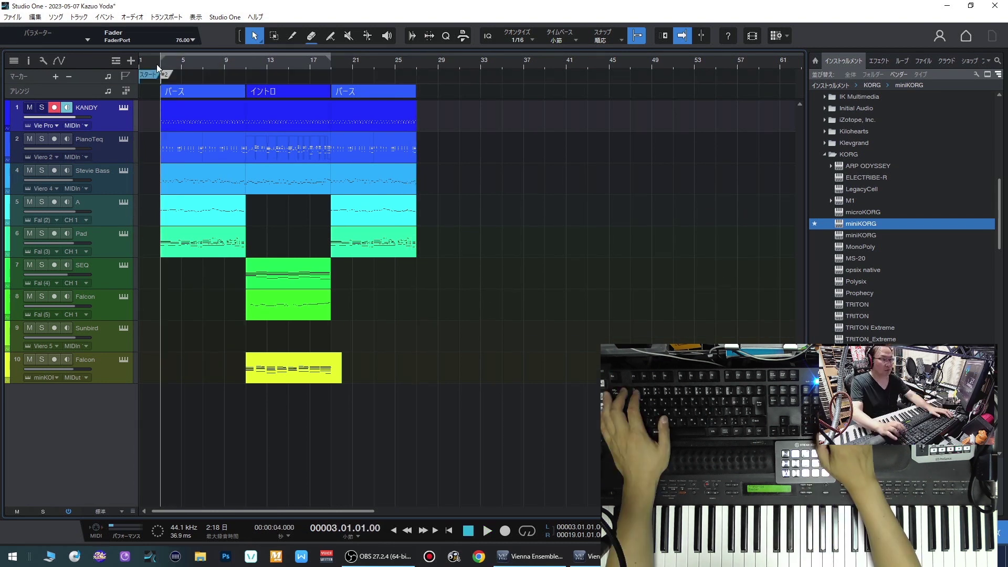
Step: Play back the arrangement from bar 3, select the KANDY track and add a DM307 track directly below it
key("space")
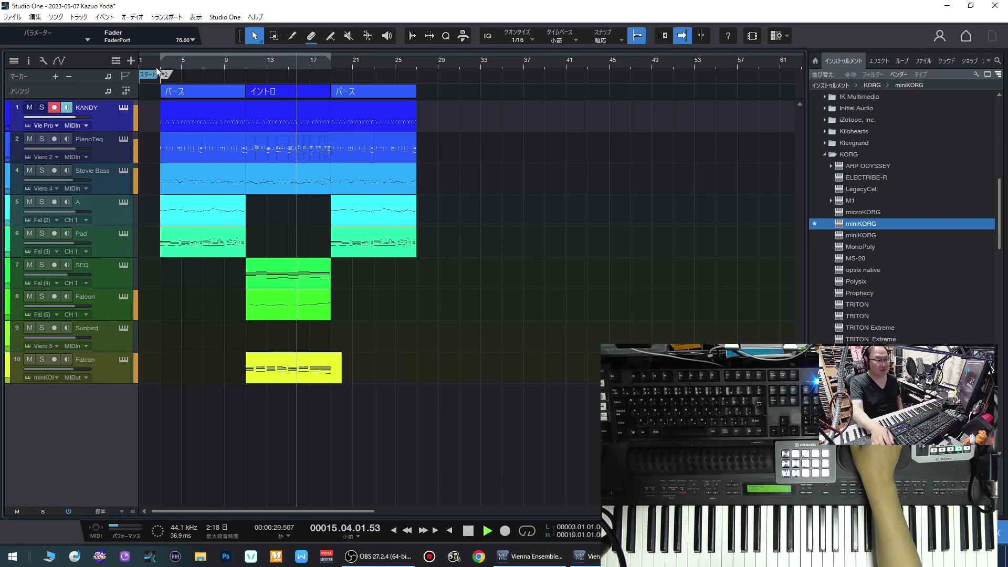
left_click(99, 146)
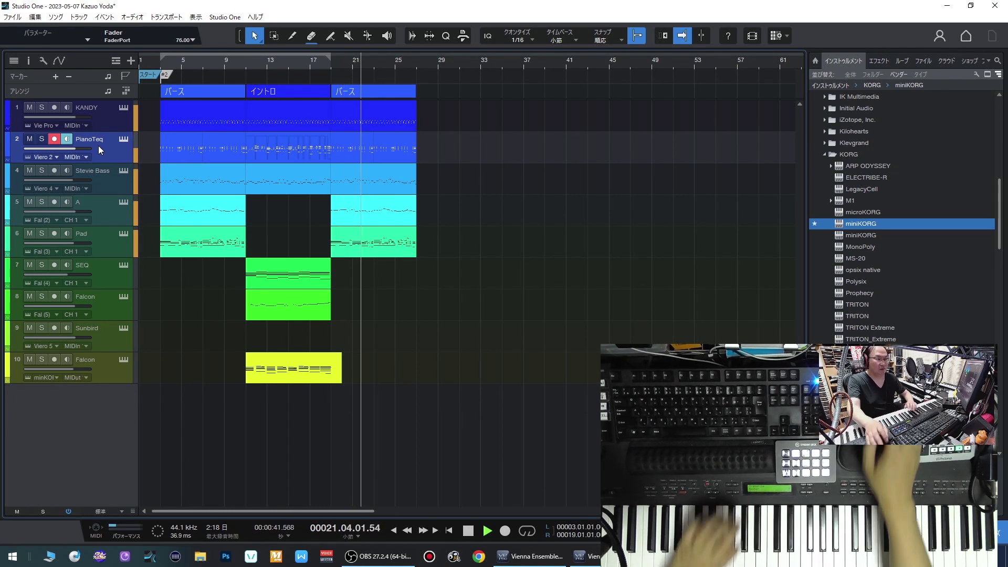
left_click(103, 128)
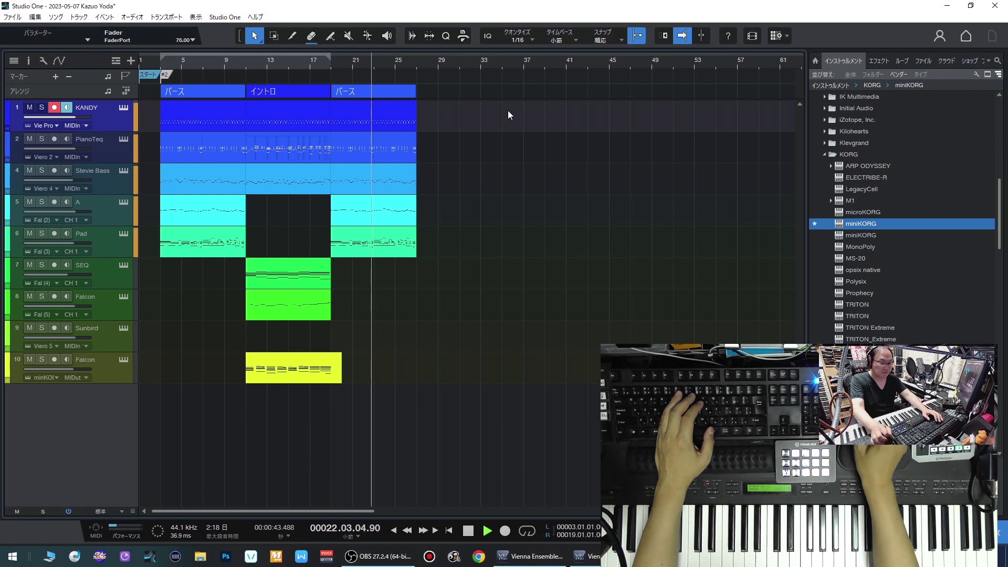
key("space")
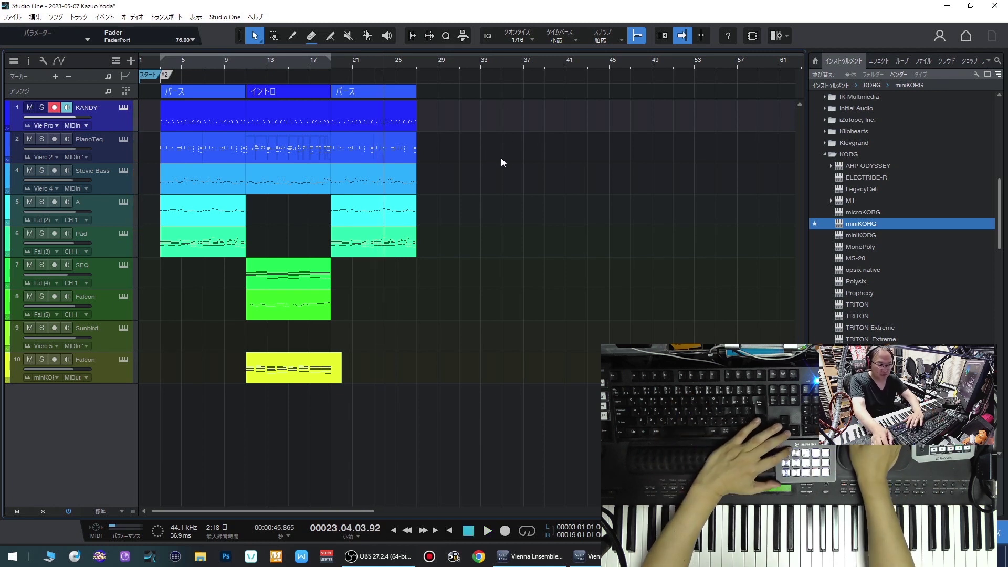
key("ctrl+z")
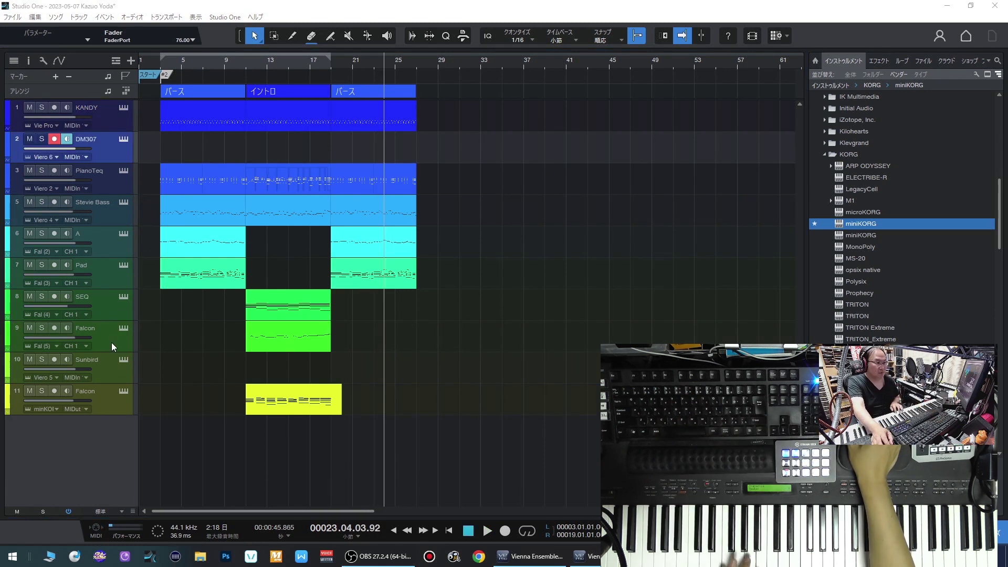
Step: Open the DM307 Kontakt instrument, audition its Urban Mashup ALL Full Loops against the playback and close its window
left_click(124, 139)
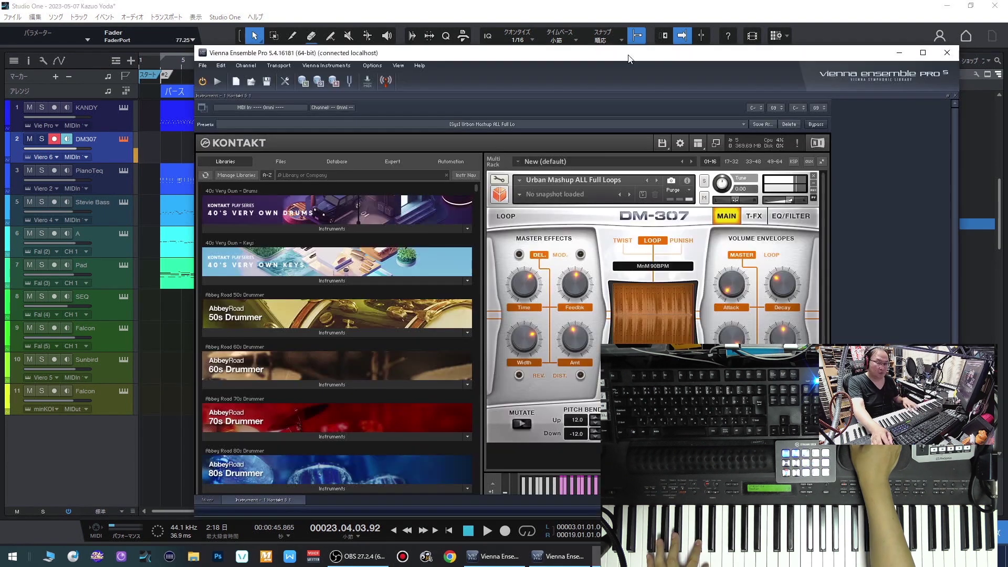
key("space")
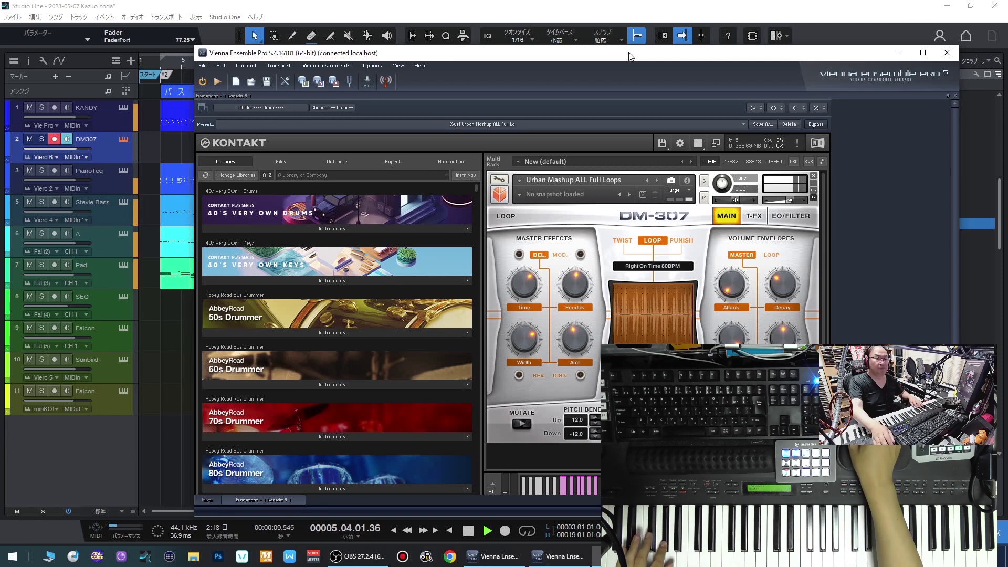
left_click(943, 55)
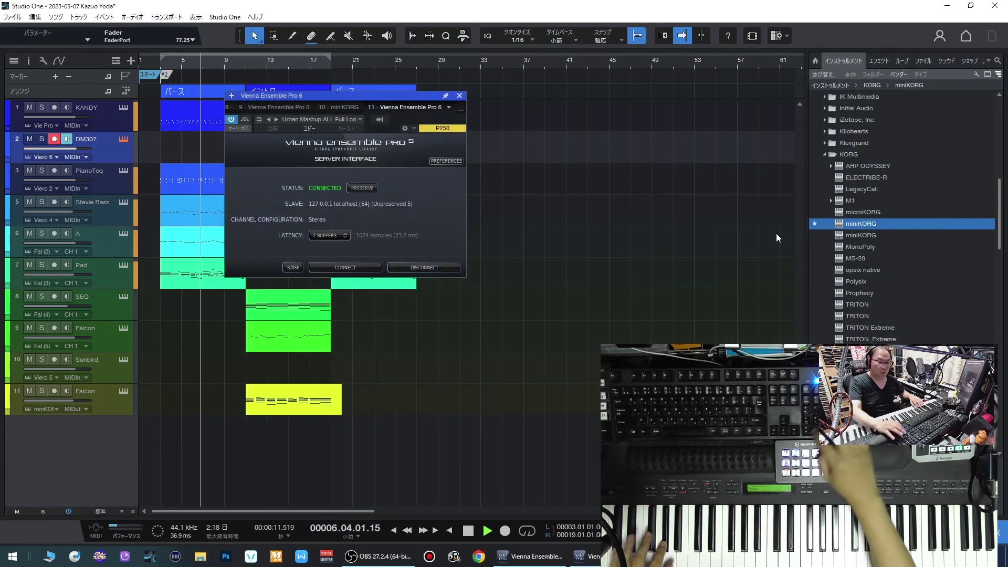
key("space")
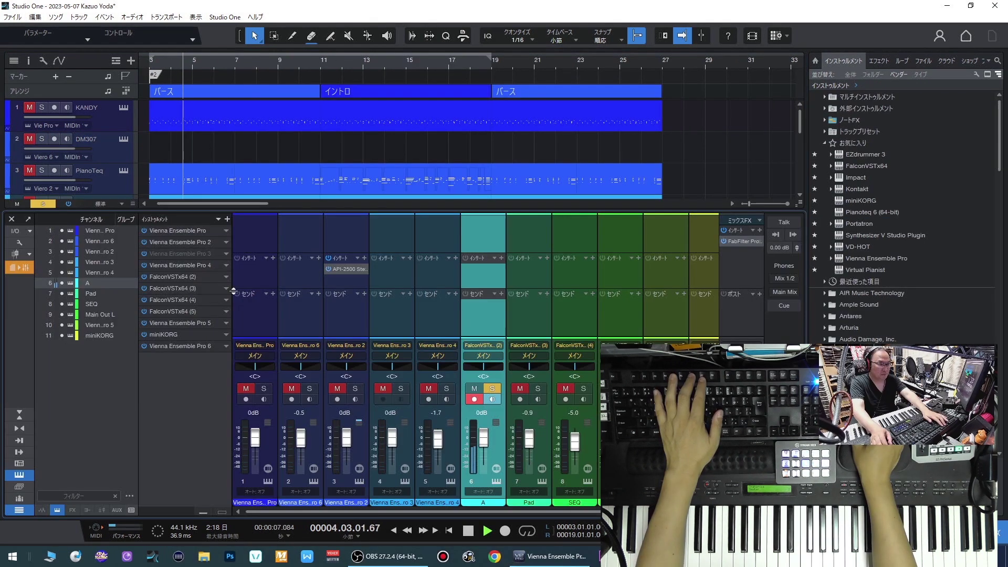
Step: Unsolo the A channel in the mixer, enlarge the mixer and set the A fader to +4.1 dB
left_click(492, 388)
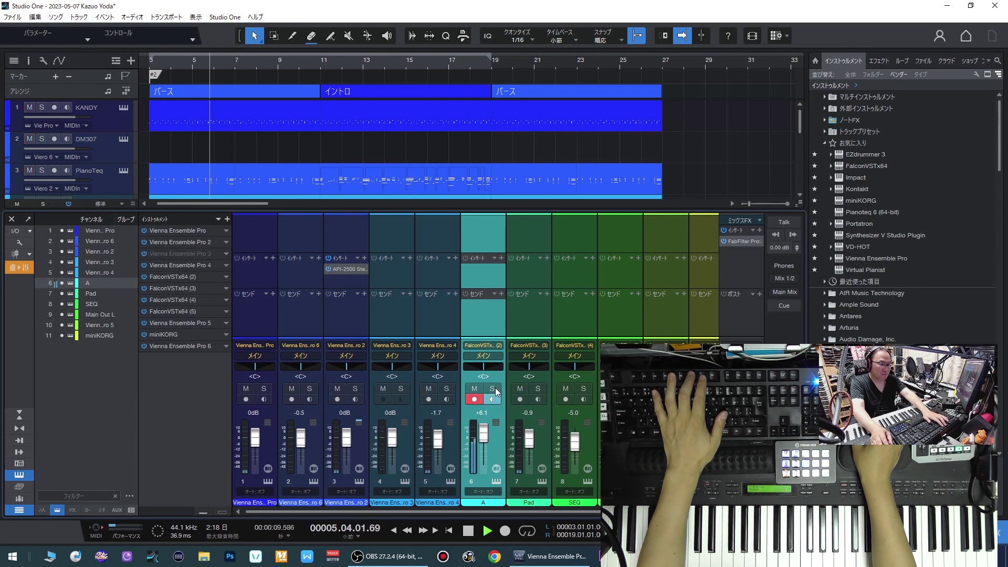
left_click(488, 271)
left_click_drag(489, 212, 488, 193)
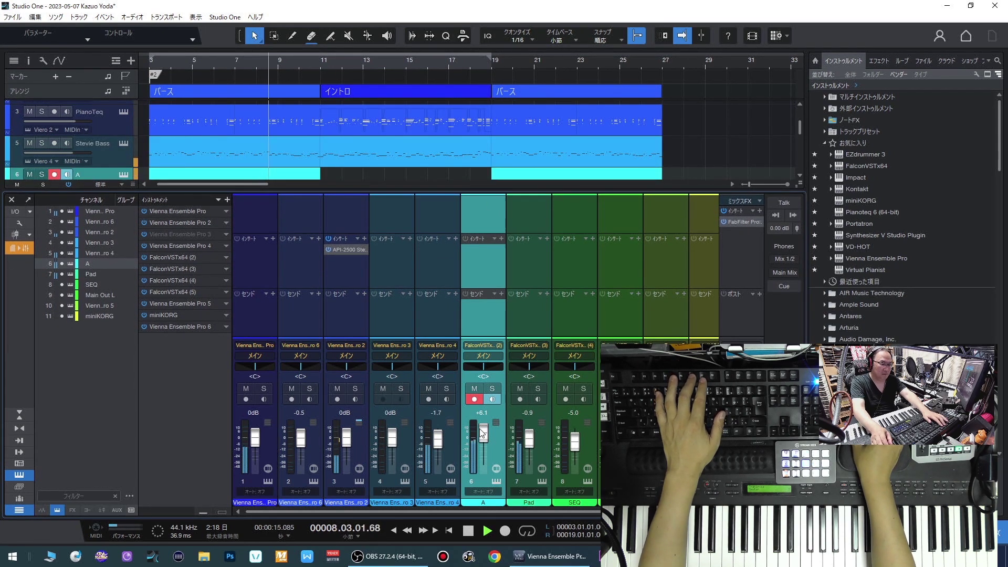
left_click(449, 457)
Step: Step through the tracks from DM307 down to the last Falcon track to check their mixer channels, and close the mixer
key("Up")
key("Up")
key("Up")
key("Down")
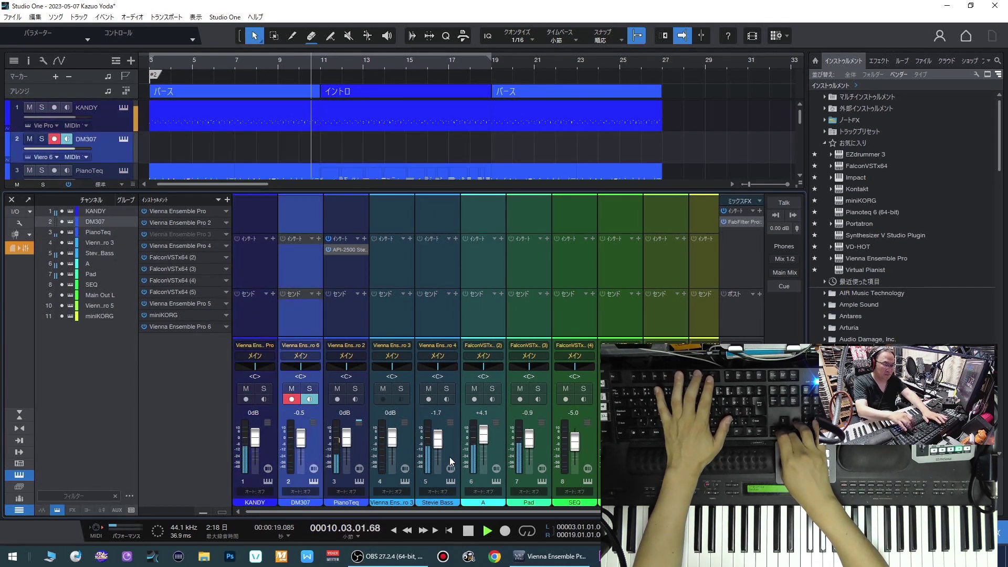
key("Down")
key("Down")
key("Down")
key("Down")
key("Down")
key("Down")
key("Down")
key("Down")
key("Down")
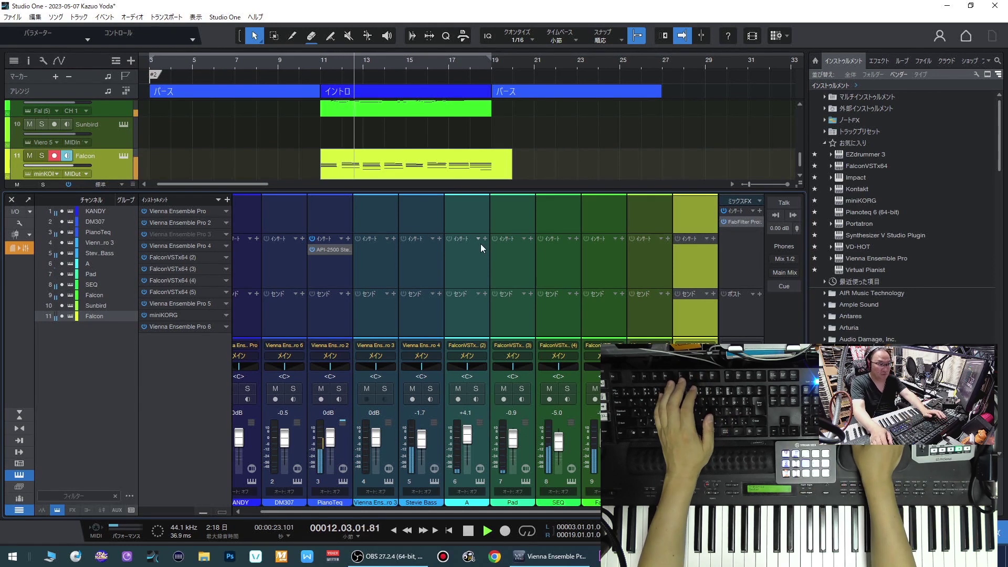
left_click(11, 201)
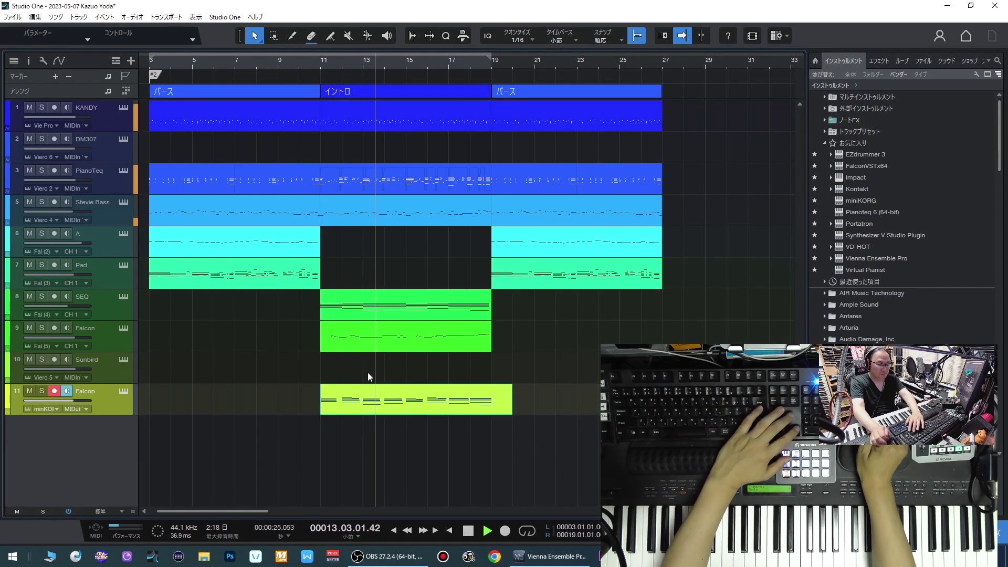
Step: Solo the Falcon track on track 11 to check its part during playback, and unsolo it
double_click(92, 392)
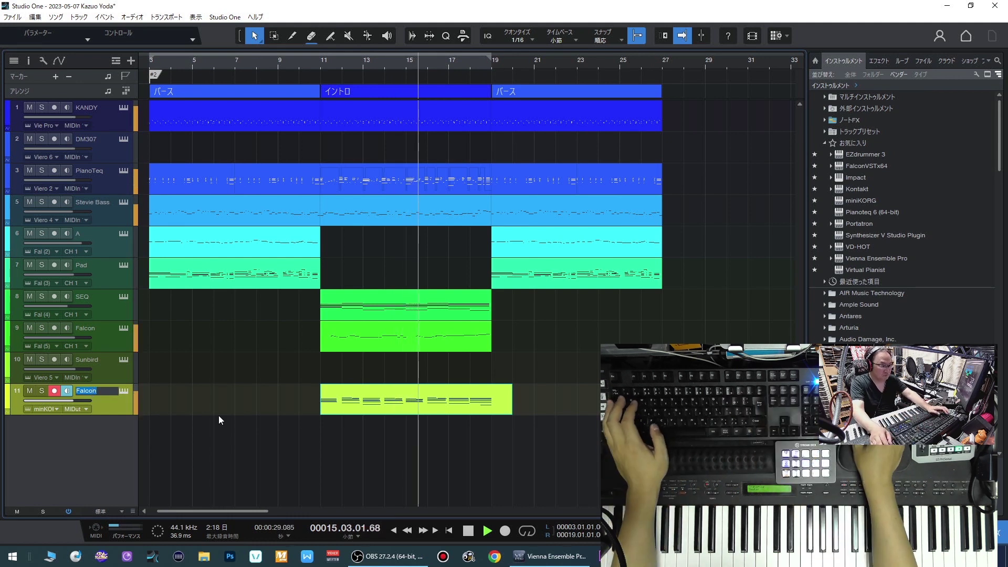
left_click(259, 386)
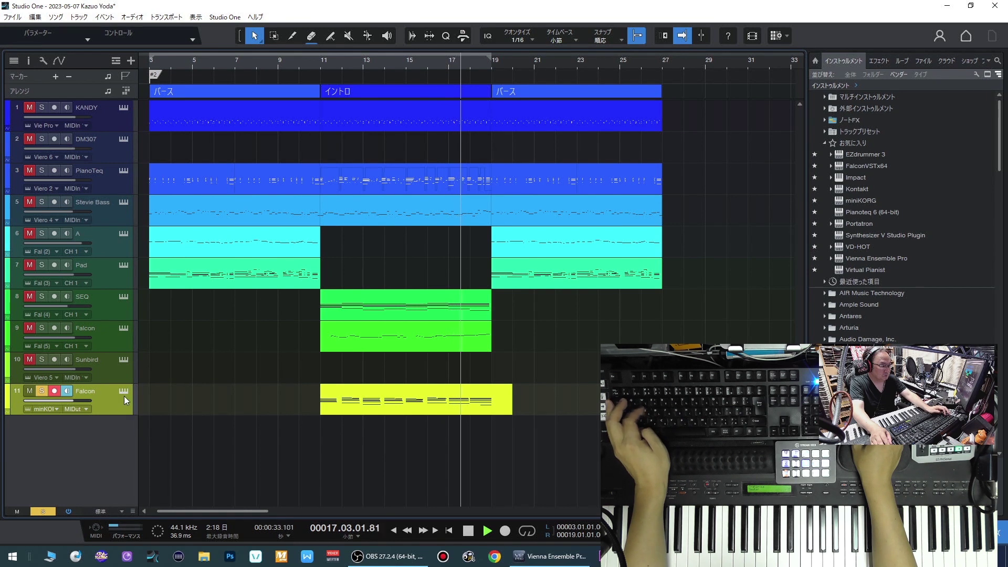
left_click(338, 402)
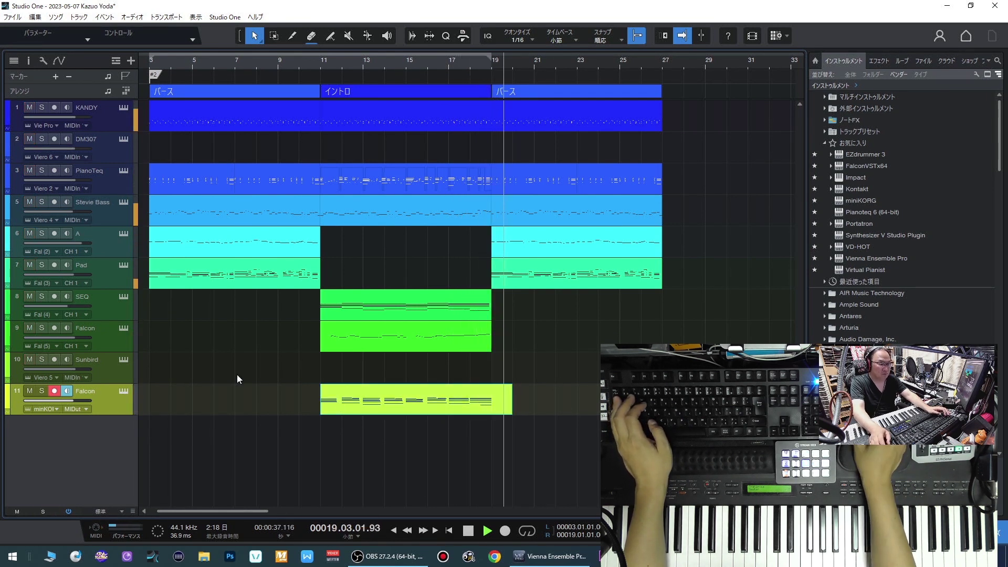
Step: Select the Sunbird track and bring up its Vienna Ensemble Pro instrument window to try the sound
left_click(105, 369)
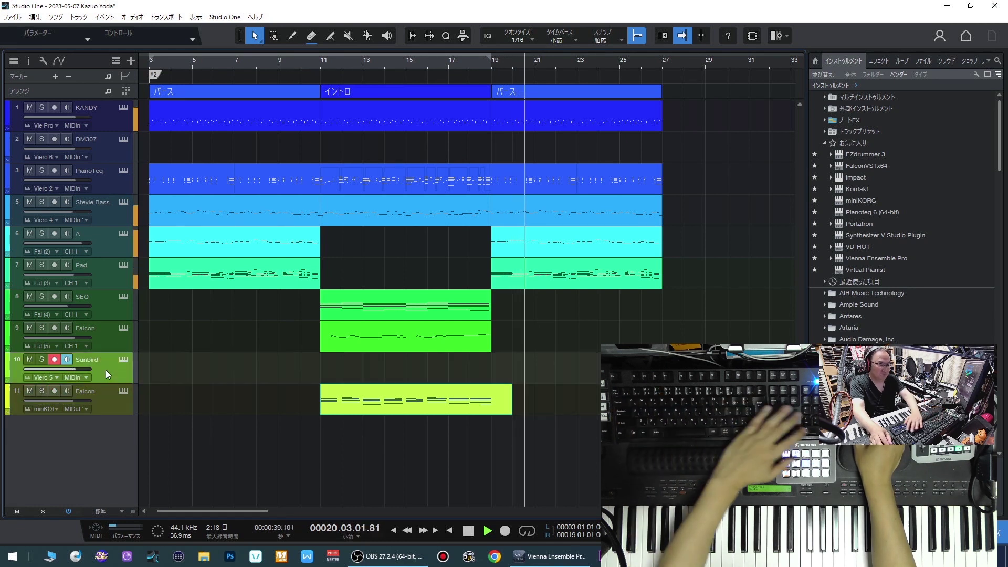
left_click(125, 360)
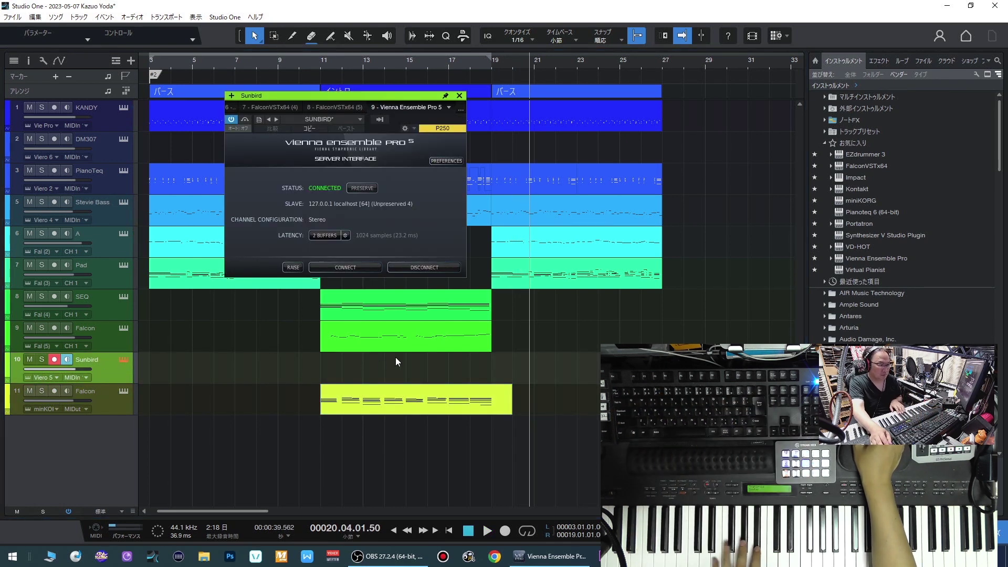
left_click(296, 269)
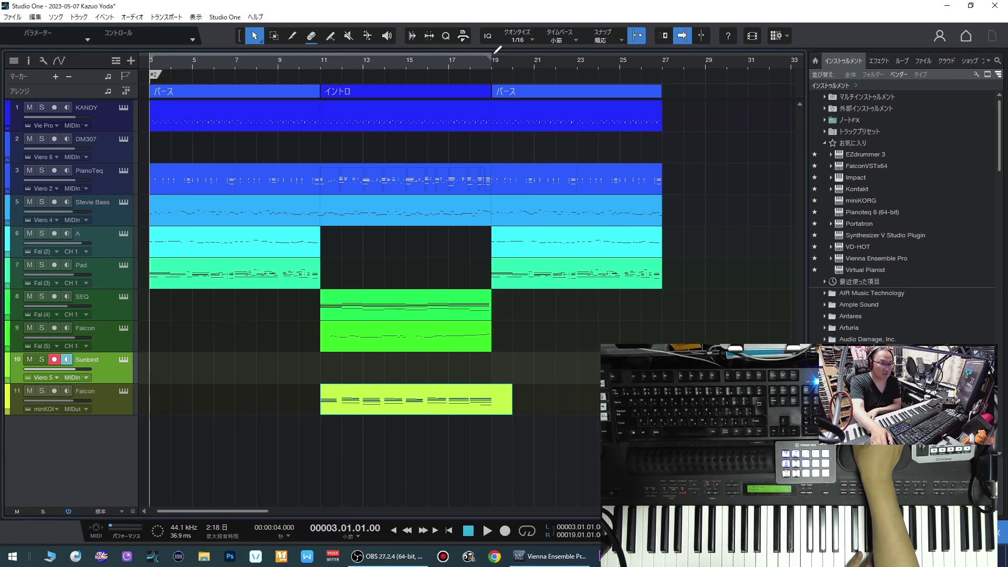
mouse_move(495, 53)
left_mouse_down()
mouse_move(683, 75)
mouse_move(664, 74)
left_mouse_up()
Step: Record held C4 notes on the Sunbird track from bar 19 and extend the part to bar 27
key("space")
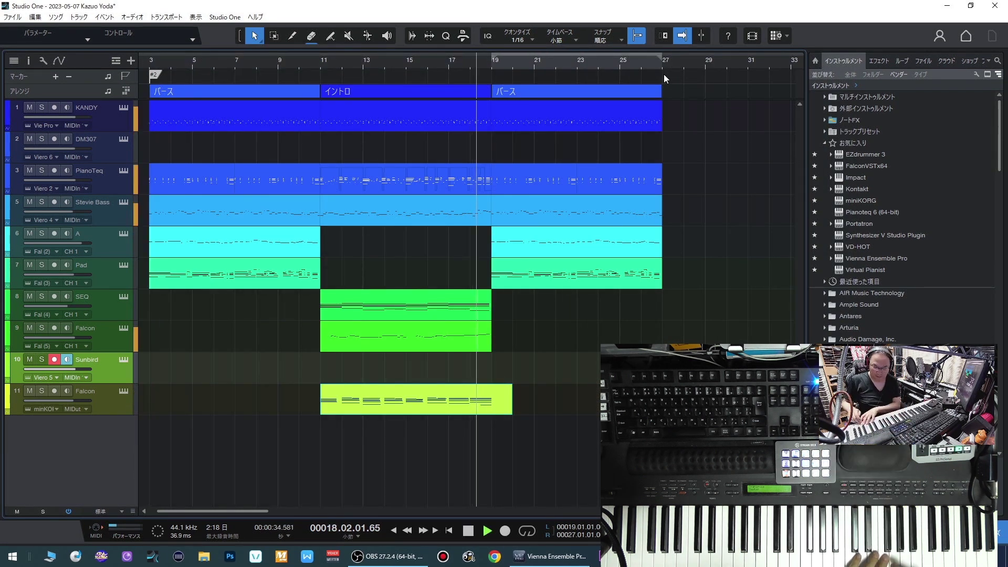
key("KP_Multiply")
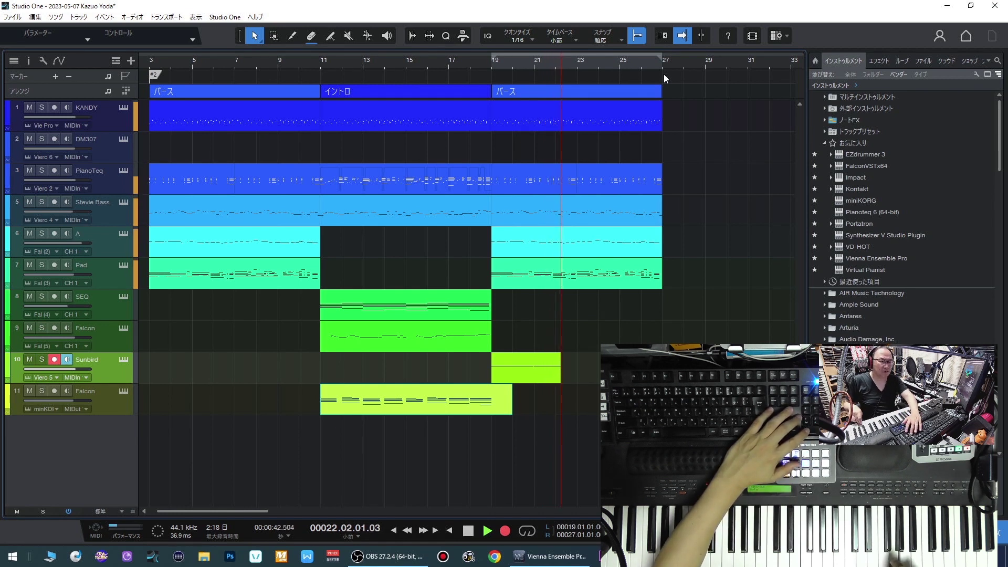
key("space")
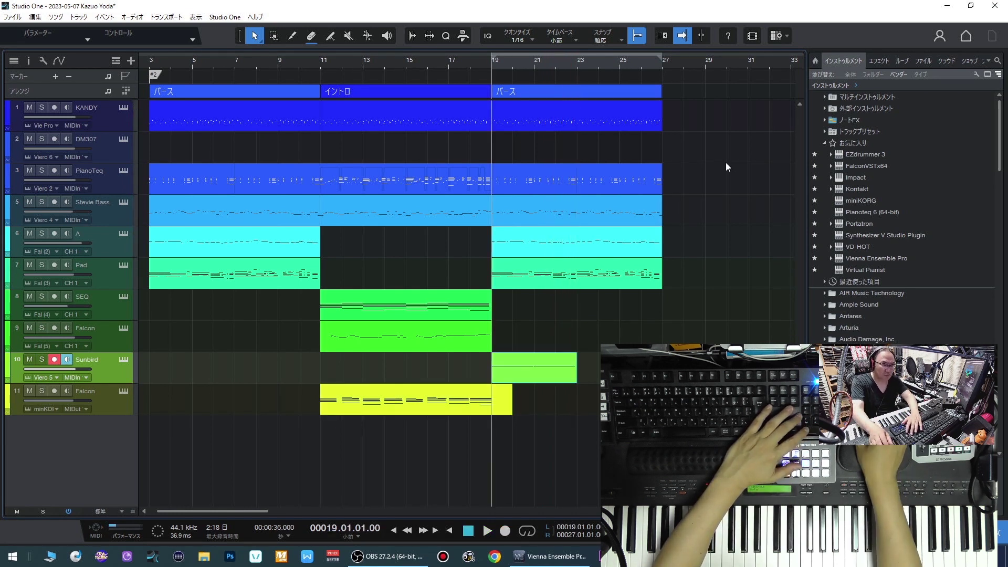
double_click(539, 376)
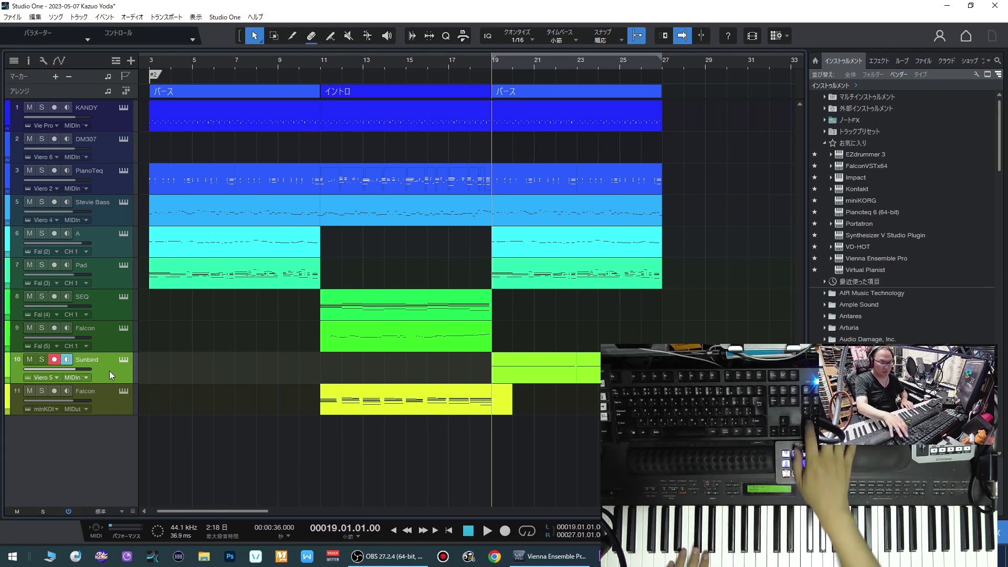
Step: Open the Sunbird part in the note editor and record chords into it over bars 19 to 27
key("F2")
key("space")
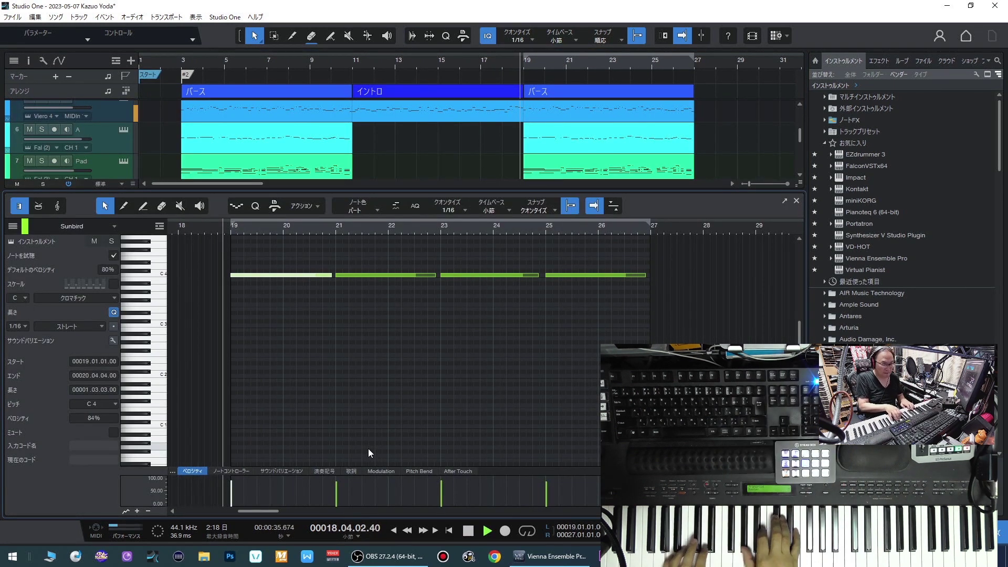
key("KP_Multiply")
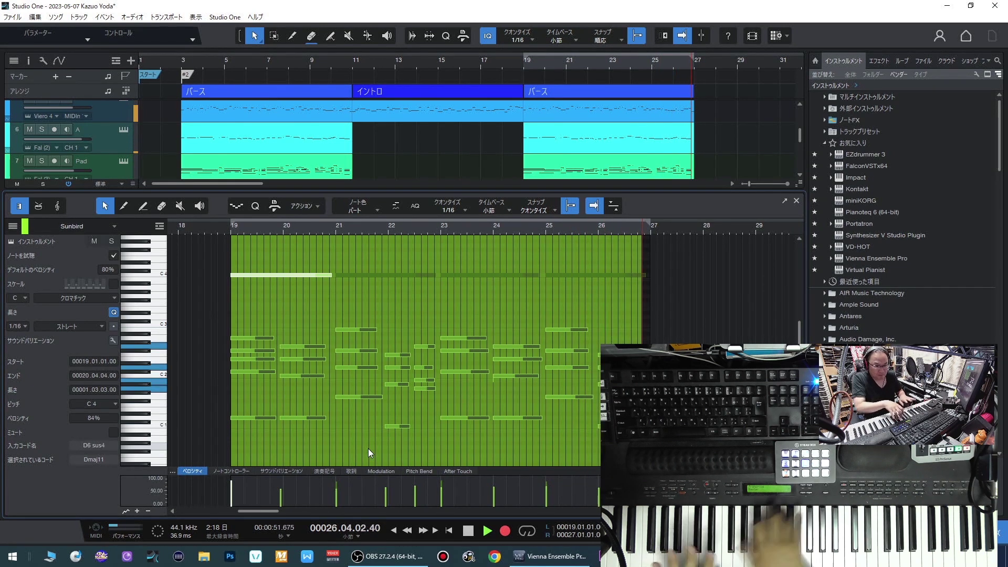
key("space")
key("space")
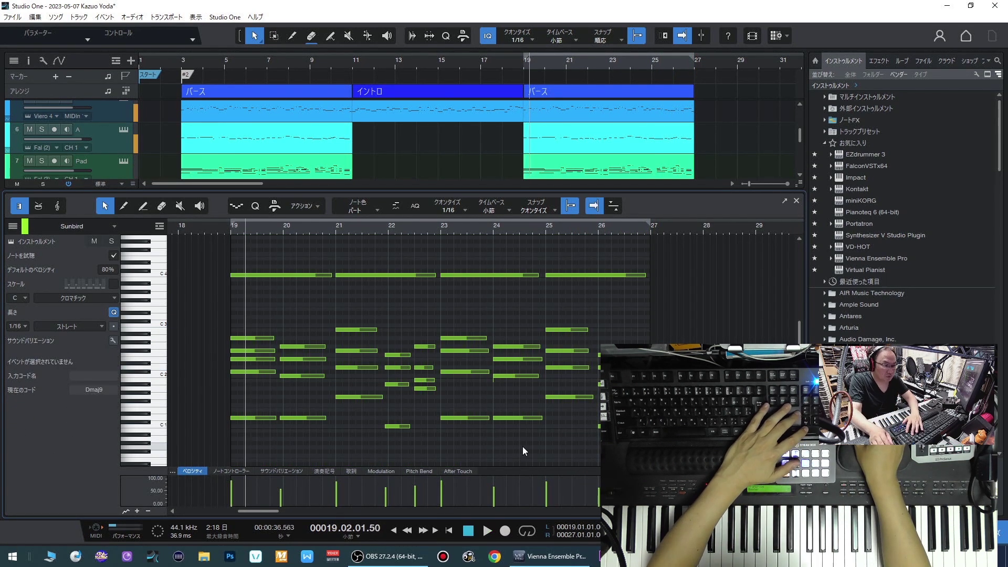
Step: Quantize the recorded Sunbird chords, lengthen them to reach the next chord and set the note velocities to 63%
key("ctrl+a")
scroll(525, 363, "down", 2)
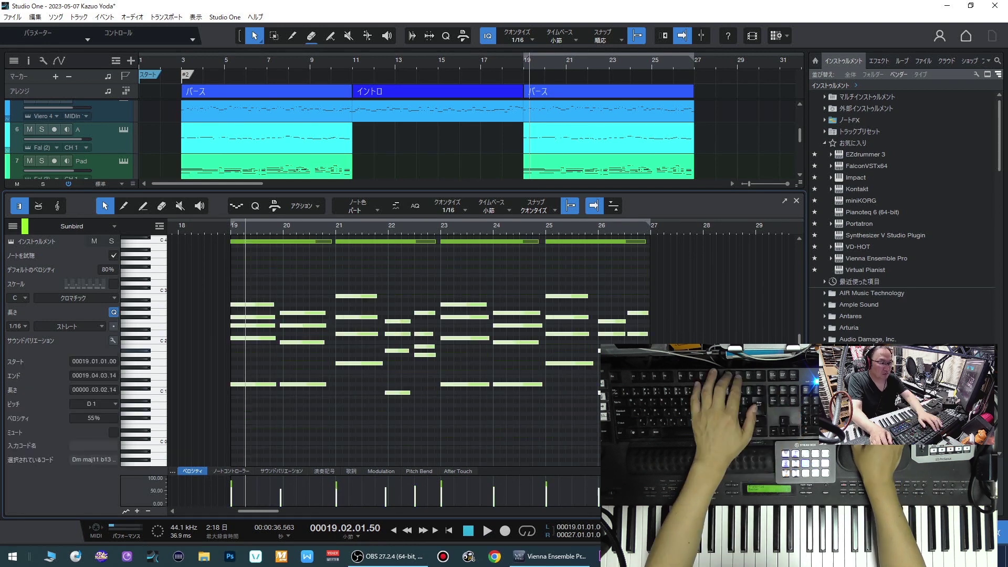
Step: Play back the Sunbird part, loop the second verse over bars 19 to 27 and solo the Sunbird track
key("space")
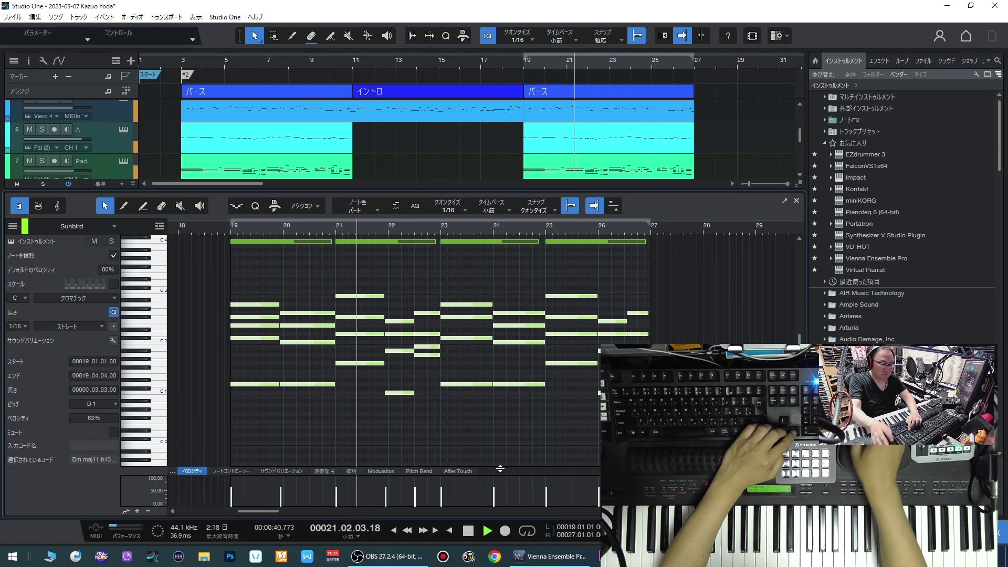
key("space")
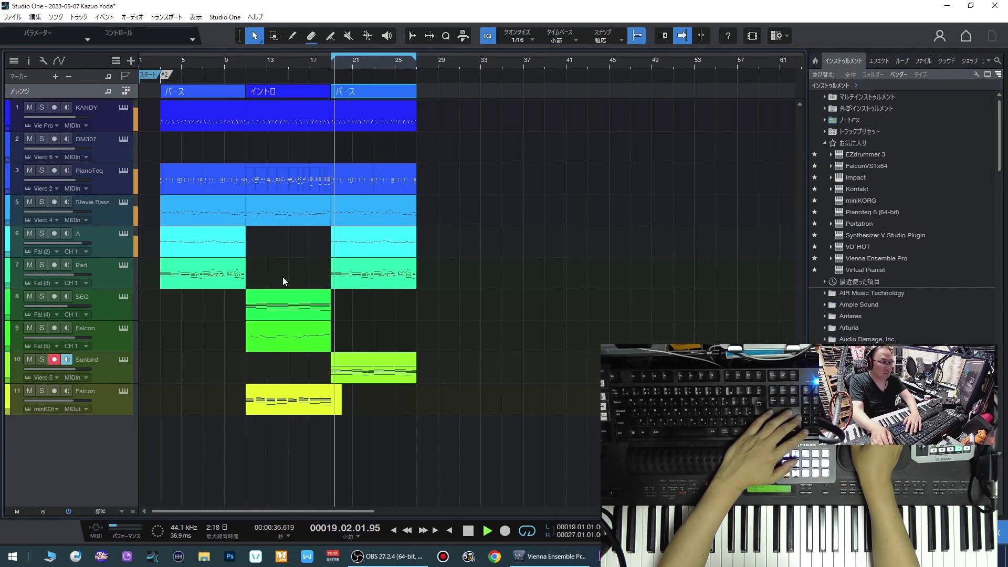
left_click(41, 362)
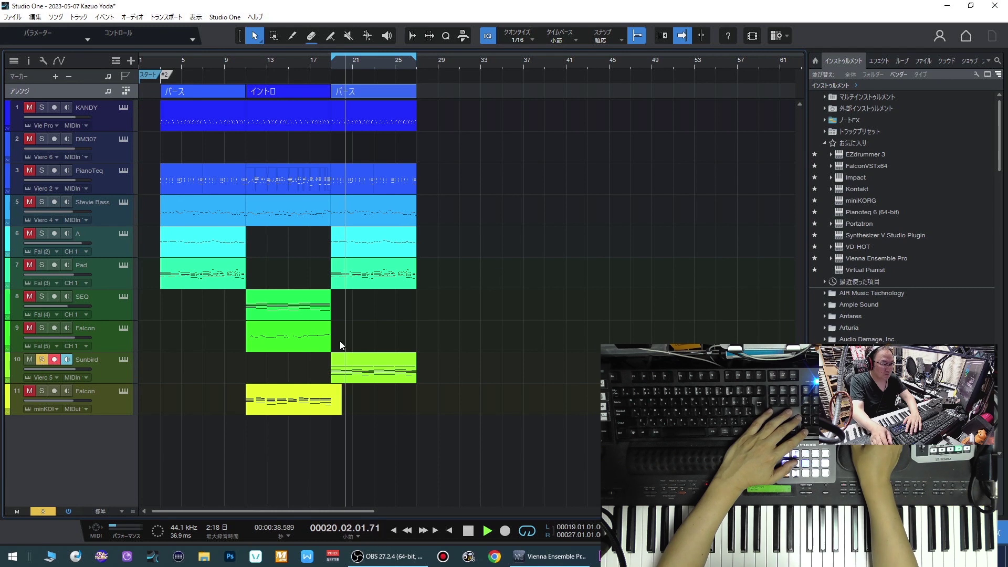
Step: Transpose the four held top notes of the Sunbird part up to C#4, play the result and close the note editor
left_click(349, 362)
key("F2")
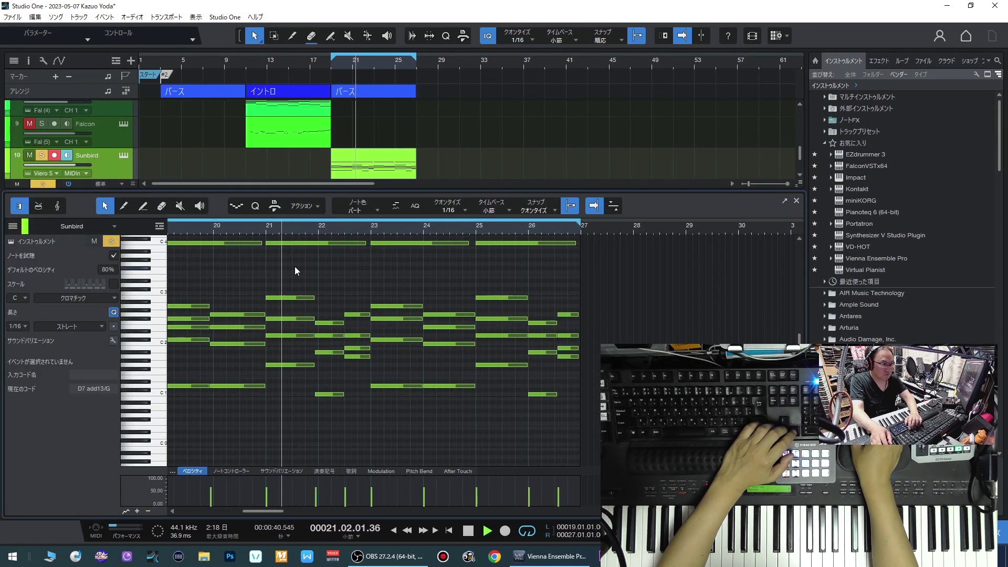
left_click_drag(588, 254, 136, 287)
key("Up")
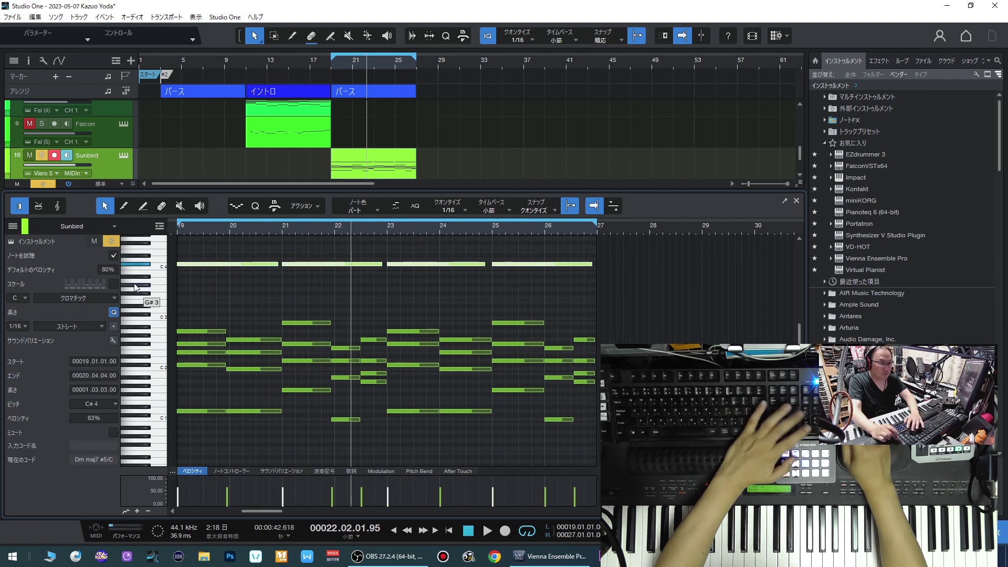
key("space")
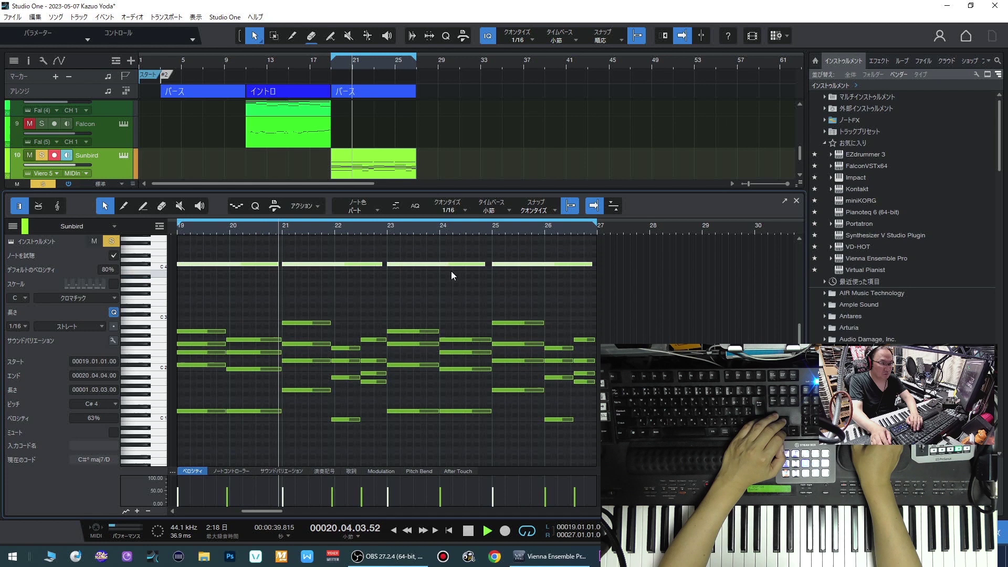
left_click(797, 201)
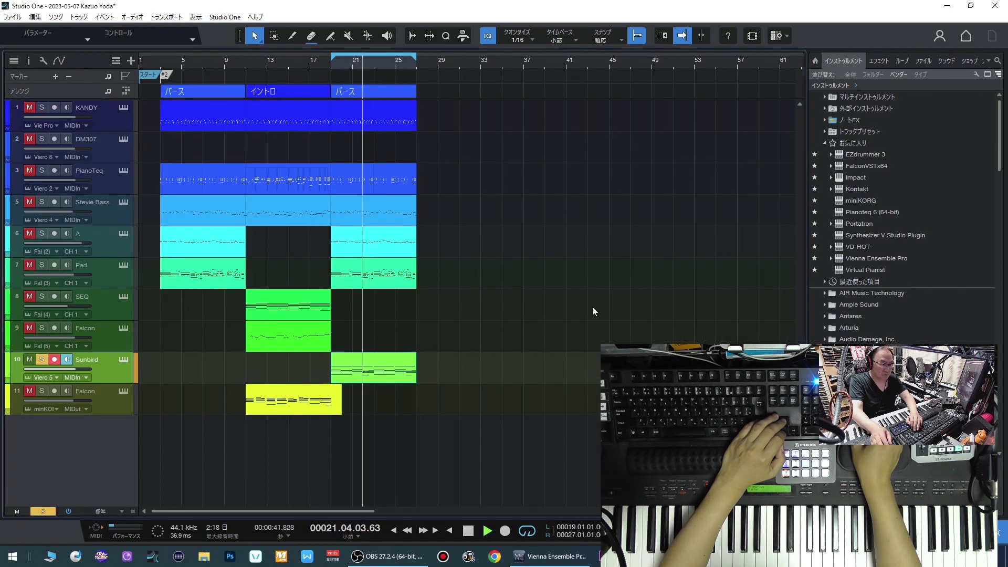
Step: Clear the solo on the Sunbird track and play the second verse with all tracks
key("F3")
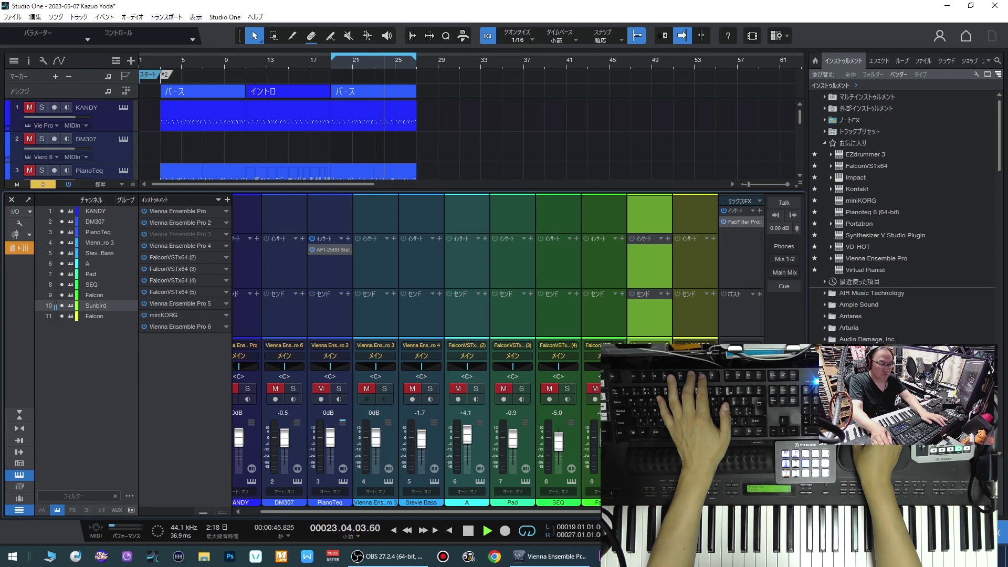
left_click(750, 389)
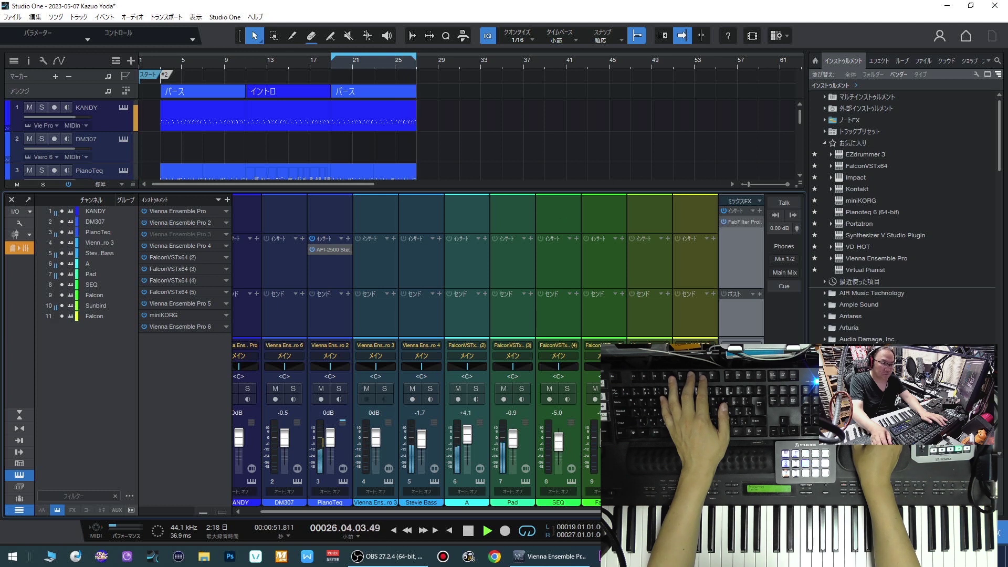
key("s")
key("s")
key("F3")
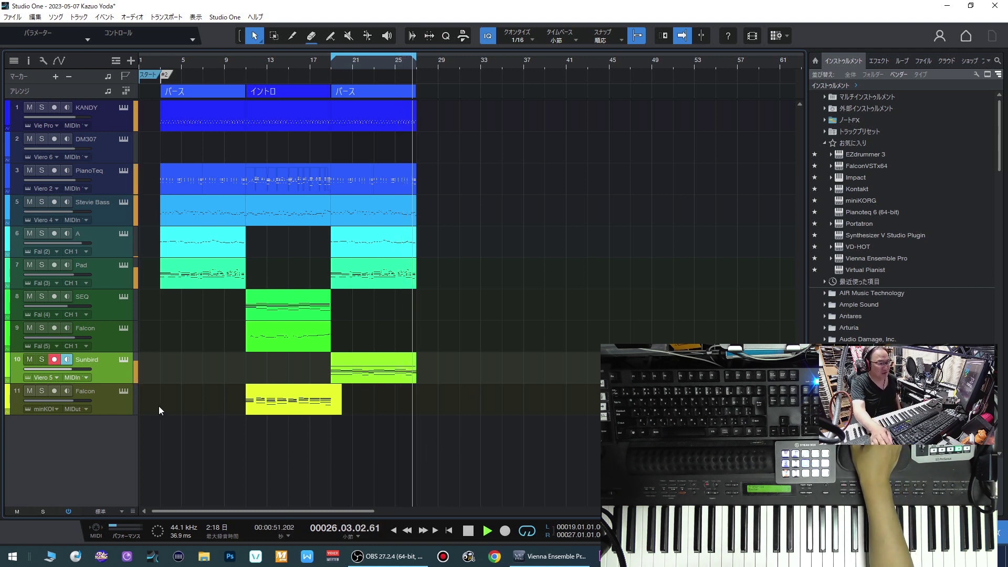
Step: Add a Vocal audio track fed by the VT-4 below the miniKORG track and record a take over bars 19 to 27
left_click(105, 405)
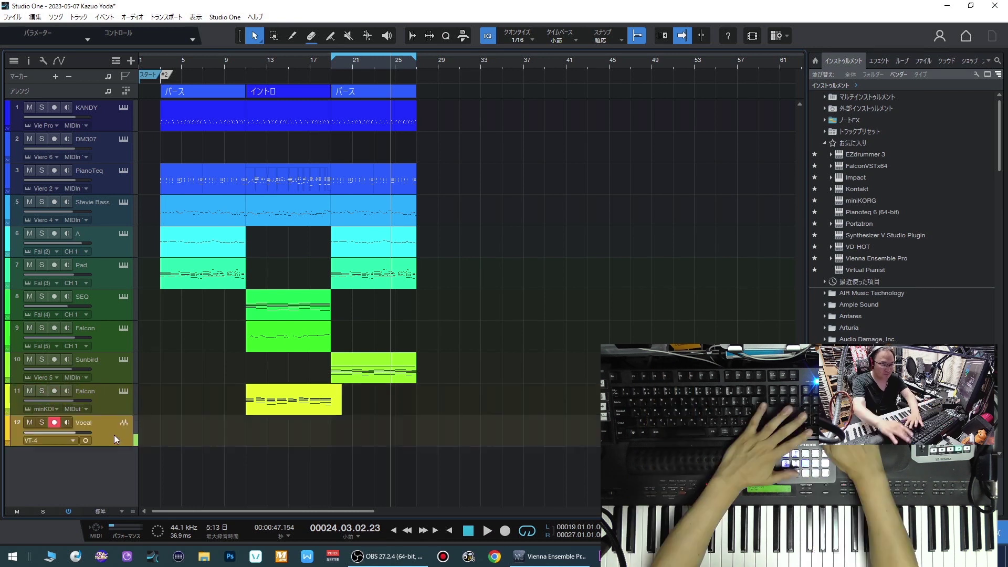
key("space")
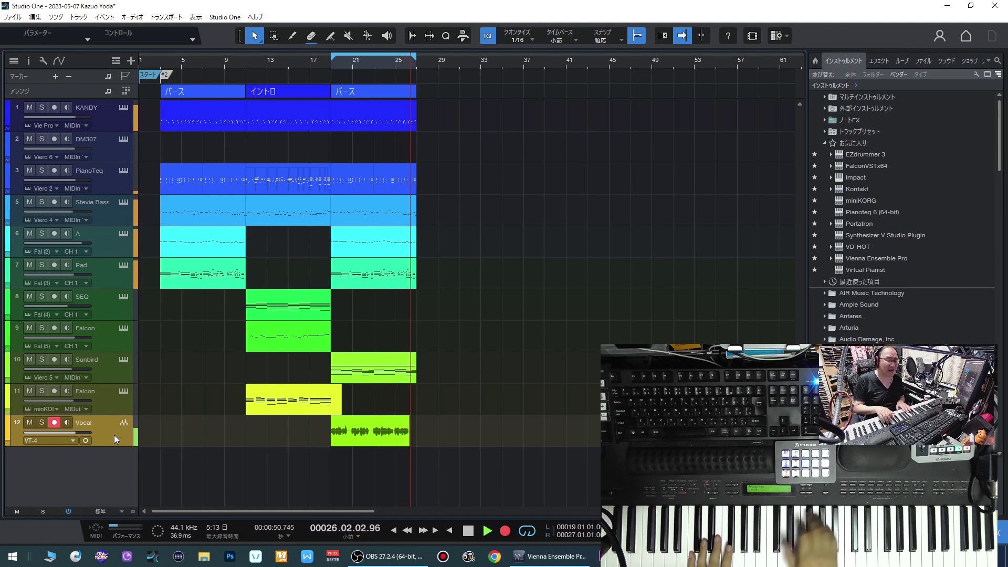
key("KP_Multiply")
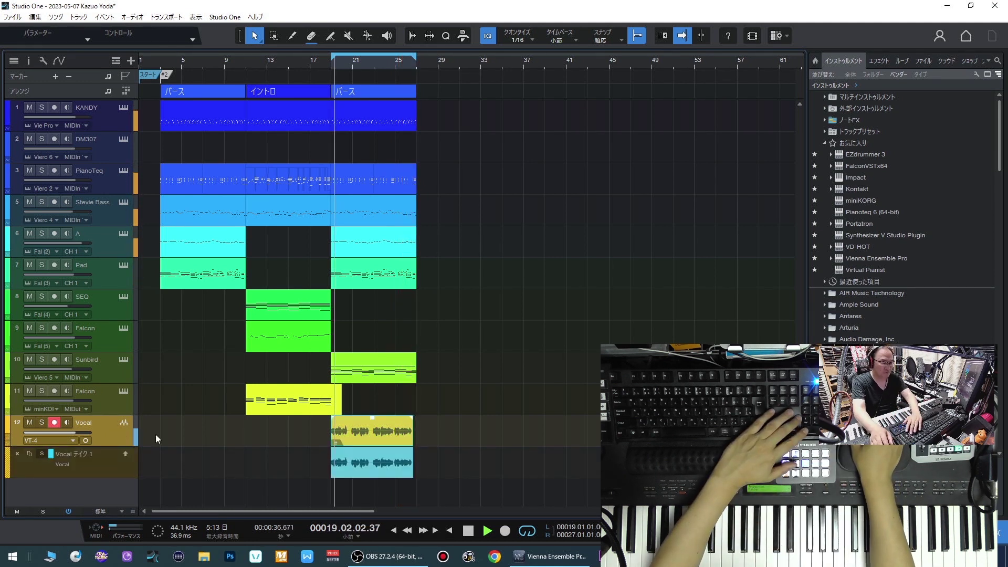
Step: Adjust the gain of the first vocal take, record a second Vocal track over bars 19 to 27 and raise its take by 3.4 dB
left_click_drag(377, 418, 375, 419)
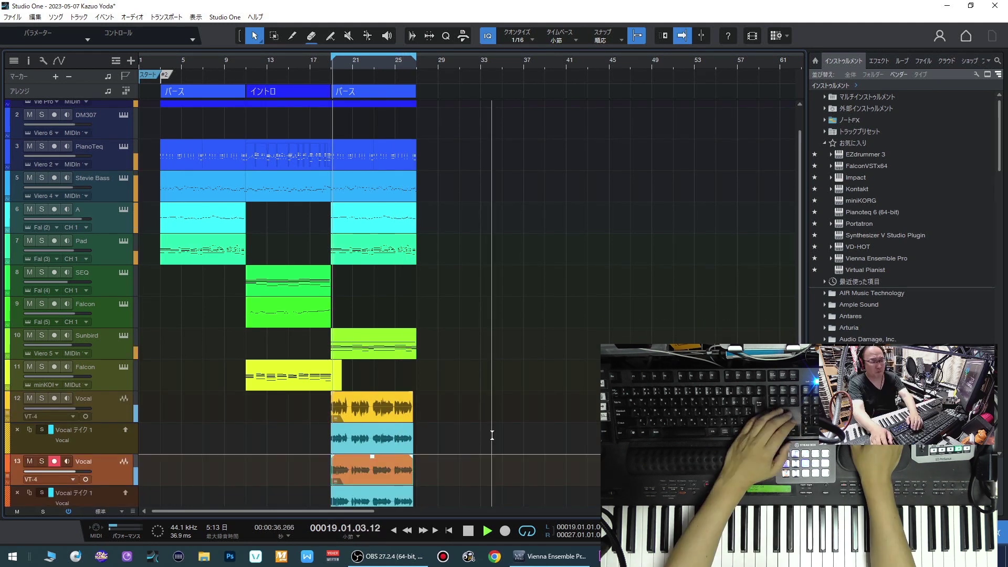
scroll(382, 436, "down", 1)
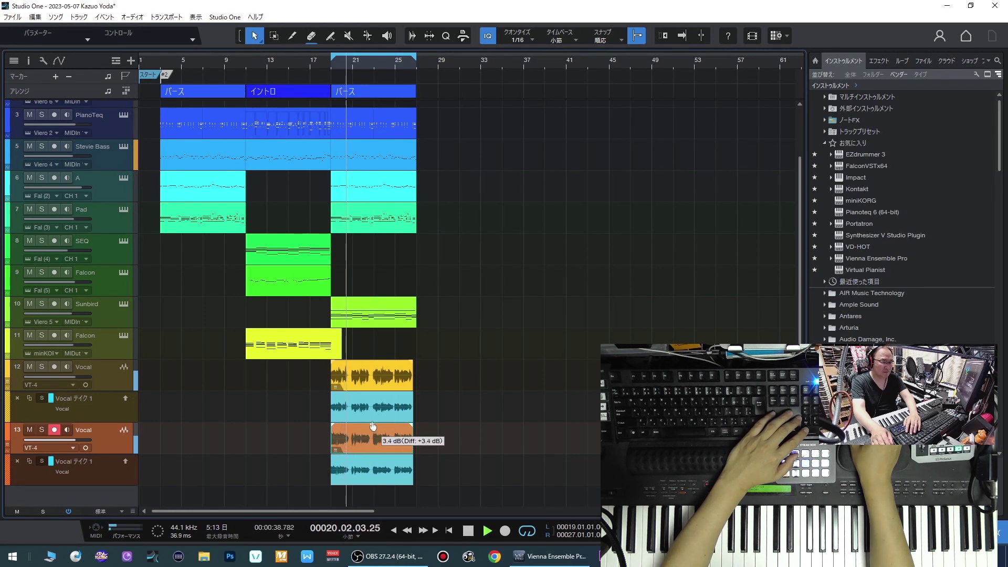
left_click(461, 425)
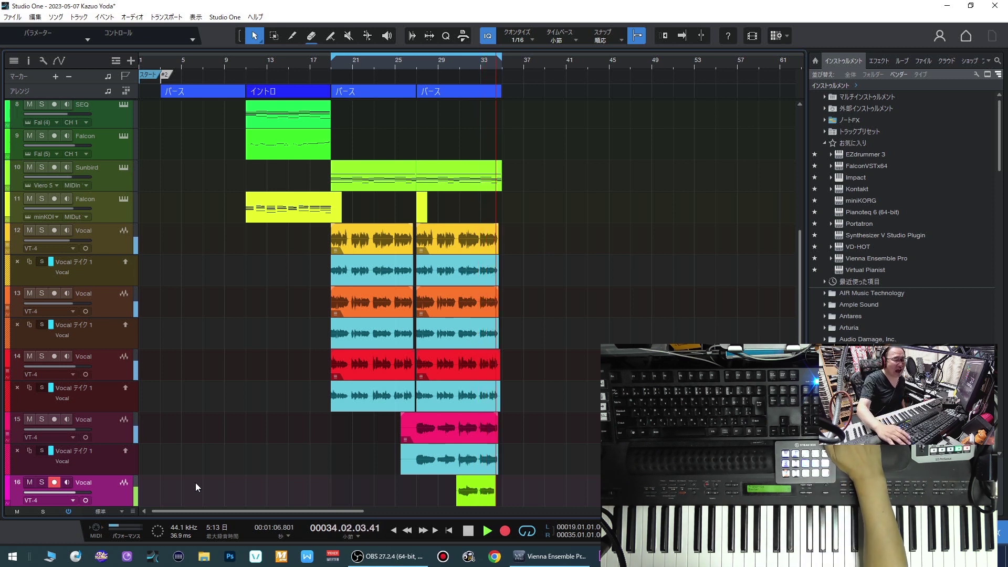
Step: Finish the take near bars 31 to 35 on Vocal track 16 and record another one before it from about bar 22
key("space")
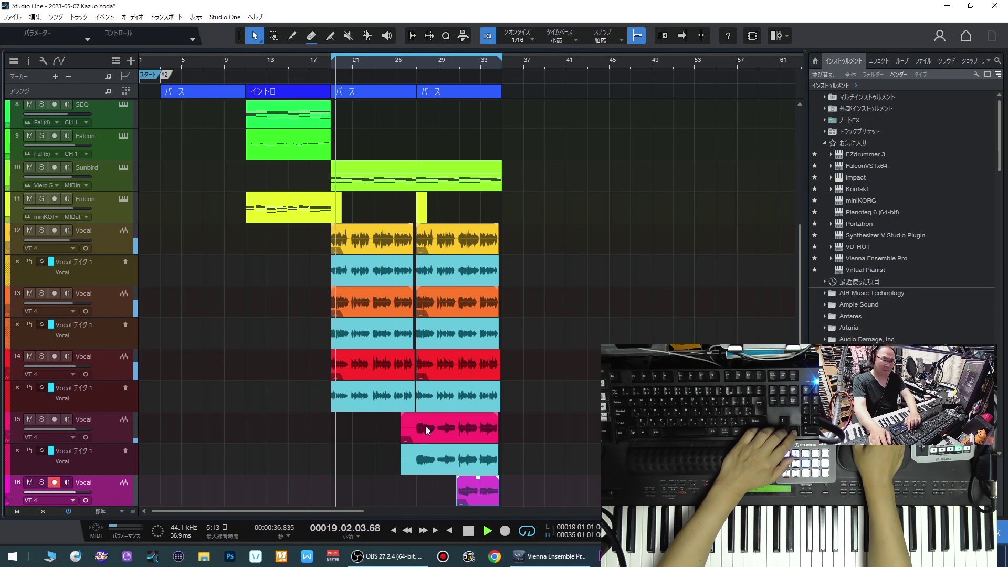
scroll(490, 427, "down", 1)
key("space")
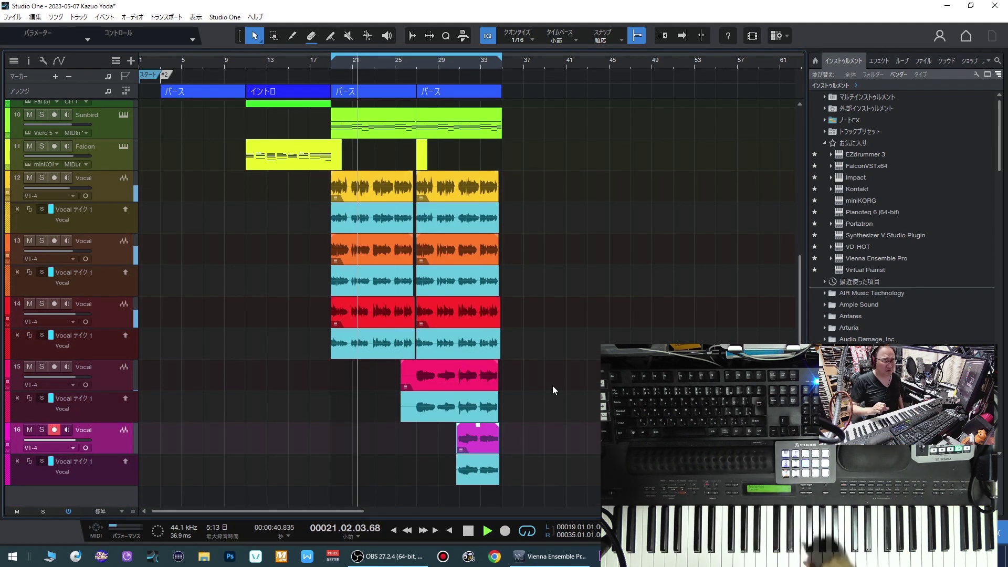
key("KP_Multiply")
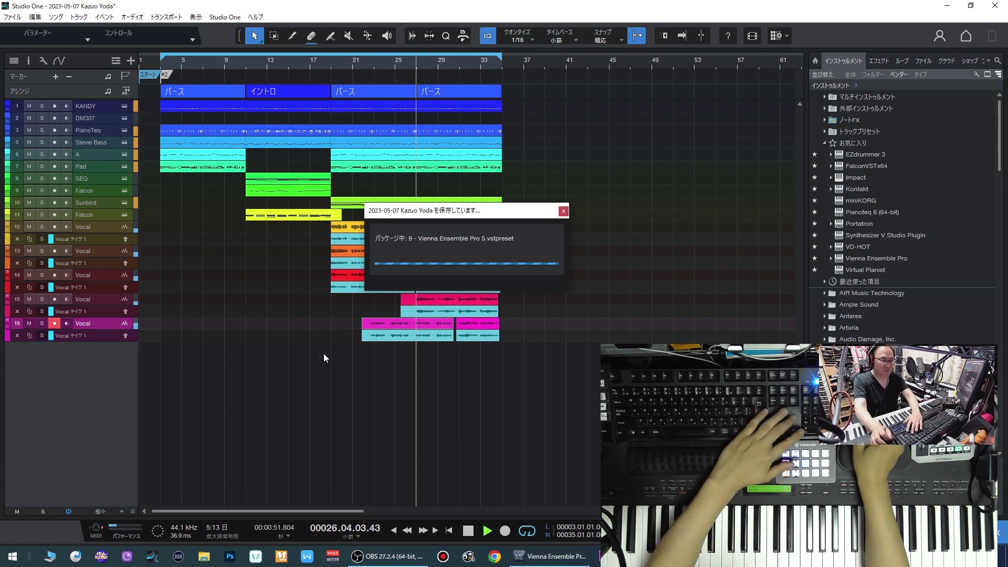
Step: Stop playback and record a part on a second DM307 track over bars 5 to 35
key("space")
key("f")
key("F3")
key("F3")
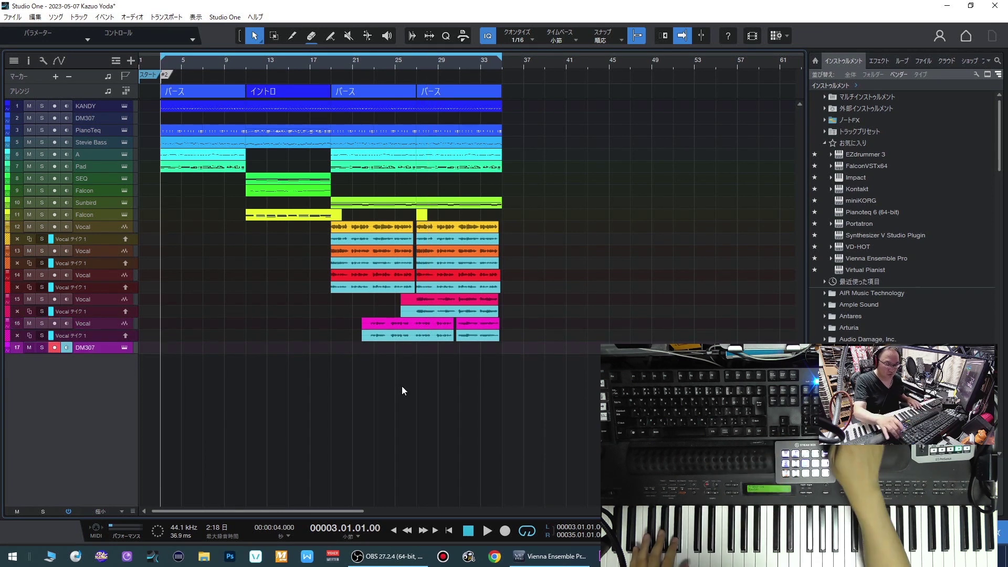
key("KP_Multiply")
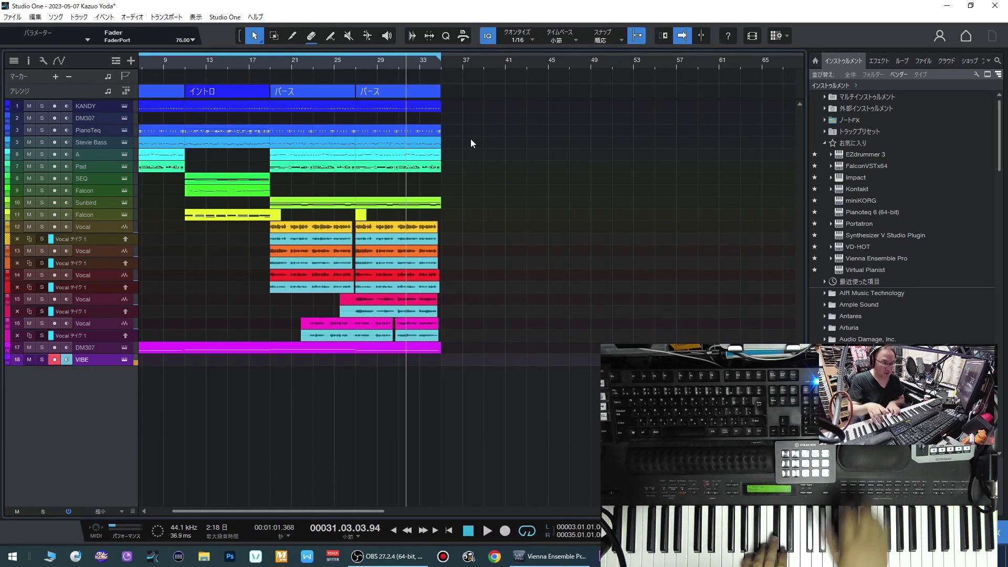
Step: Open the VIBE track's Virtual Pianist Vibe in Vienna Ensemble Pro, try the 101 bpm - Barbara style and close its window
left_click(124, 359)
left_click(293, 267)
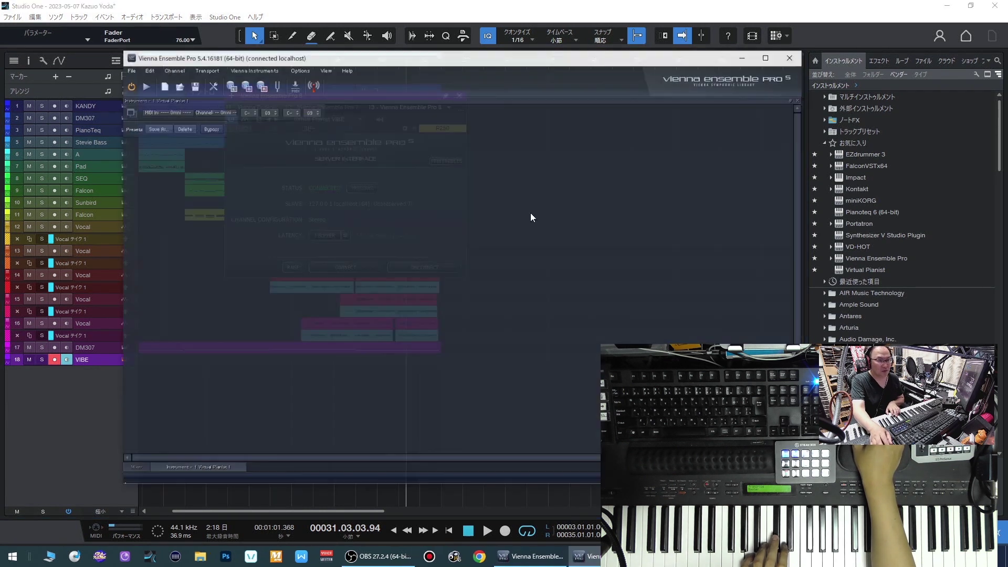
left_click_drag(493, 62, 473, 53)
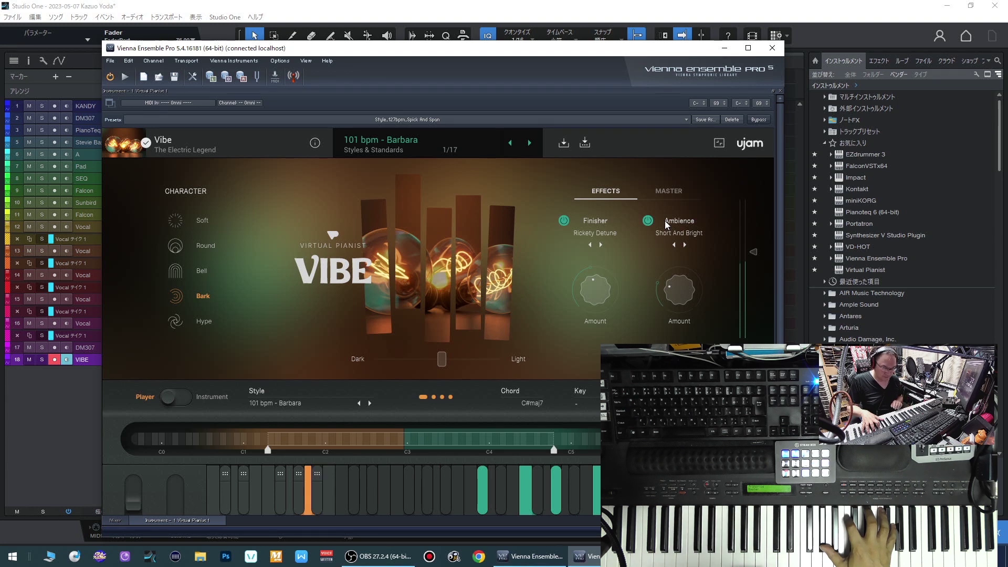
left_click(775, 52)
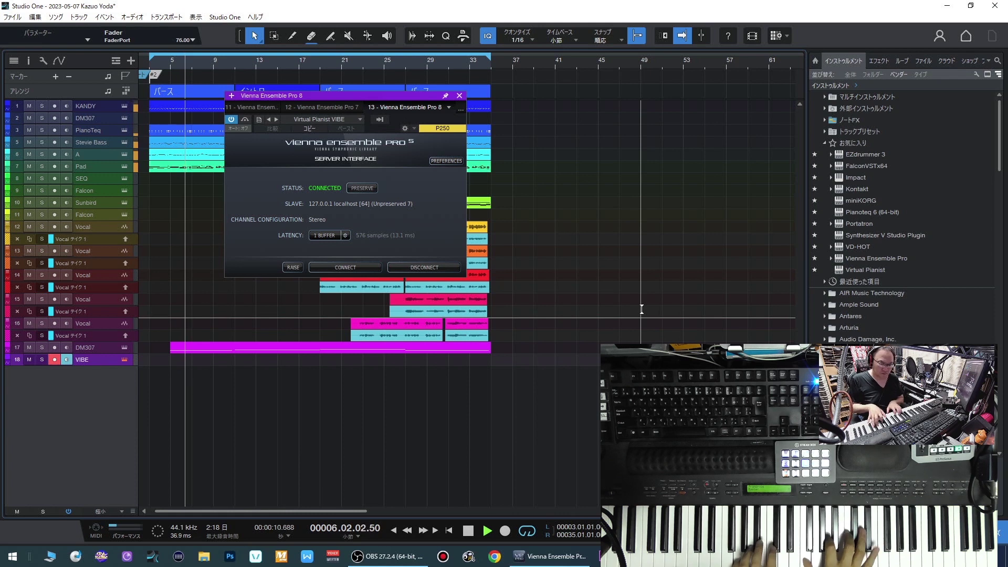
Step: Record chords on the VIBE track over bars 7 to 12 and open the part in the note editor
key("KP_Multiply")
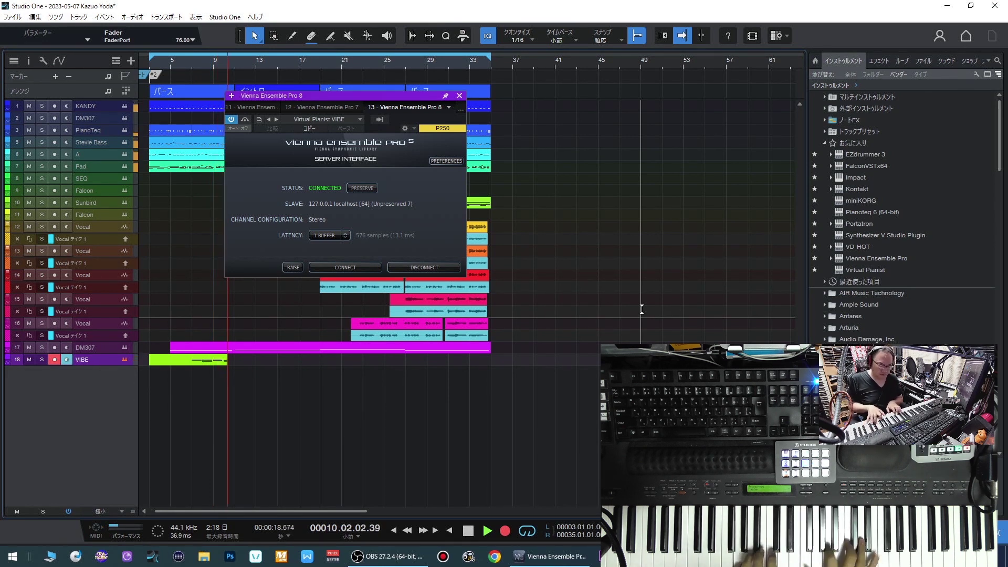
key("KP_Multiply")
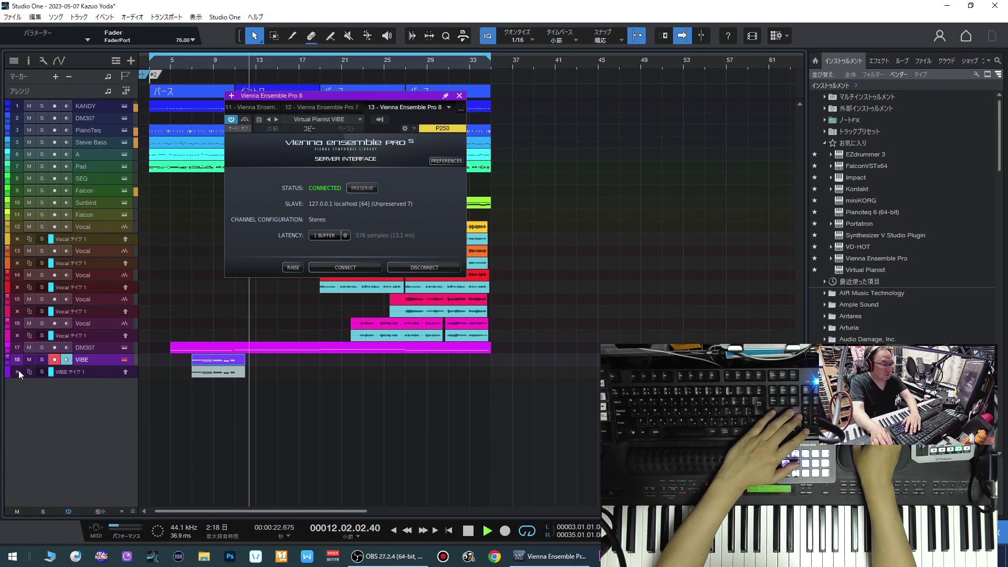
double_click(208, 359)
key("KP_1")
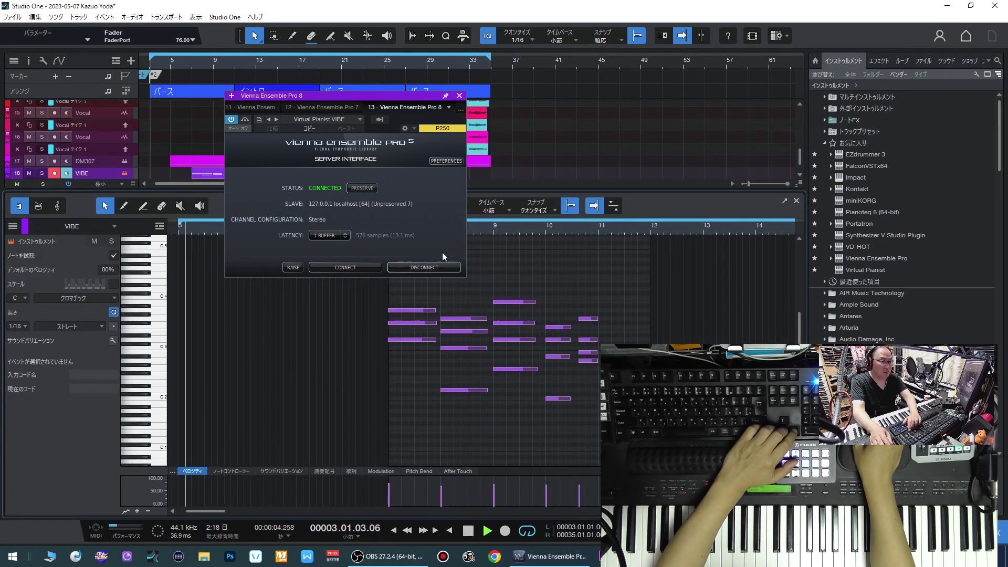
Step: Lengthen all VIBE chords to reach the next chord, raise their velocity to 92% and close the note editor
left_click(459, 95)
left_click_drag(370, 272, 599, 454)
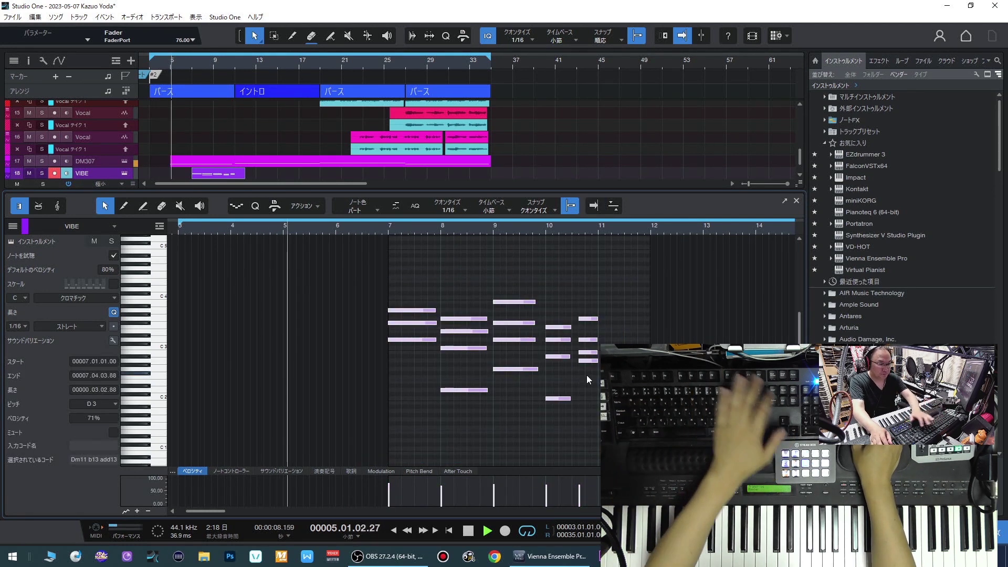
key("shift+l")
left_click_drag(580, 491, 582, 480)
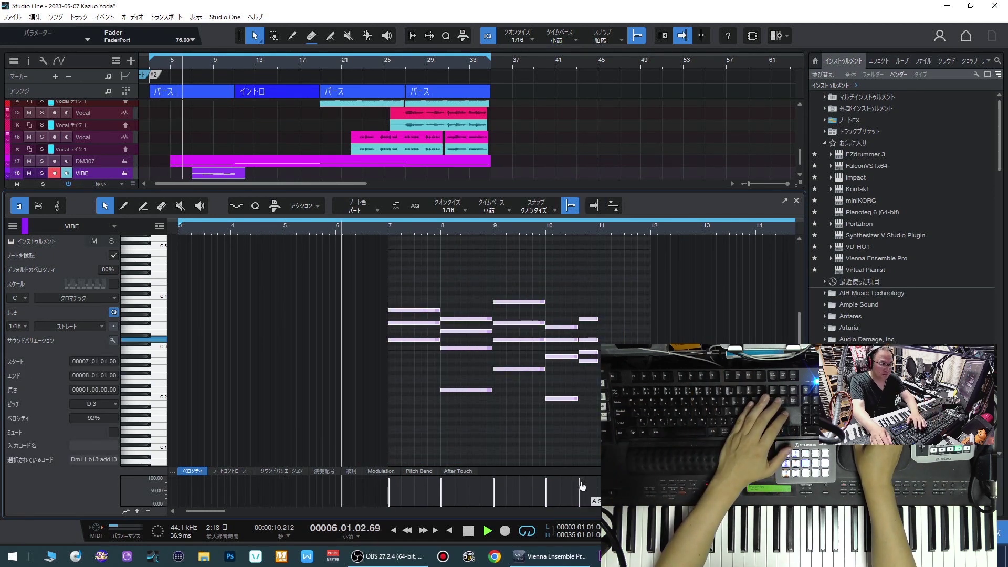
left_click(747, 330)
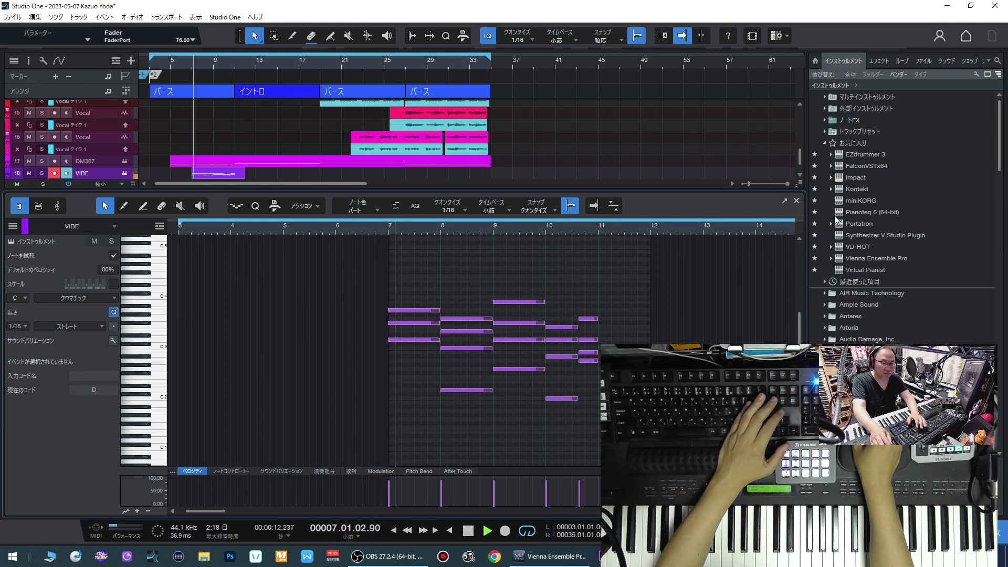
key("F2")
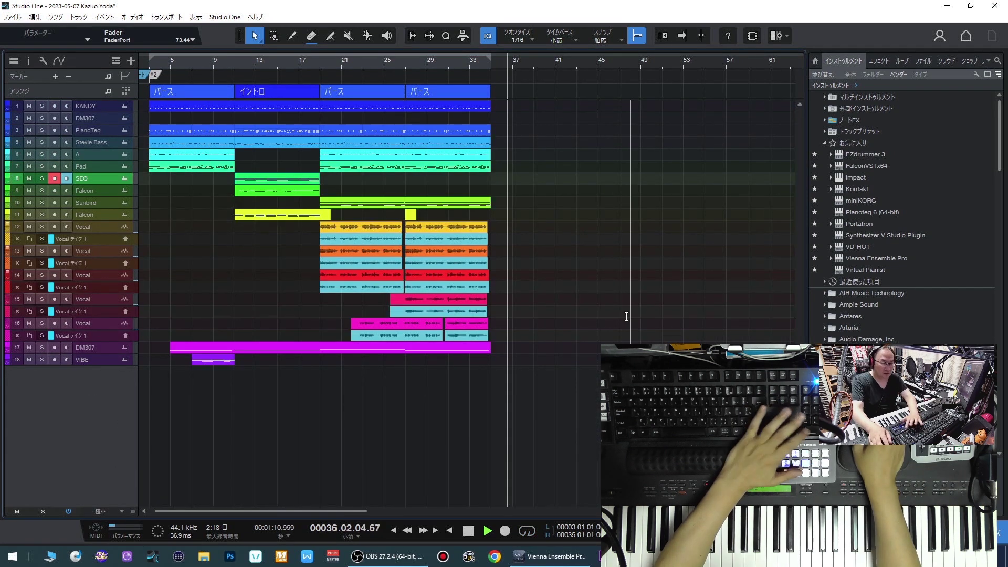
Step: Stop playback, save the song and select the PianoTeq track for playing
key("space")
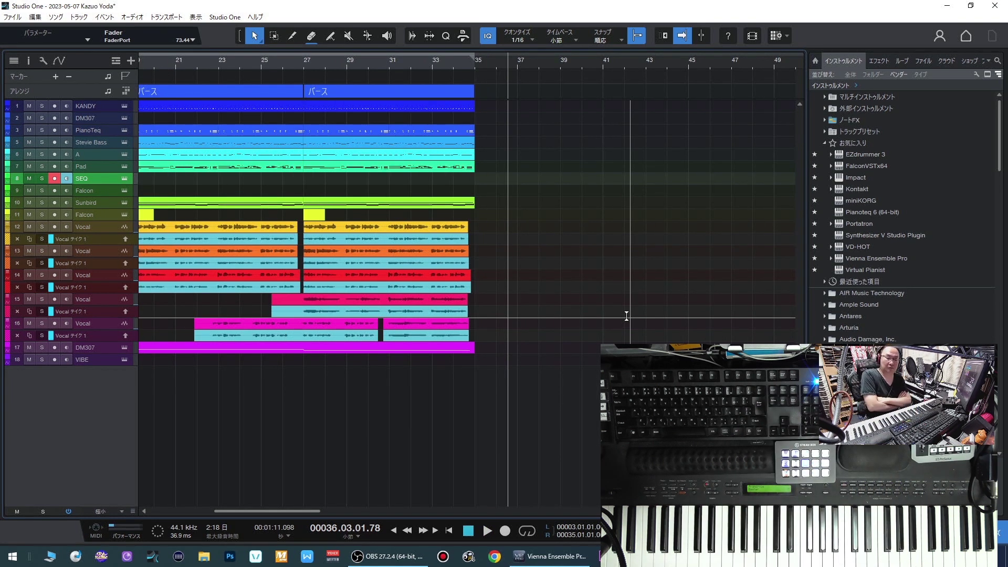
key("ctrl+s")
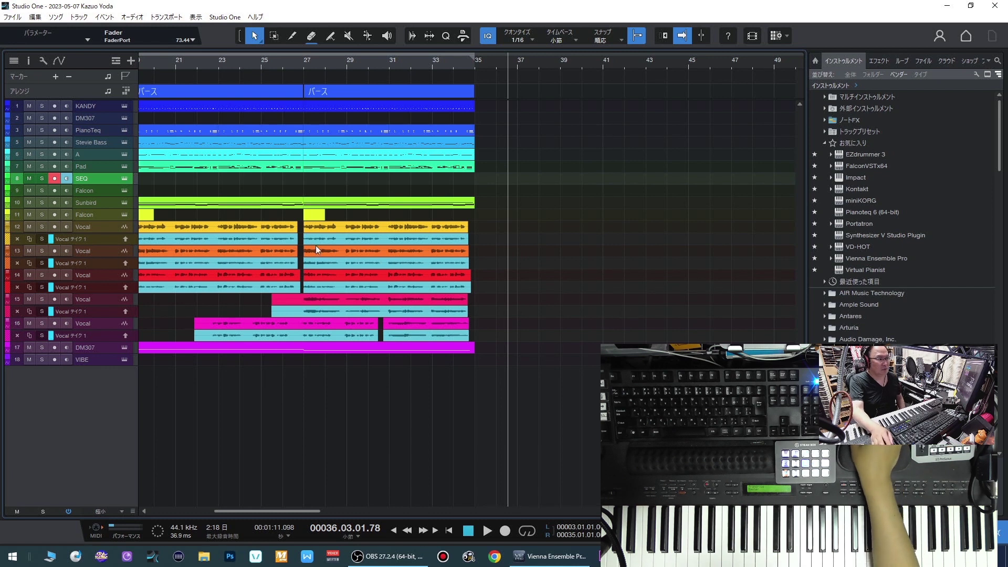
left_click(96, 133)
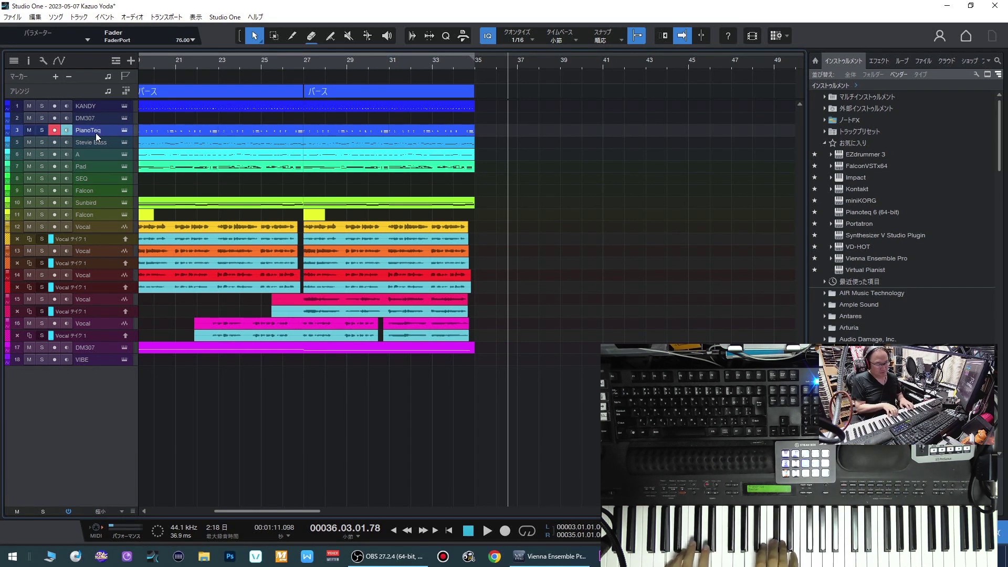